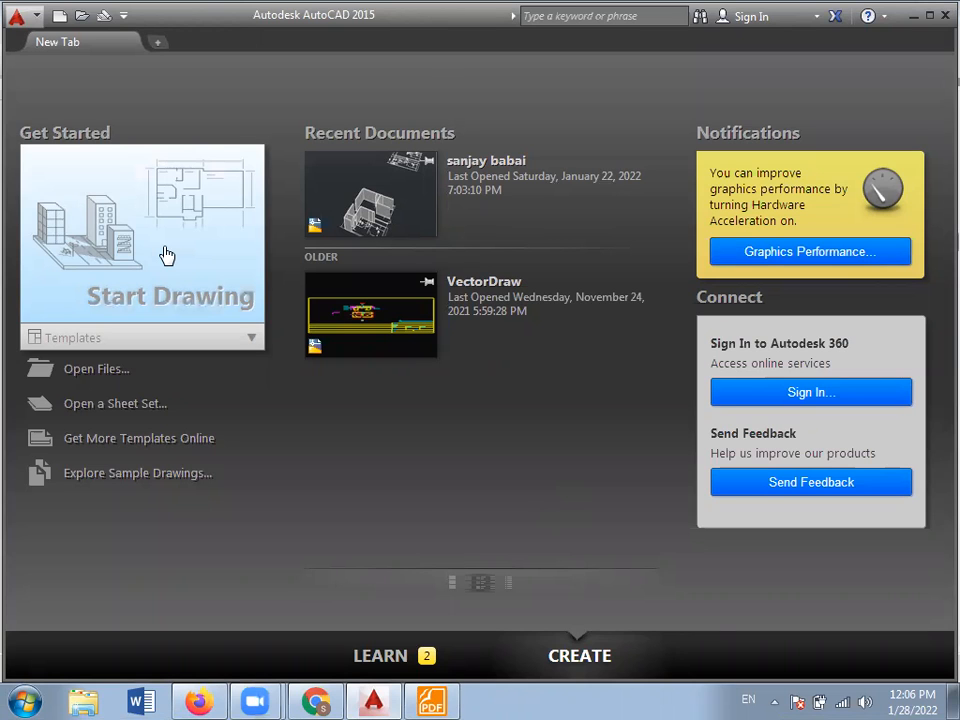
- Start a new blank drawing
{"action": "left_click", "coordinate": [103, 251]}
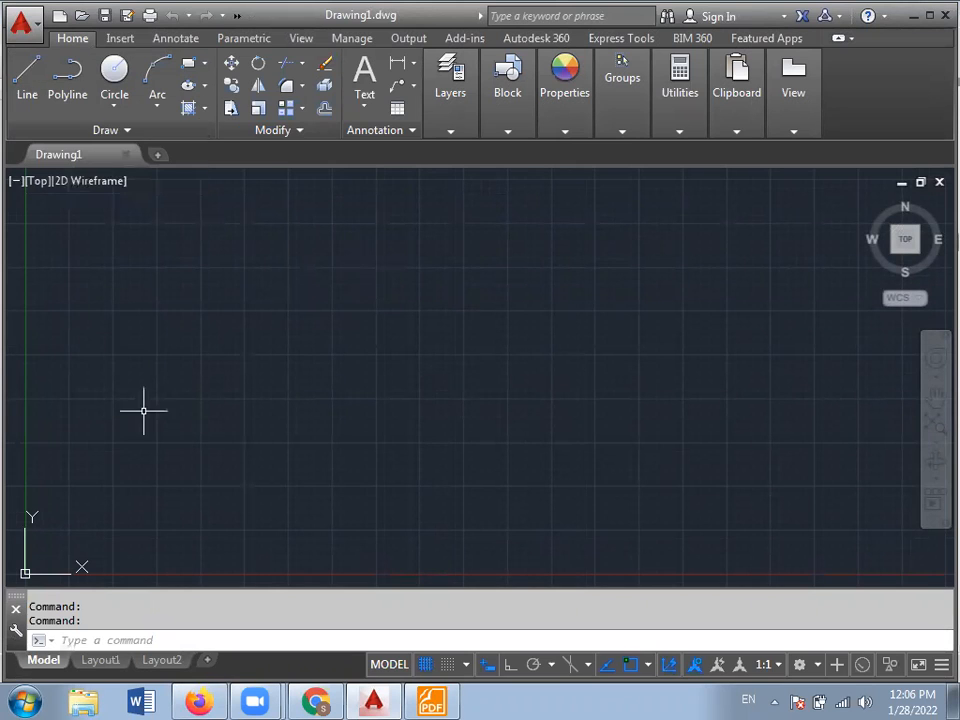
{"action": "type", "text": "l"}
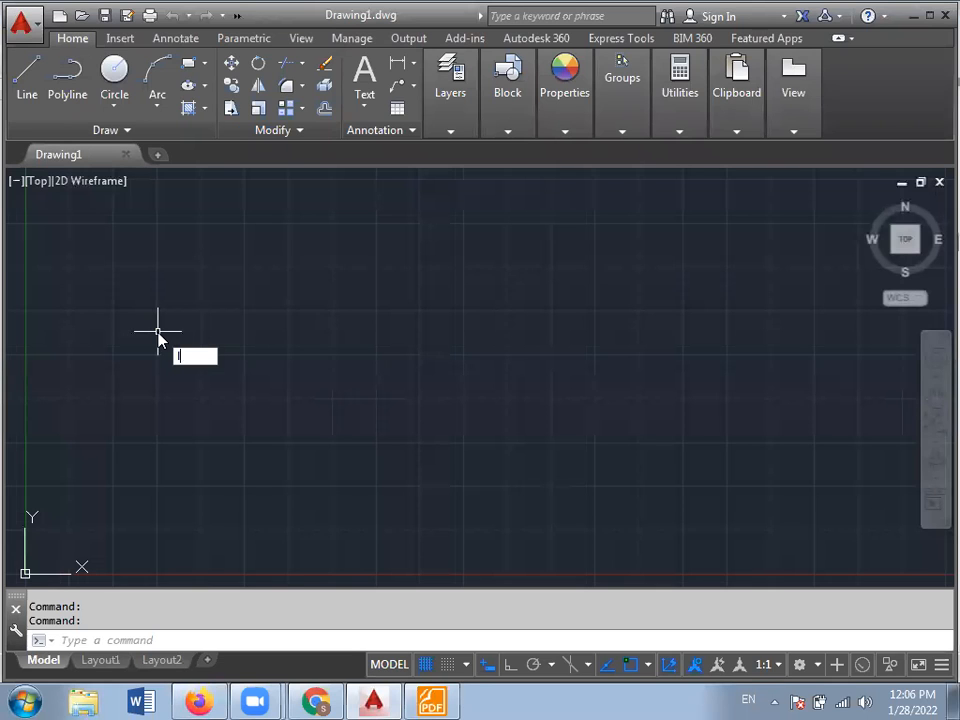
{"action": "key", "text": "Escape"}
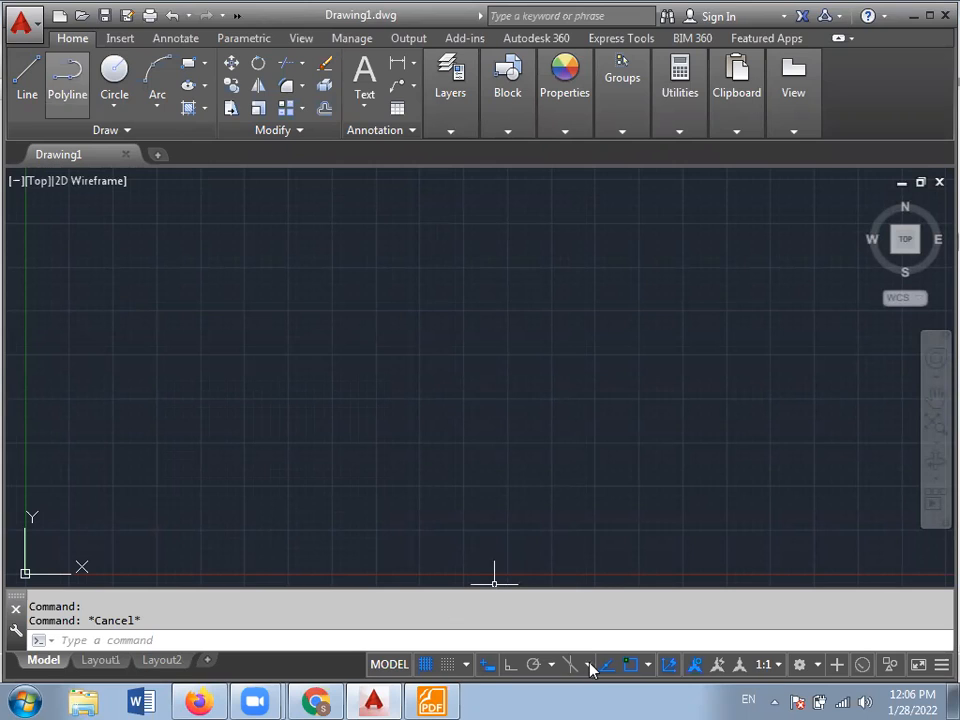
{"action": "left_click", "coordinate": [487, 664]}
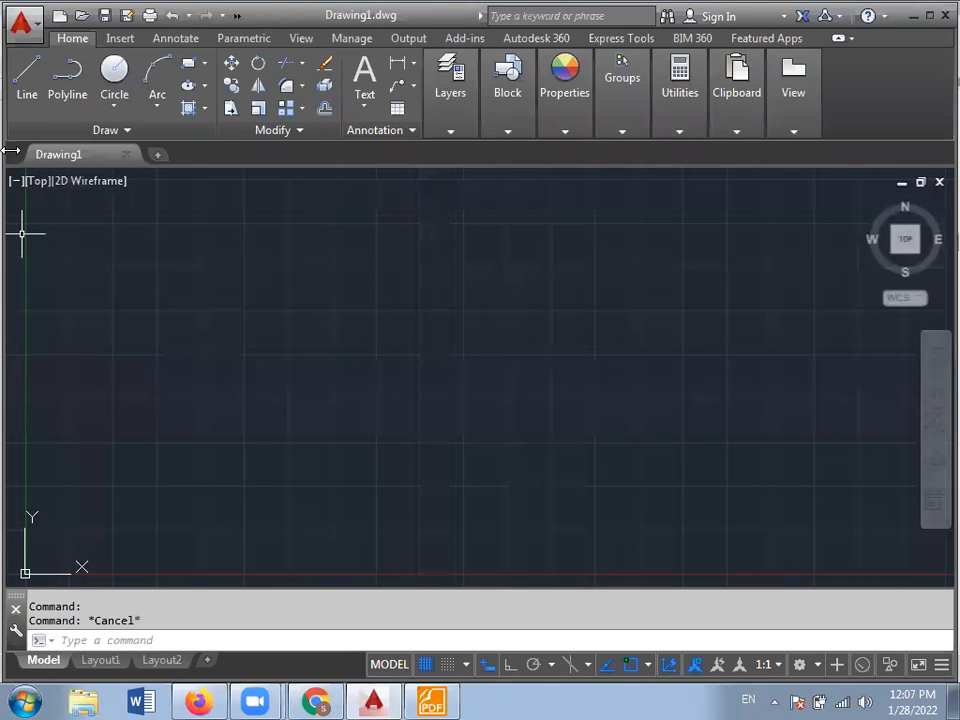
- Draw a stepped chain of lines with Ortho on: 10 units right, 8 units down and 5 units right
{"action": "left_click", "coordinate": [30, 86]}
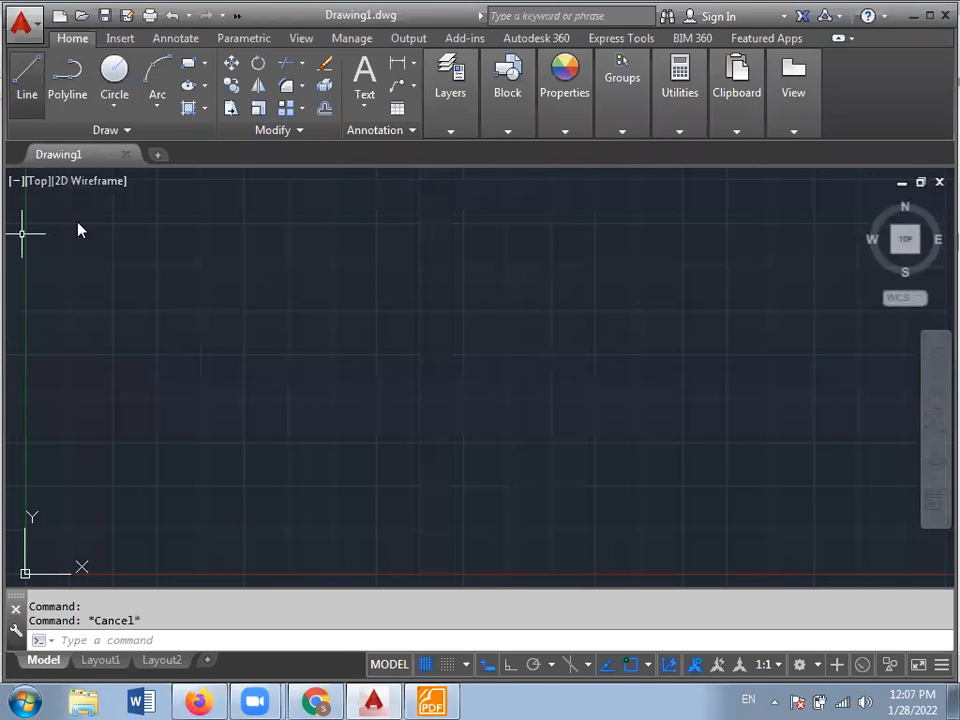
{"action": "left_click", "coordinate": [187, 354]}
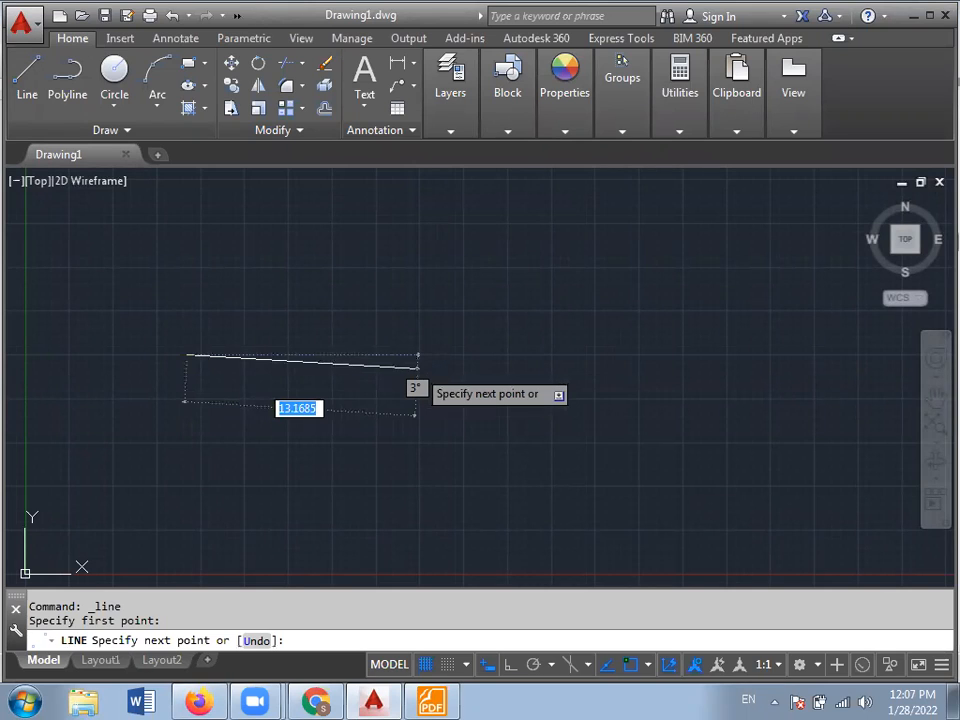
{"action": "key", "text": "F8"}
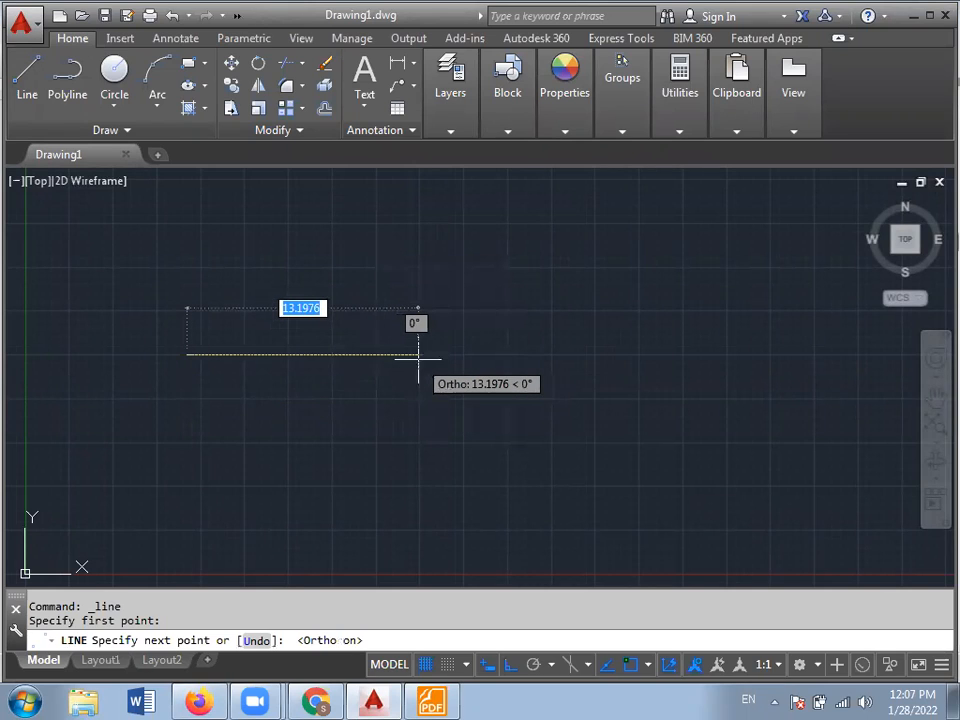
{"action": "type", "text": "10"}
{"action": "key", "text": "Return"}
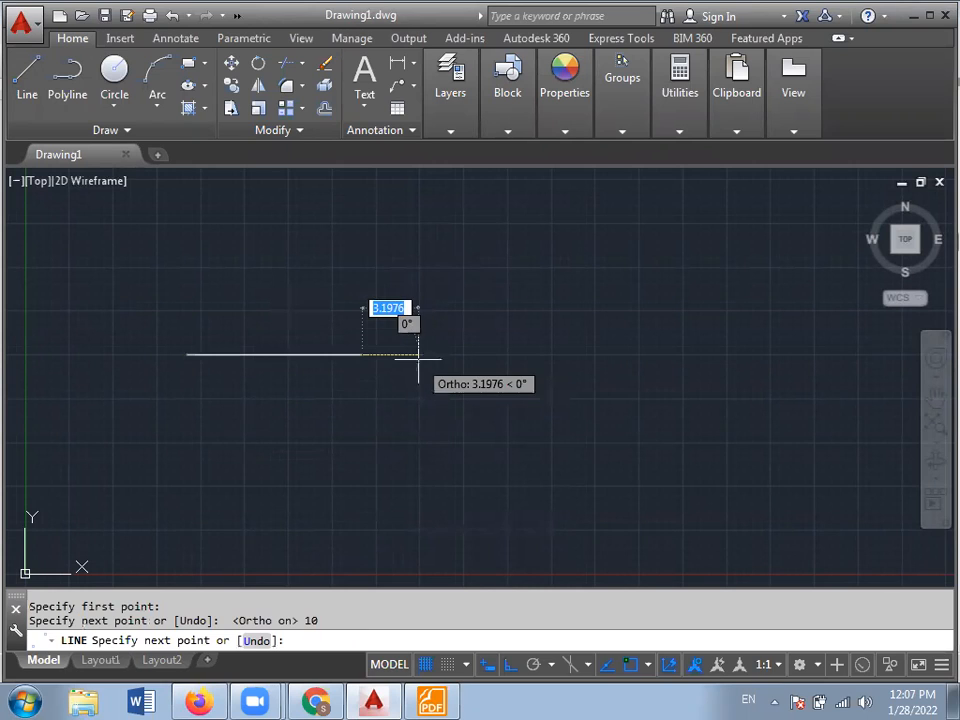
{"action": "type", "text": "8"}
{"action": "key", "text": "Return"}
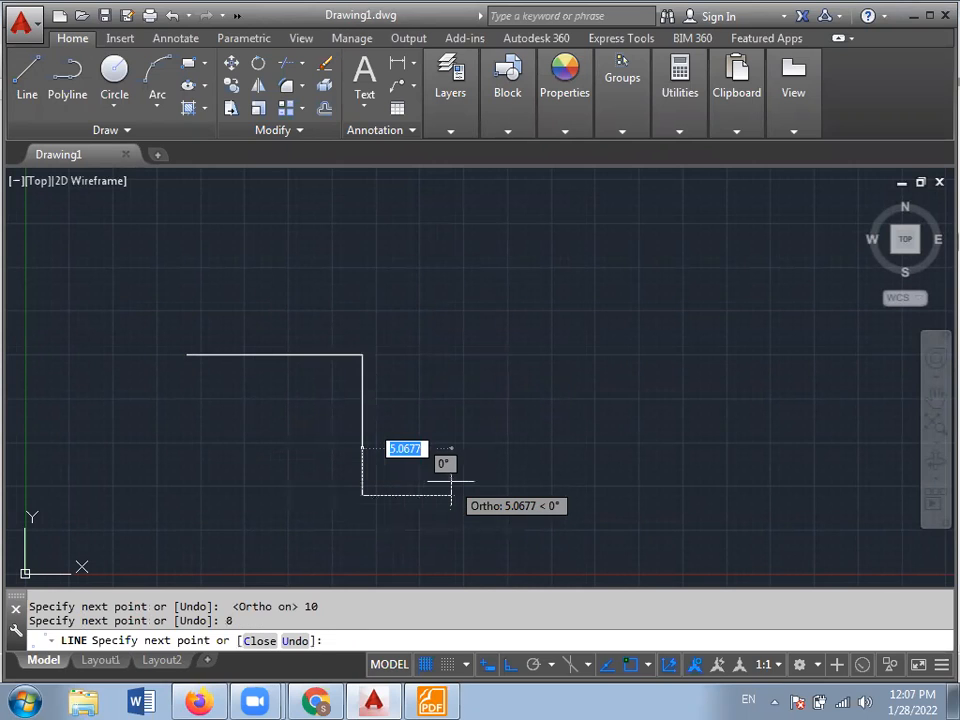
{"action": "type", "text": "5"}
{"action": "key", "text": "Return"}
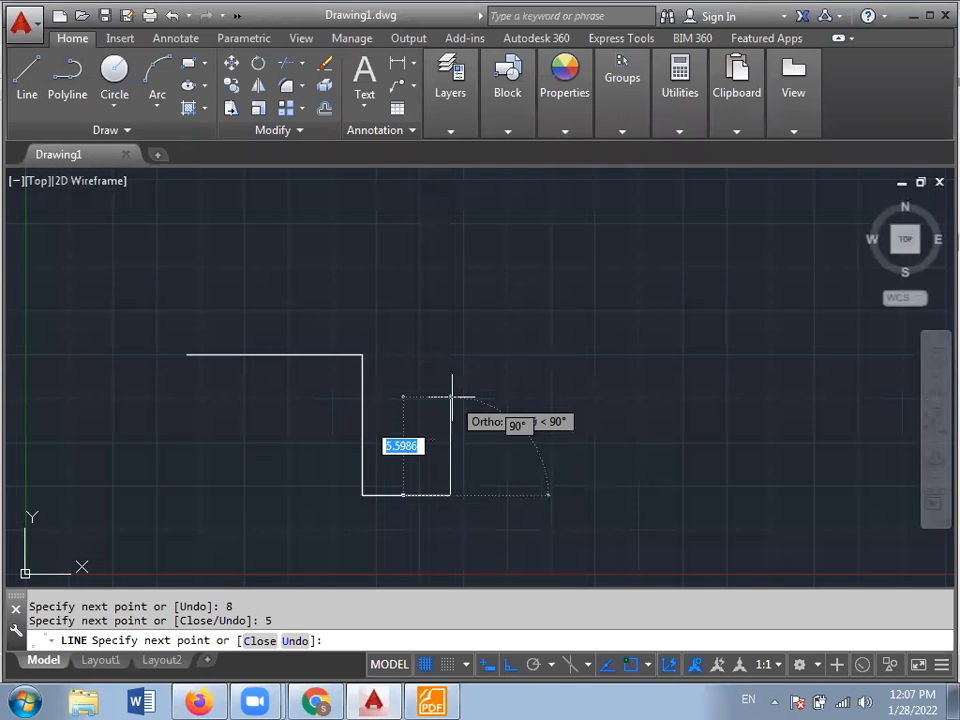
{"action": "key", "text": "Escape"}
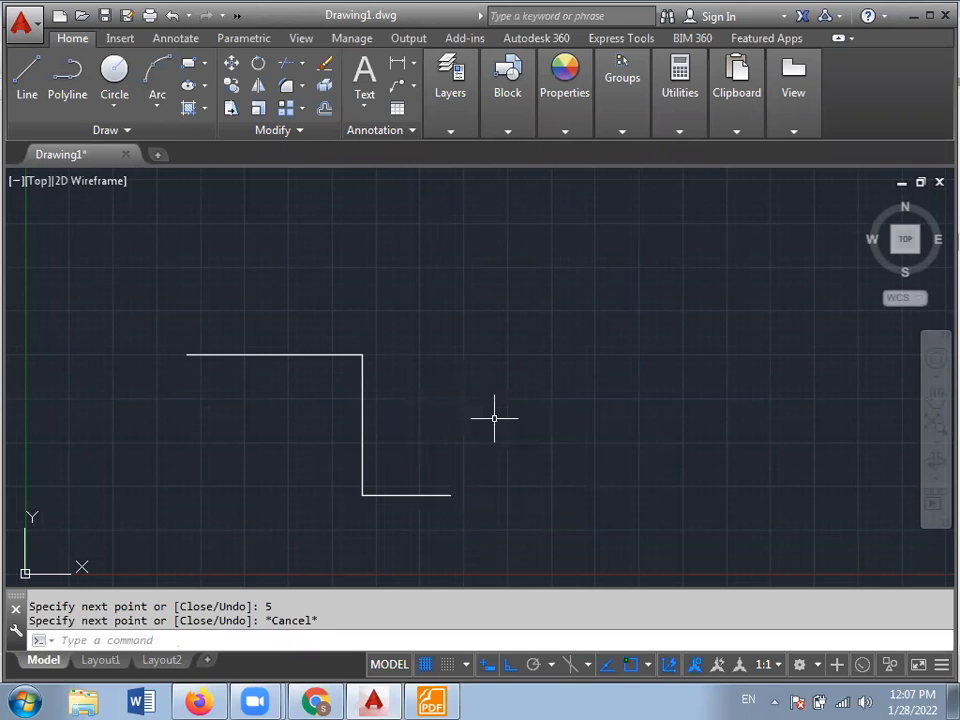
{"action": "key", "text": "Escape"}
{"action": "key", "text": "Escape"}
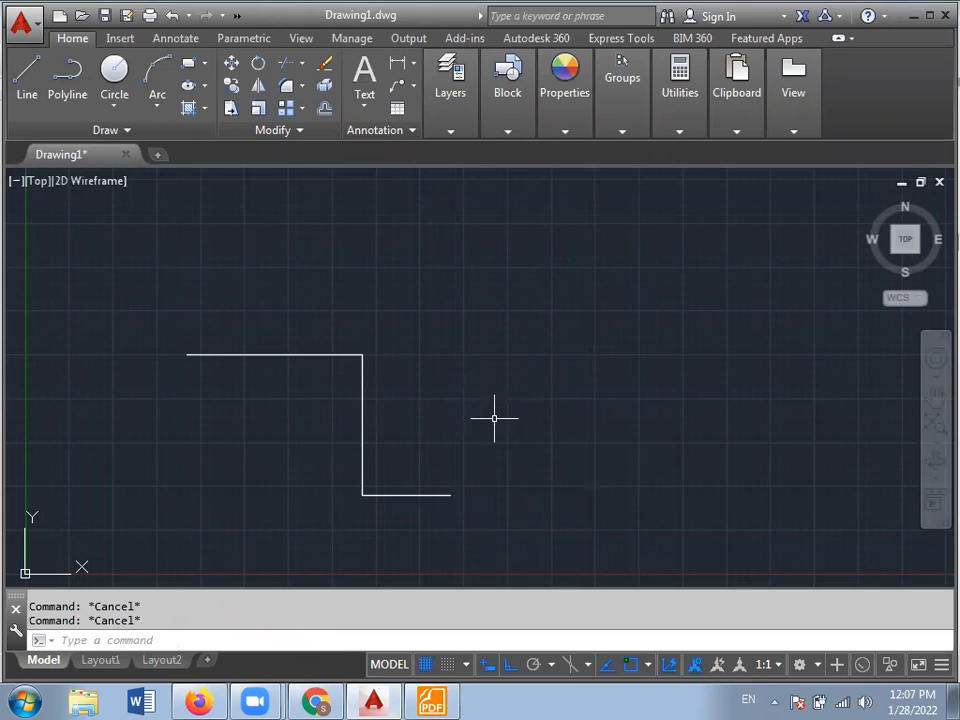
- Erase all three lines of the stepped chain, leaving no command active
{"action": "left_click", "coordinate": [109, 249]}
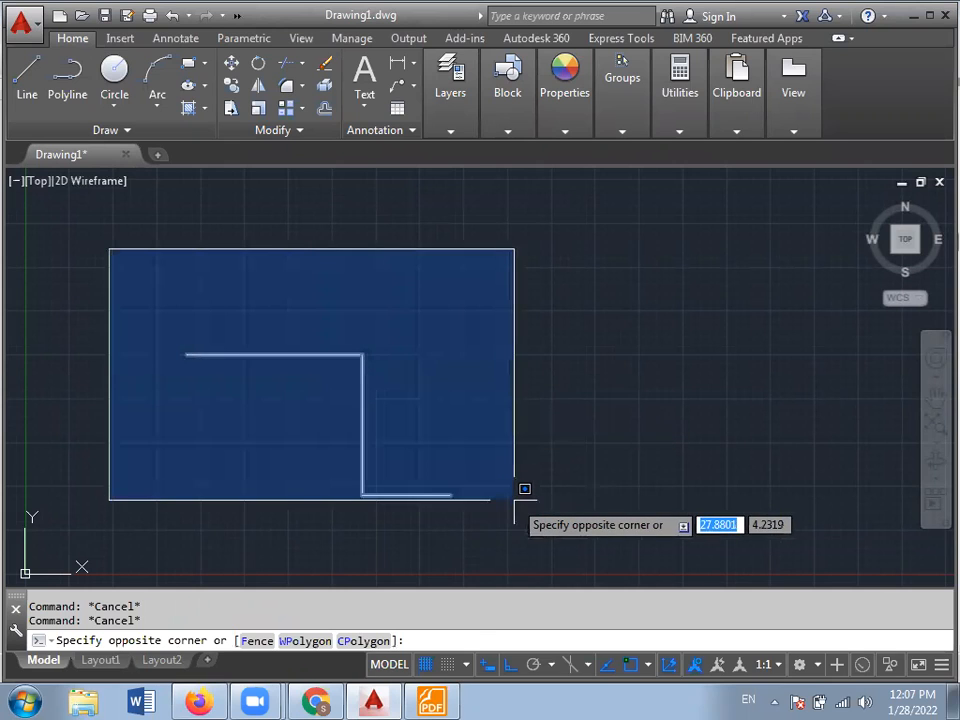
{"action": "key", "text": "Escape"}
{"action": "left_click", "coordinate": [589, 510]}
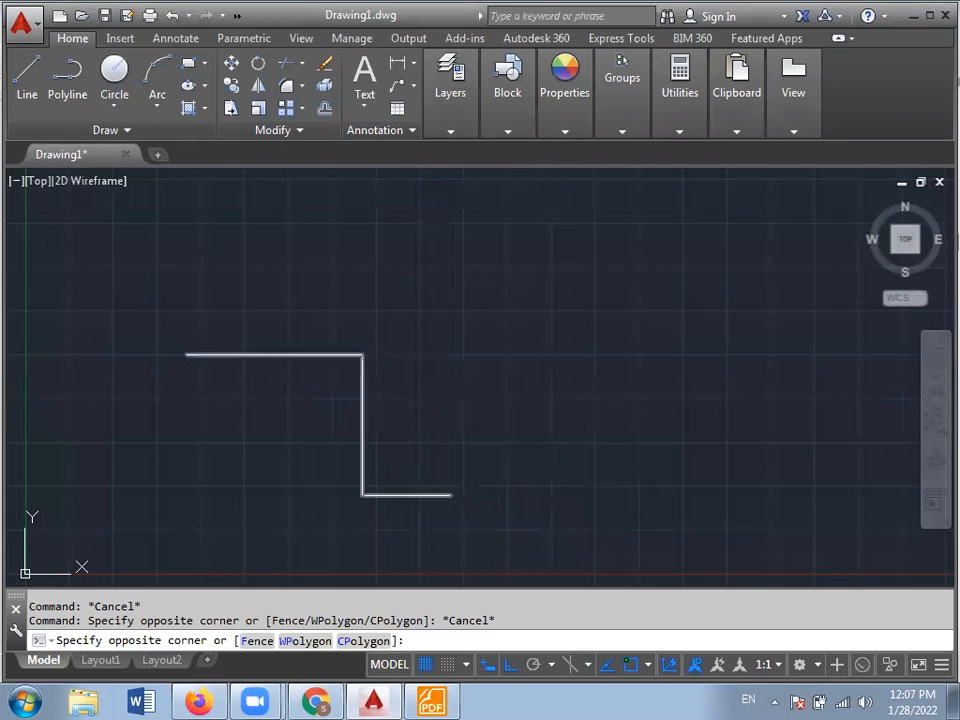
{"action": "left_click", "coordinate": [156, 259]}
{"action": "key", "text": "Delete"}
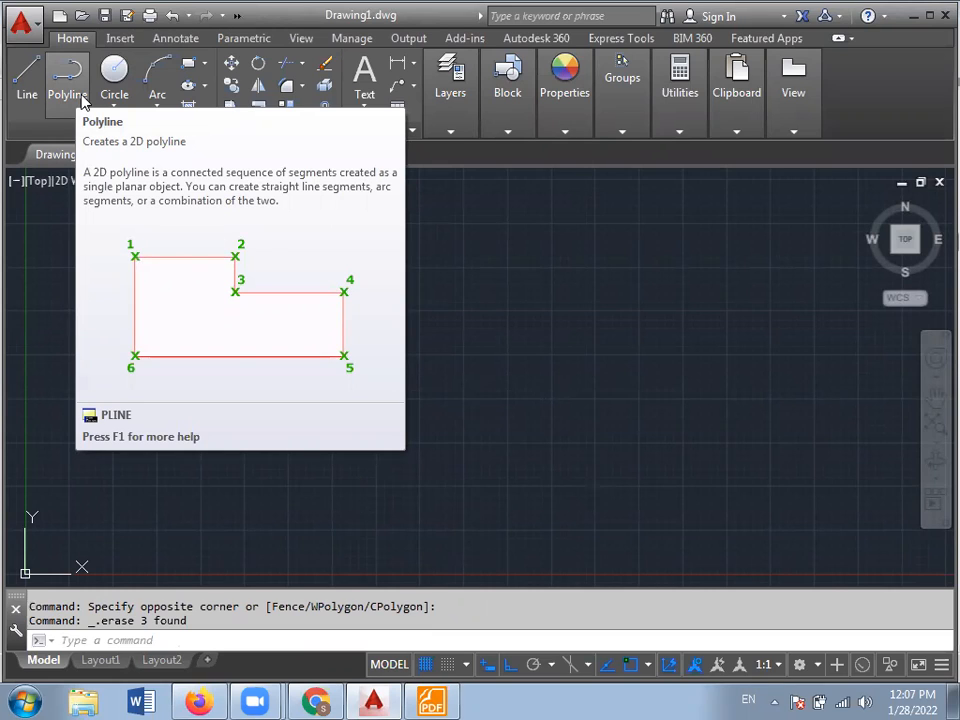
{"action": "key", "text": "Escape"}
{"action": "key", "text": "Escape"}
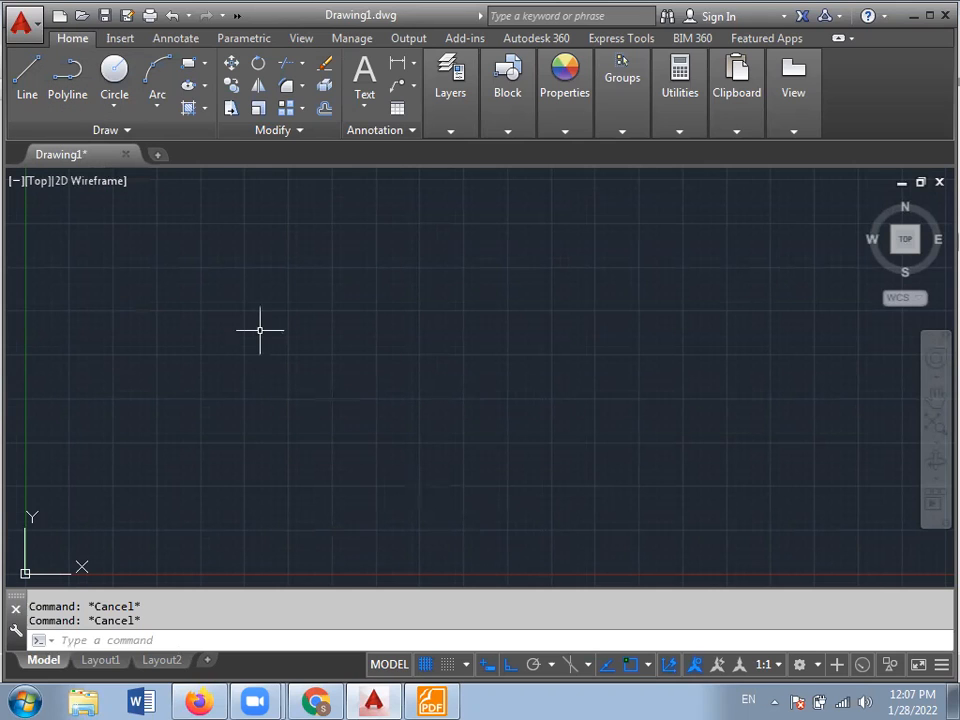
{"action": "type", "text": "p"}
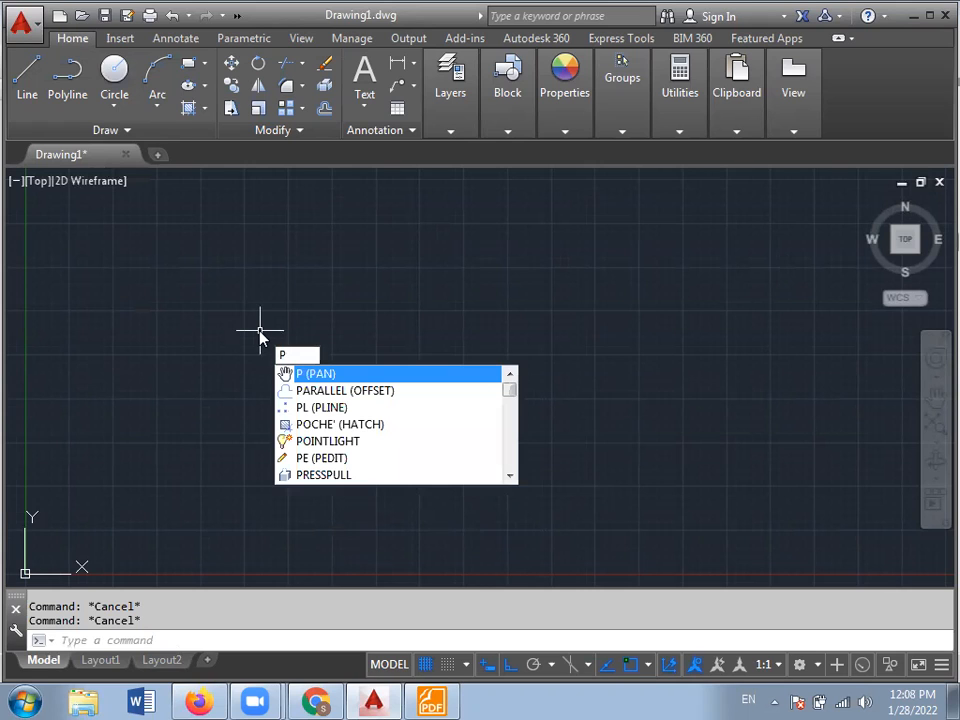
{"action": "type", "text": "l"}
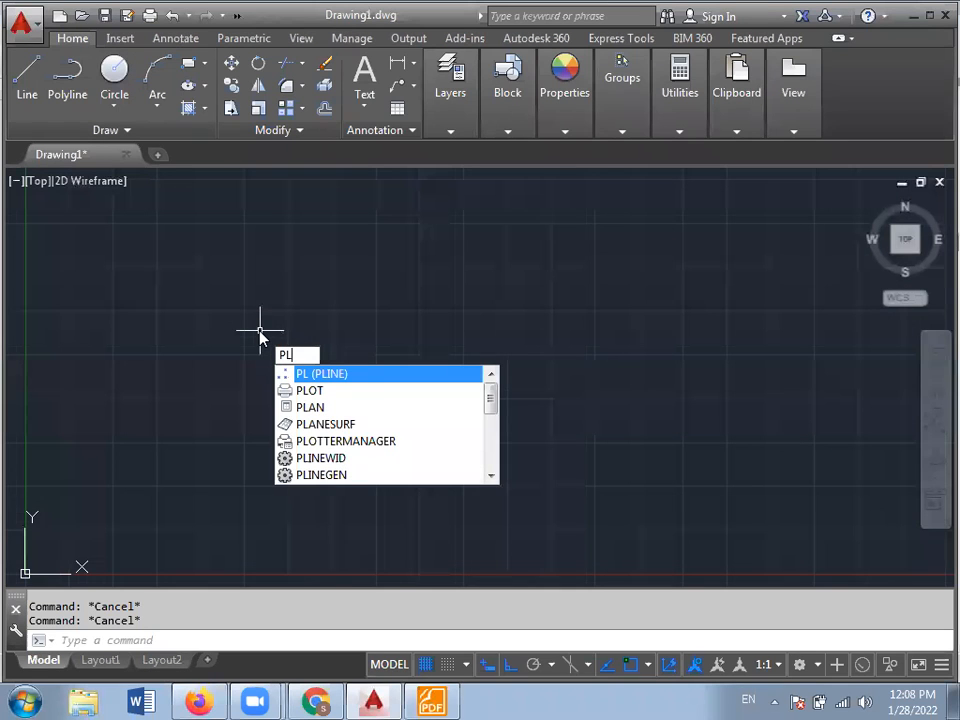
{"action": "key", "text": "BackSpace"}
{"action": "type", "text": "ol"}
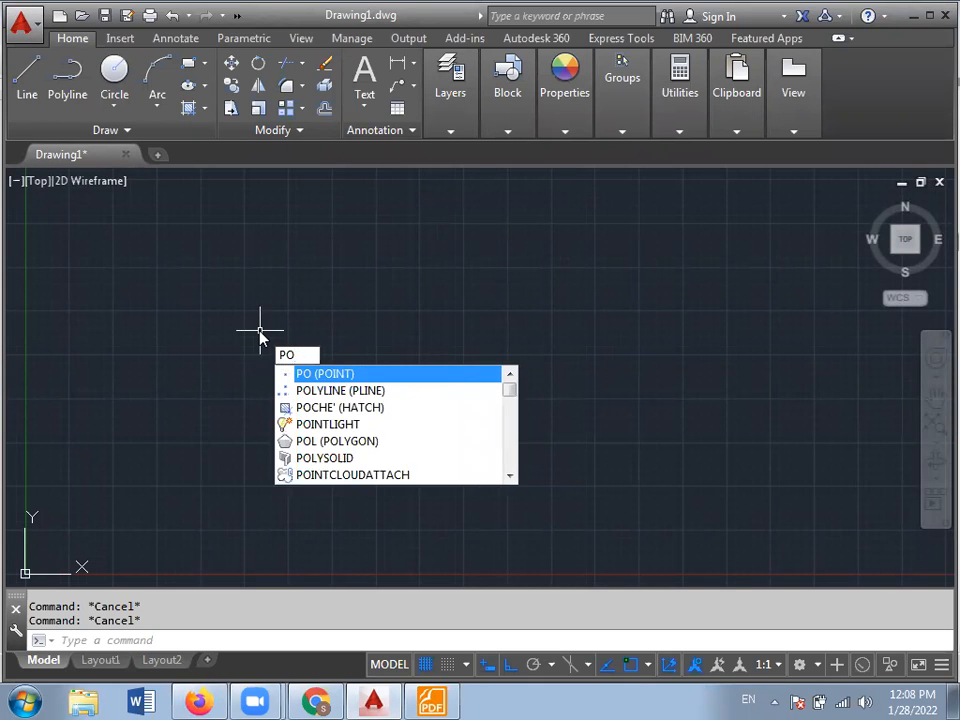
{"action": "key", "text": "BackSpace"}
{"action": "type", "text": "L"}
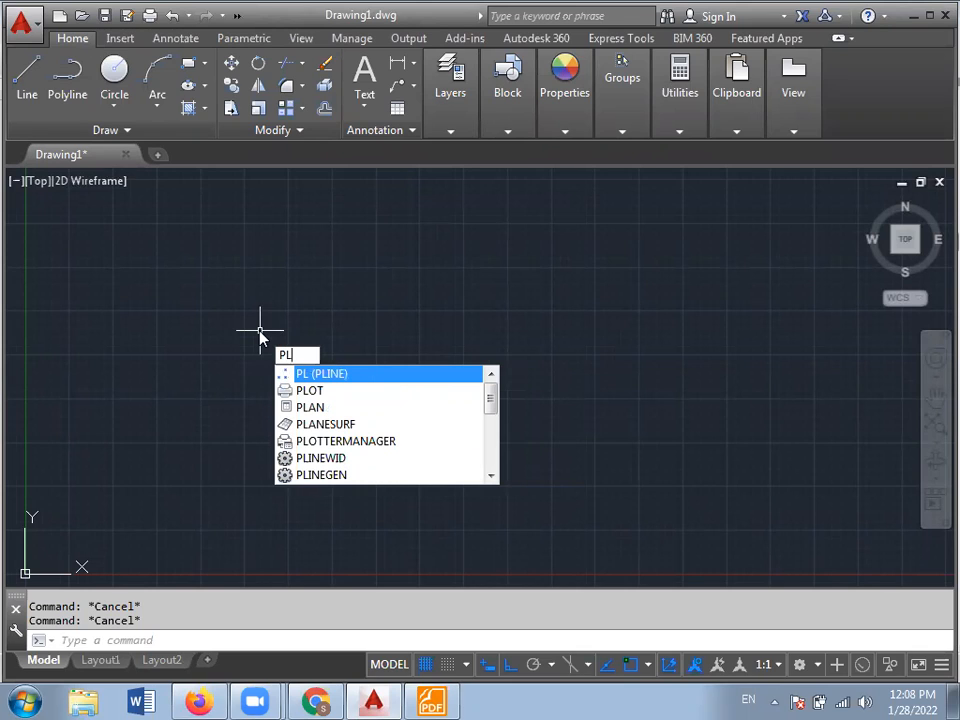
{"action": "left_click", "coordinate": [322, 377]}
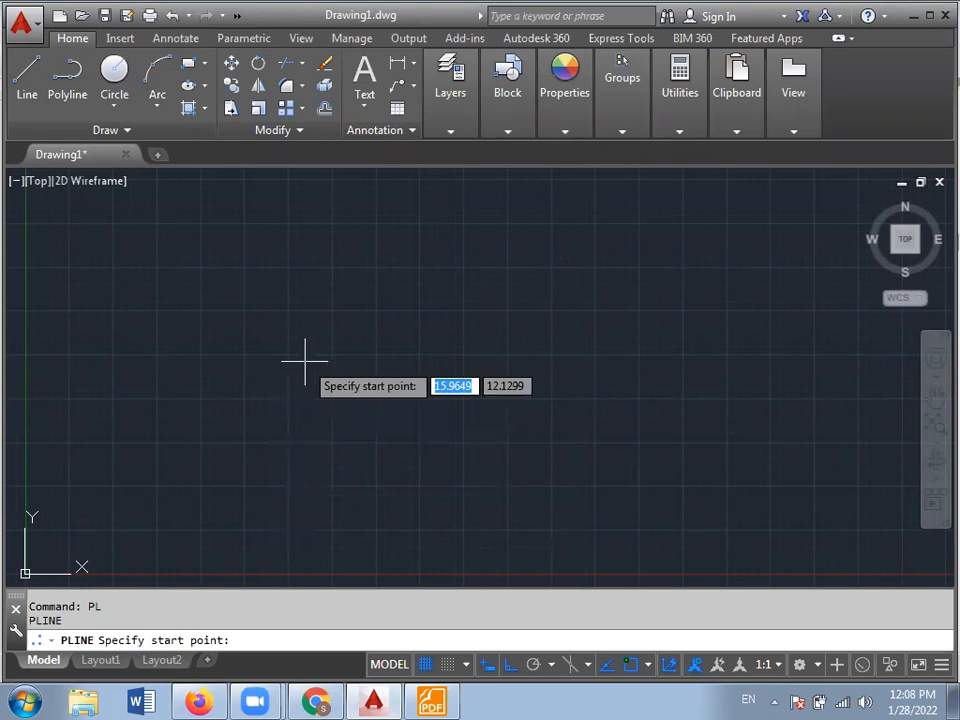
{"action": "key", "text": "Escape"}
{"action": "key", "text": "Escape"}
{"action": "key", "text": "Escape"}
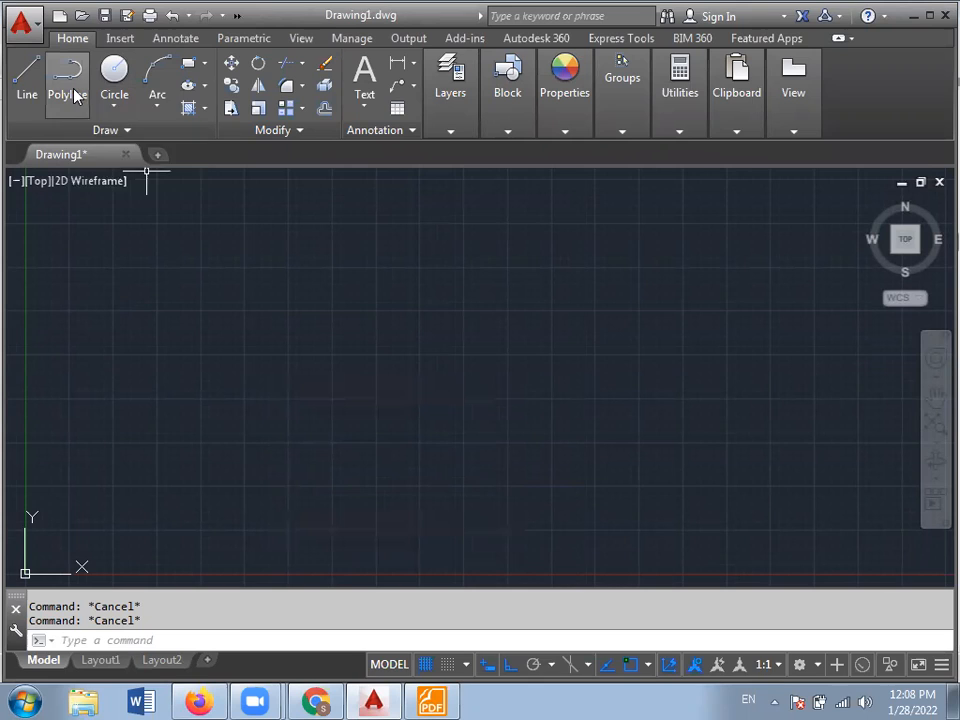
{"action": "left_click", "coordinate": [75, 95]}
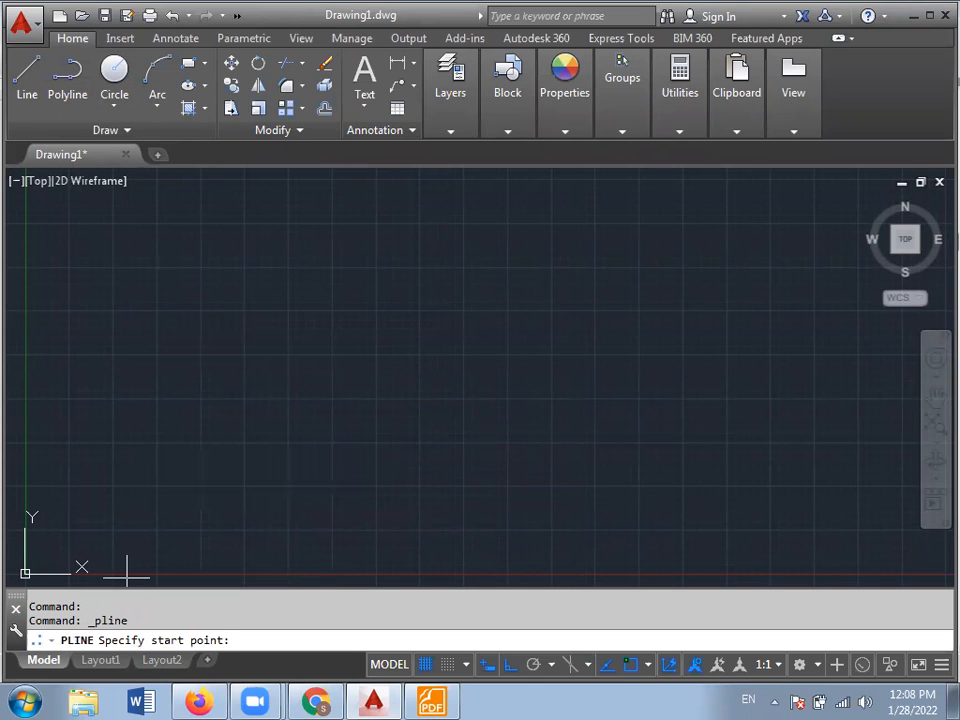
{"action": "key", "text": "Escape"}
{"action": "key", "text": "Escape"}
{"action": "key", "text": "Escape"}
- Begin a polyline with three orthogonal segments: one to the right, one about 4.5 units down and another to the right
{"action": "type", "text": "pl"}
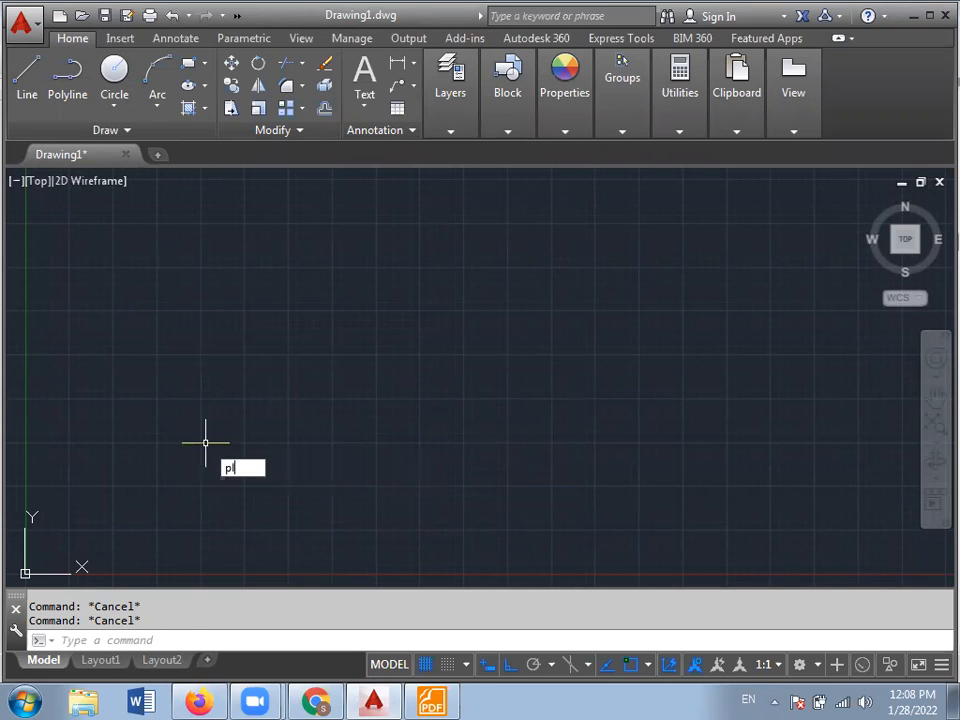
{"action": "key", "text": "Return"}
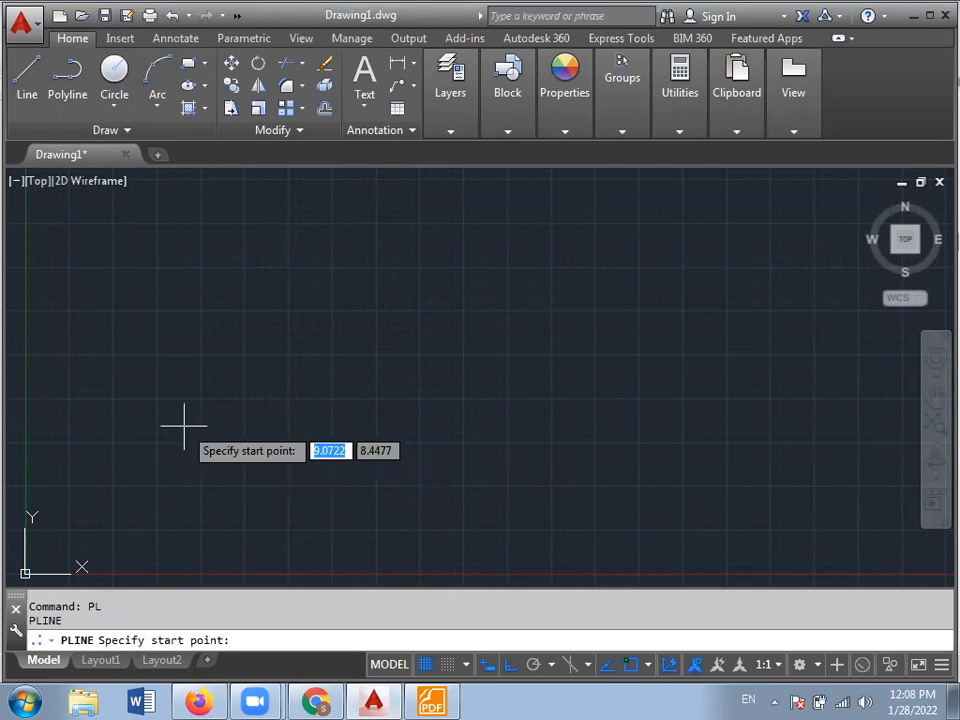
{"action": "left_click", "coordinate": [189, 335]}
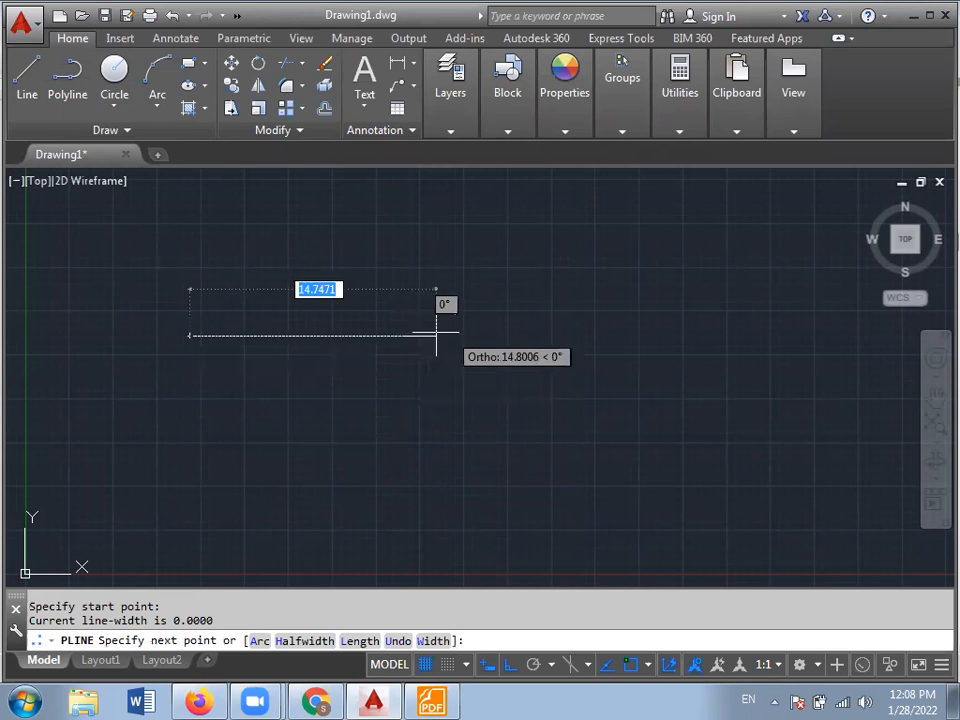
{"action": "left_click", "coordinate": [346, 322]}
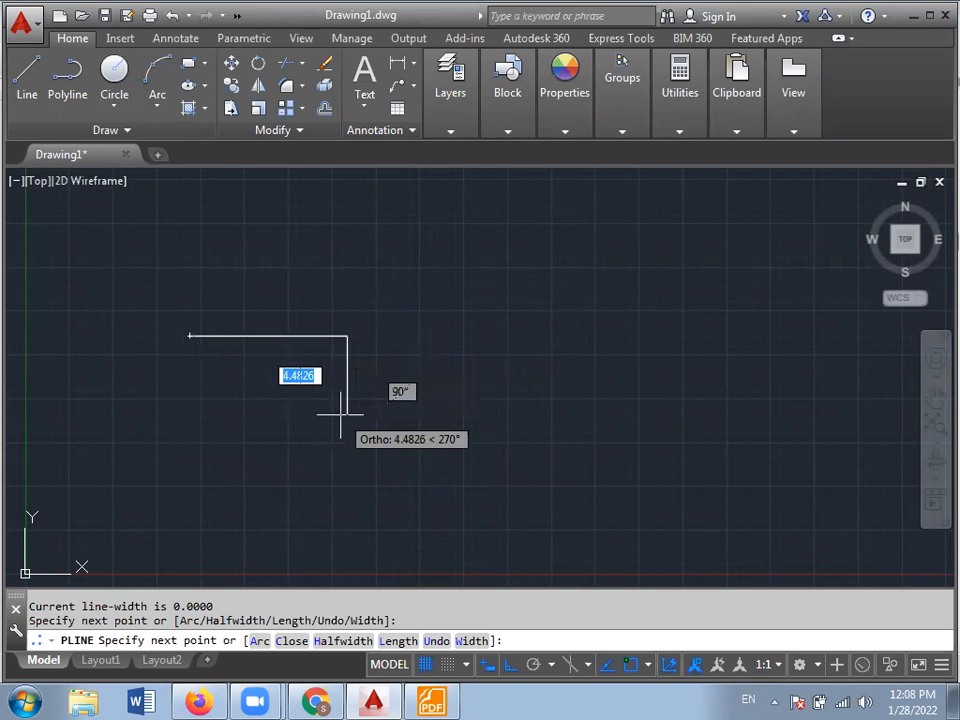
{"action": "left_click", "coordinate": [346, 414]}
{"action": "left_click", "coordinate": [455, 413]}
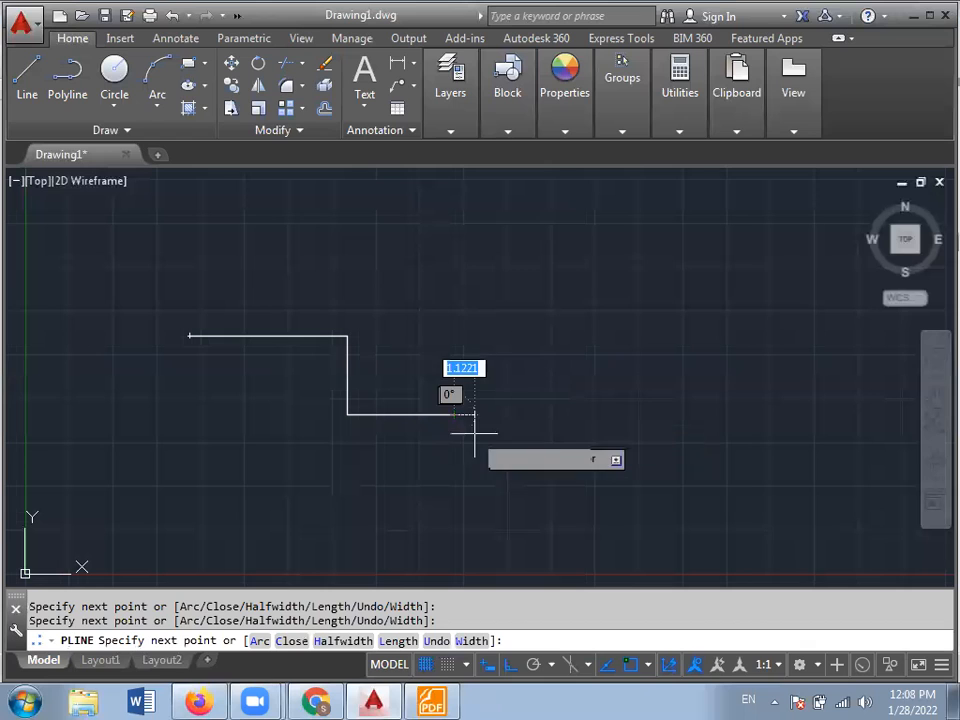
- Turn Ortho off and continue the polyline with four slanted segments zigzagging up and down to the right
{"action": "key", "text": "F8"}
{"action": "left_click", "coordinate": [496, 340]}
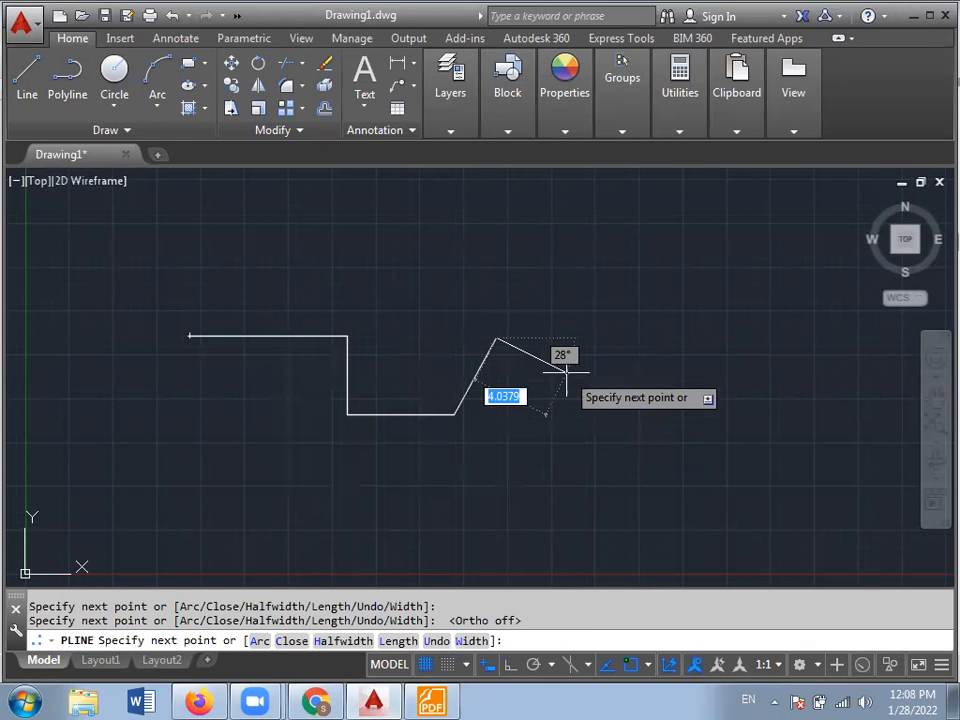
{"action": "left_click", "coordinate": [567, 372]}
{"action": "left_click", "coordinate": [621, 302]}
{"action": "left_click", "coordinate": [688, 336]}
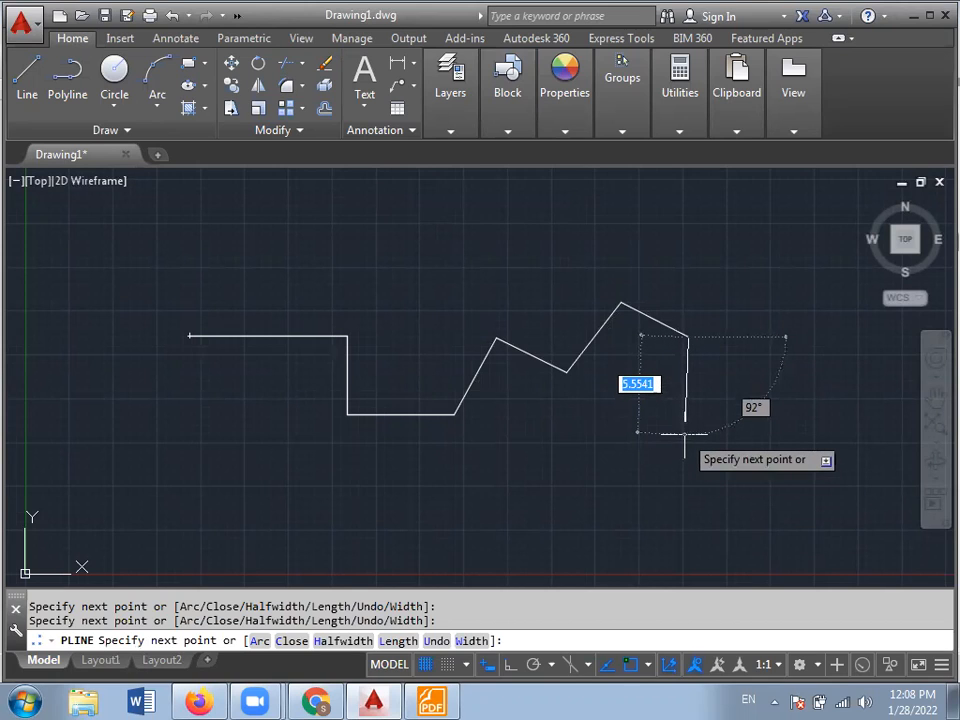
- Turn Ortho on and continue the polyline 5 units down, 7 units left, 3 units down and 4 units left
{"action": "key", "text": "F8"}
{"action": "type", "text": "5"}
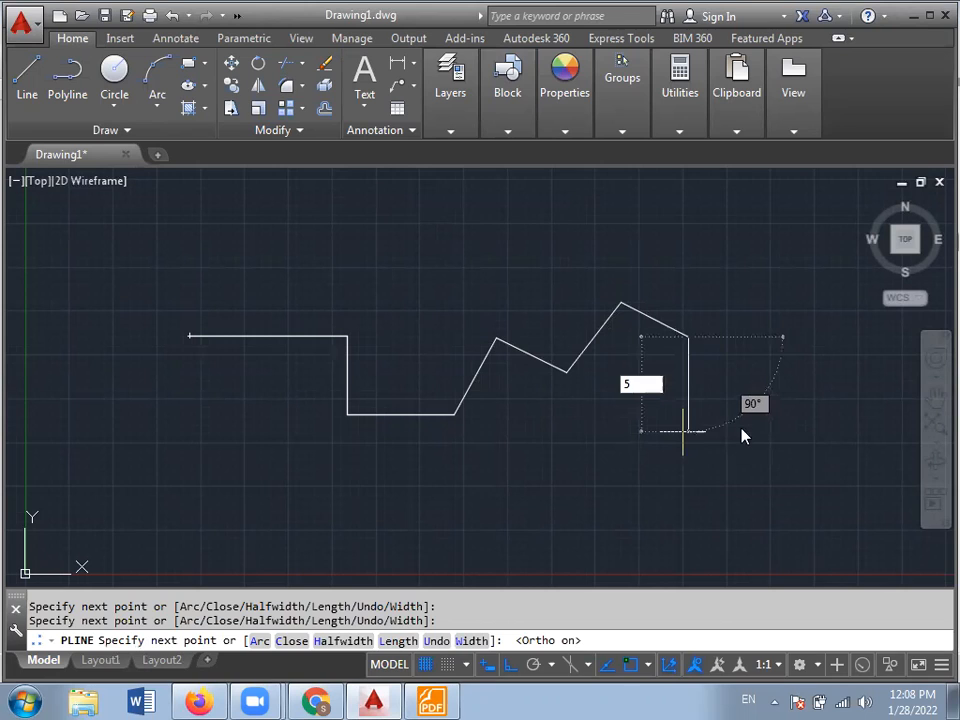
{"action": "key", "text": "Return"}
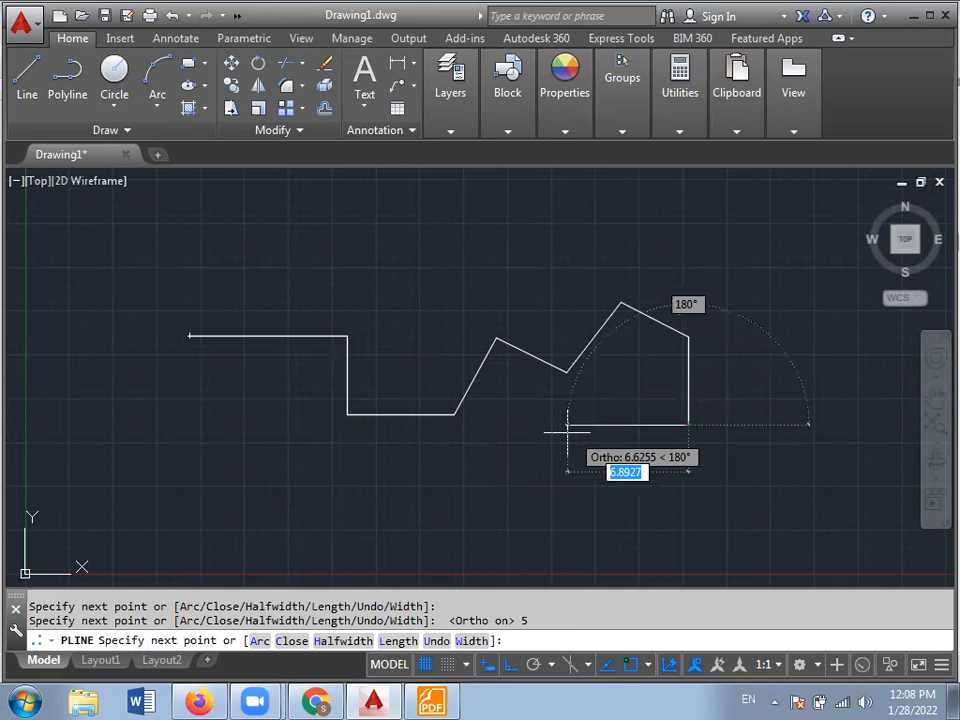
{"action": "type", "text": "7"}
{"action": "key", "text": "Return"}
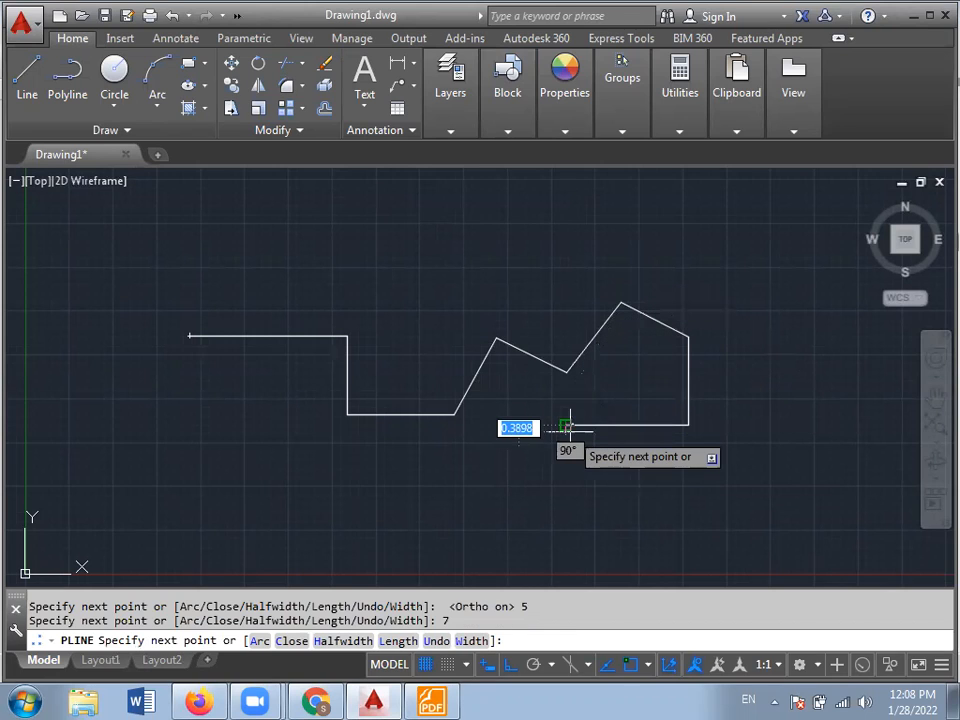
{"action": "type", "text": "3"}
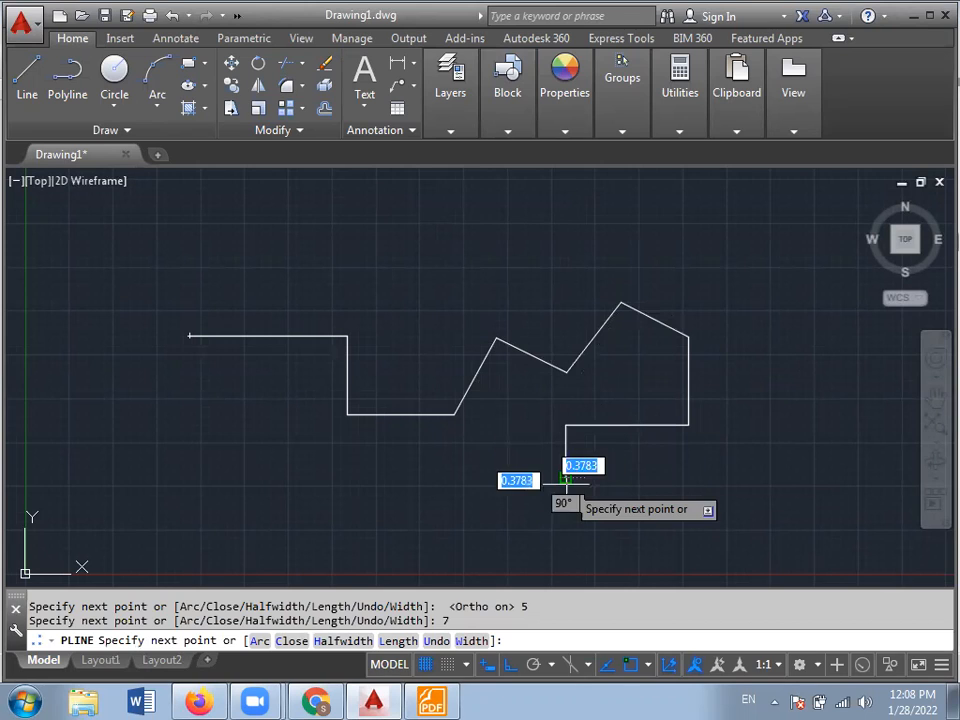
{"action": "key", "text": "Return"}
{"action": "type", "text": "4"}
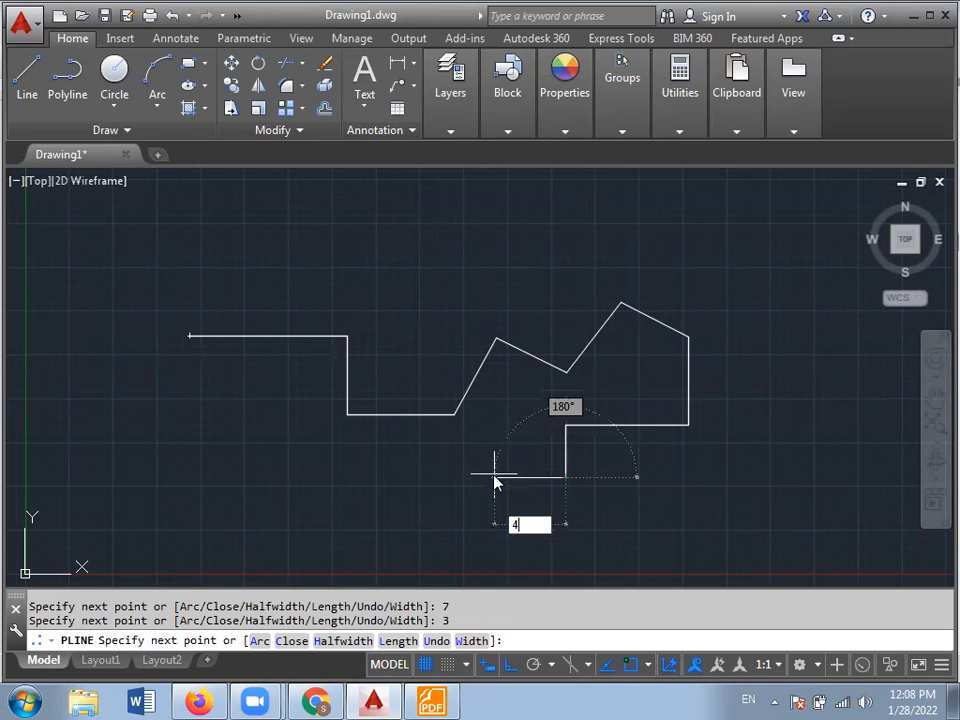
{"action": "key", "text": "Return"}
- Turn Ortho off, add a 5-unit segment slanting down-left and a 10-unit segment at 135°, and end the polyline
{"action": "key", "text": "F8"}
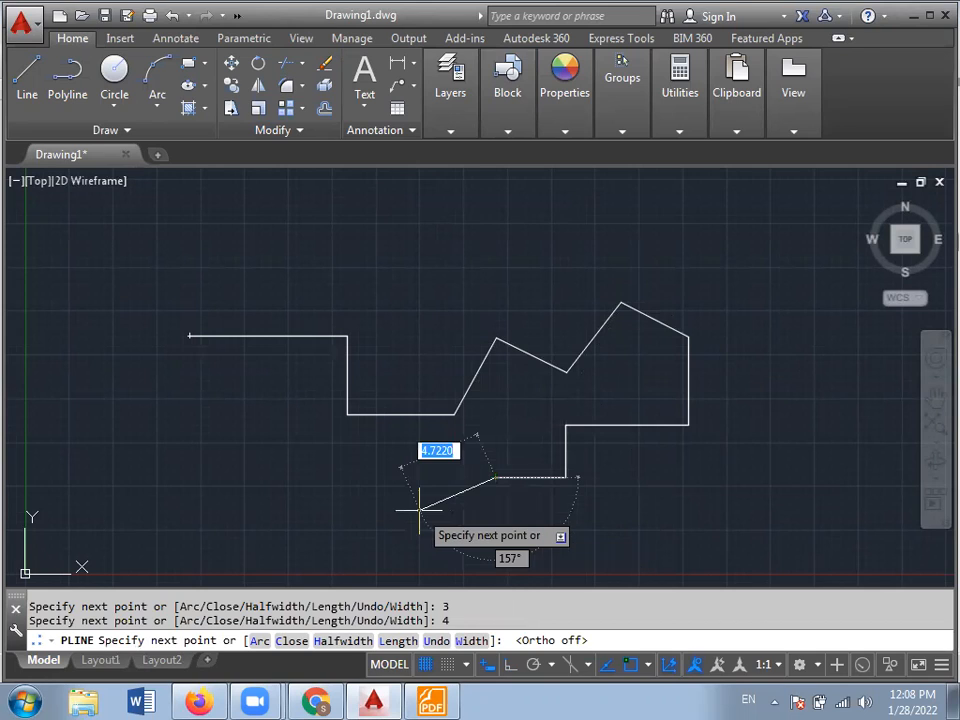
{"action": "type", "text": "5"}
{"action": "key", "text": "Return"}
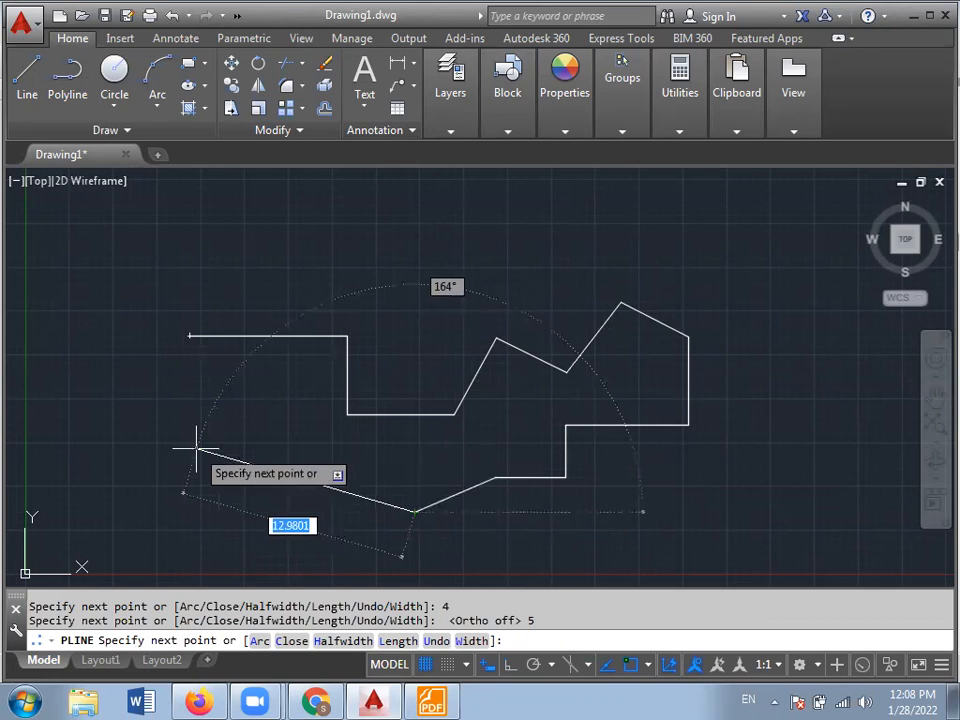
{"action": "type", "text": "10"}
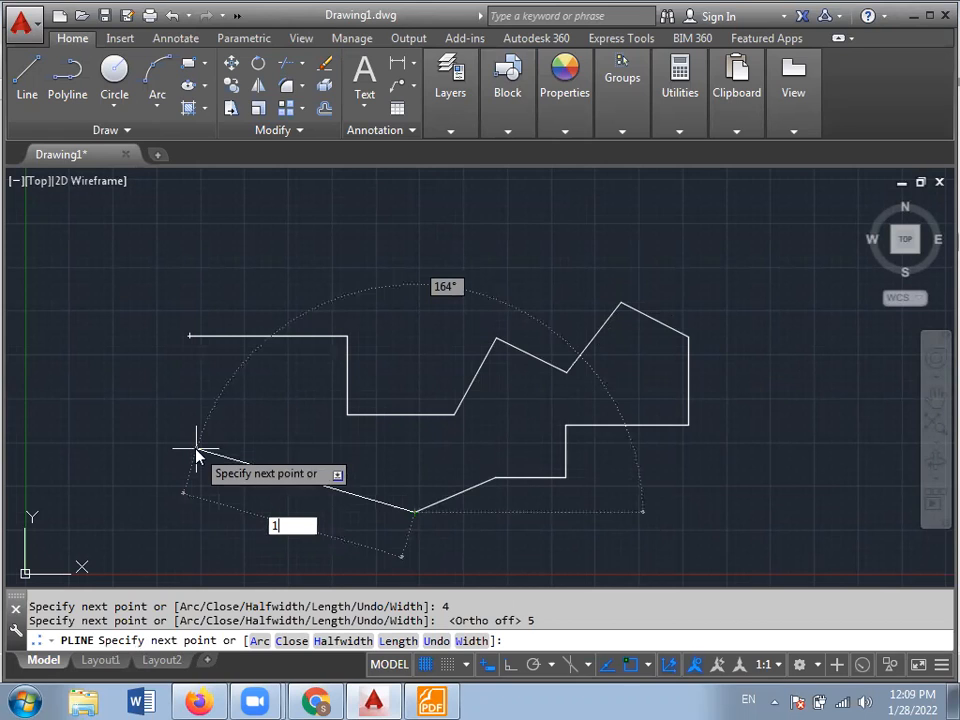
{"action": "key", "text": "Tab"}
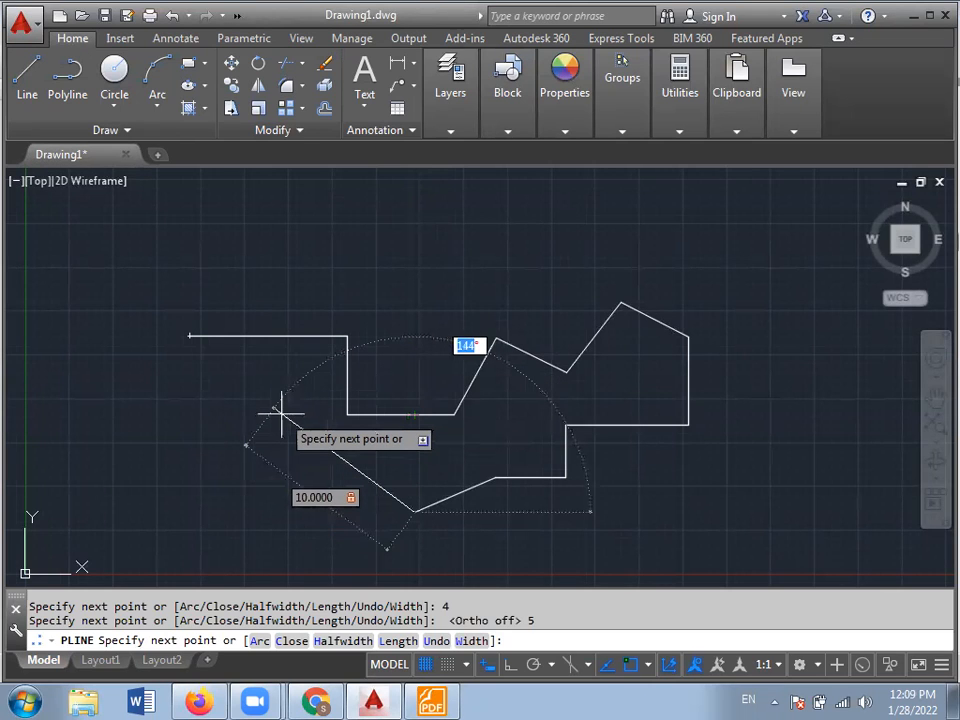
{"action": "type", "text": "135"}
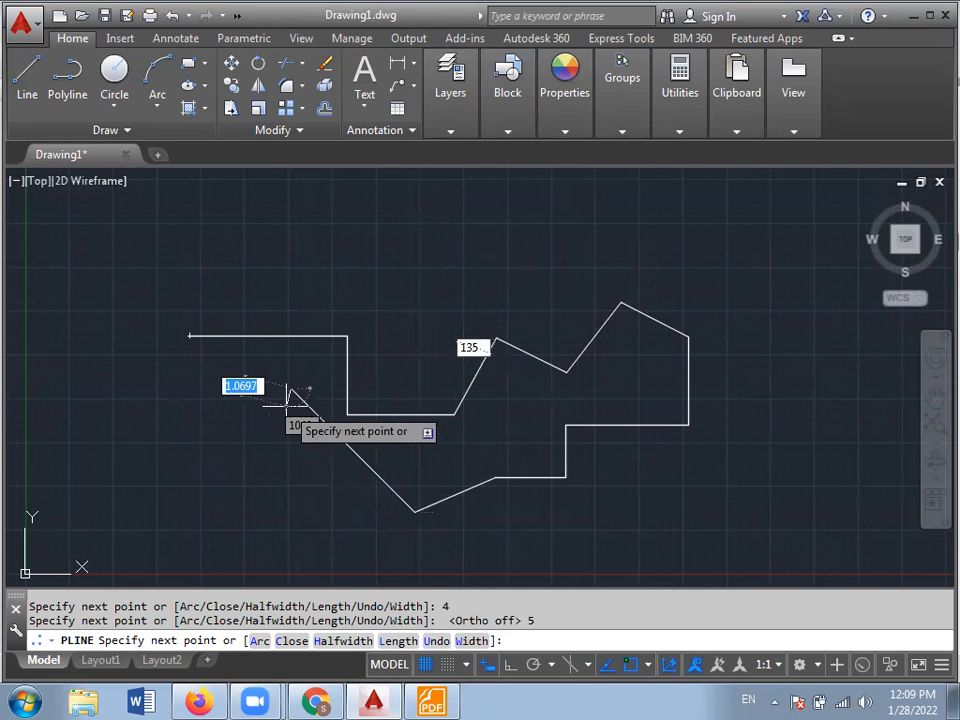
{"action": "key", "text": "Return"}
{"action": "key", "text": "Escape"}
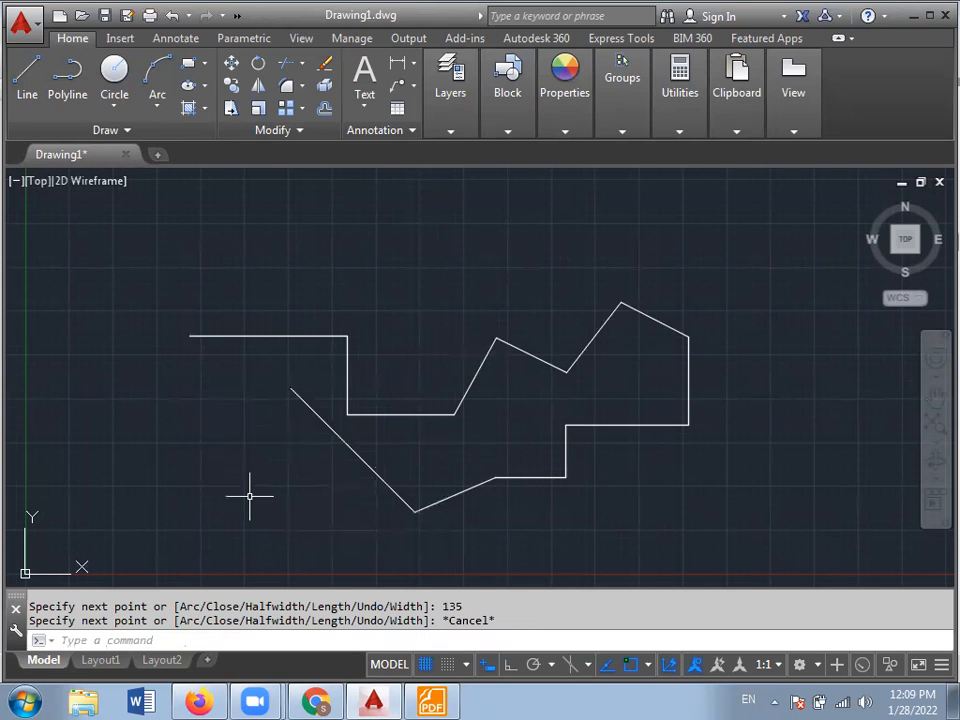
- Draw a freehand zigzag chain of seven connected lines below the polyline with the Line command
{"action": "middle_click_drag", "start_coordinate": [534, 454], "coordinate": [514, 354]}
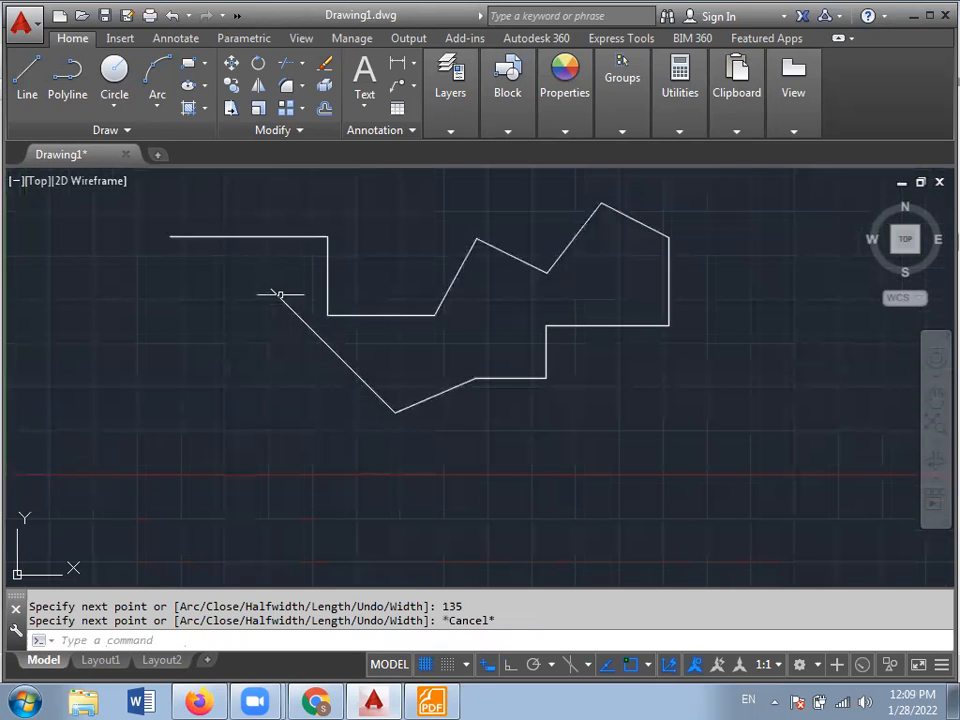
{"action": "left_click", "coordinate": [27, 75]}
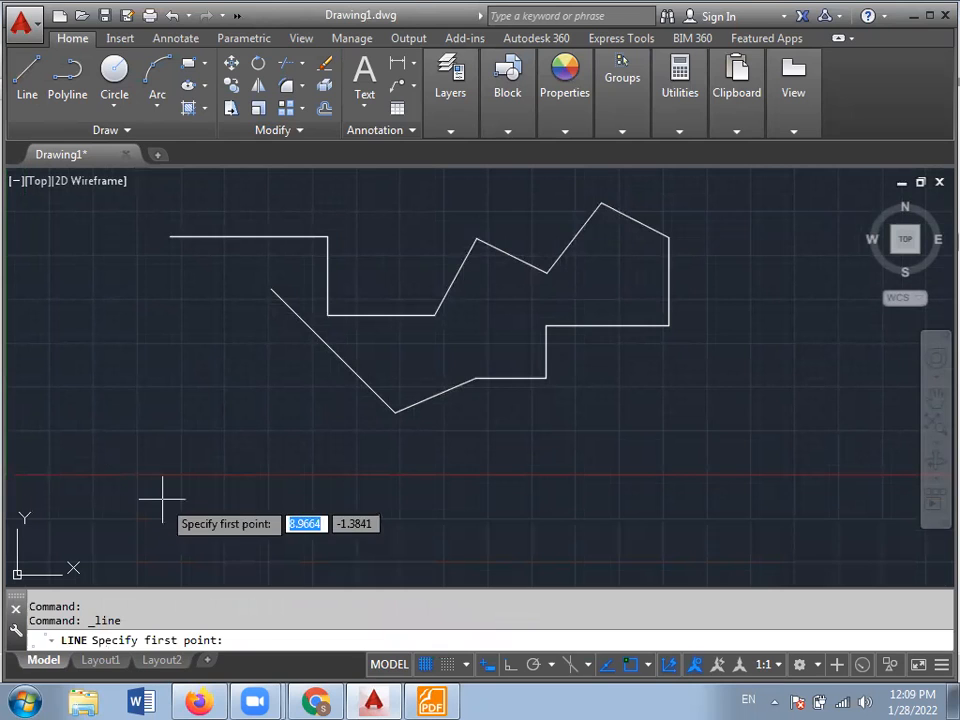
{"action": "left_click", "coordinate": [162, 499]}
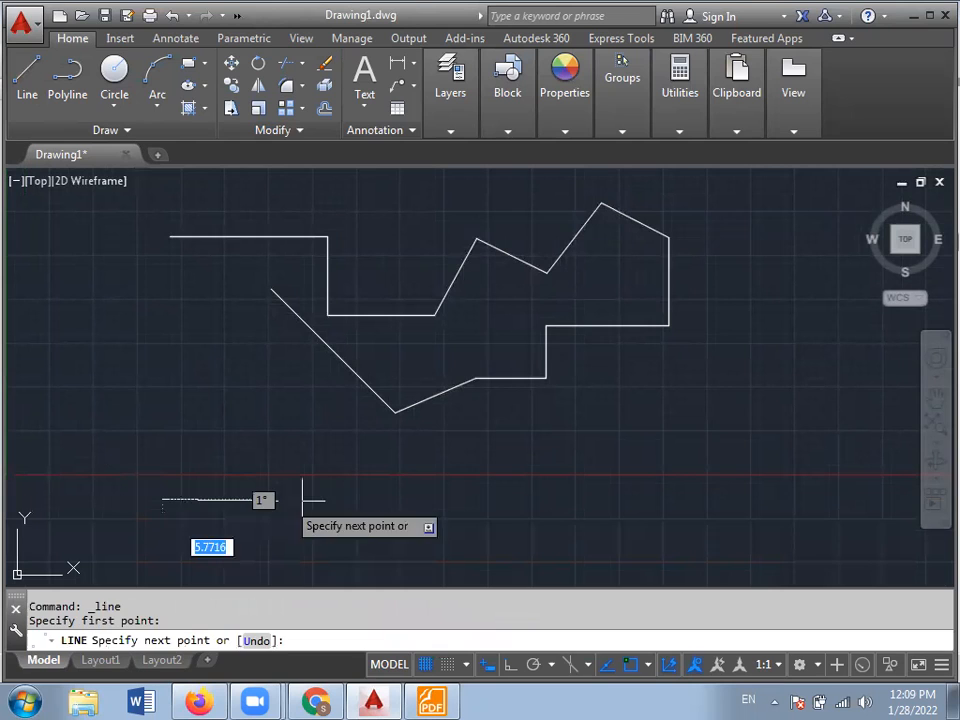
{"action": "left_click", "coordinate": [349, 546]}
{"action": "left_click", "coordinate": [453, 543]}
{"action": "left_click", "coordinate": [503, 491]}
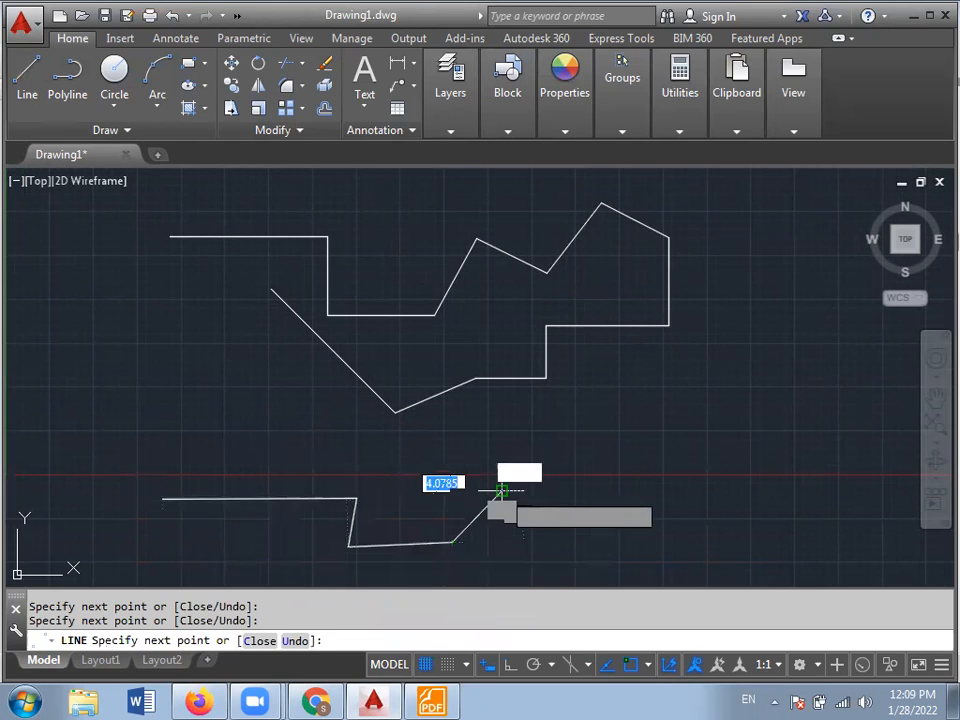
{"action": "left_click", "coordinate": [574, 505]}
{"action": "left_click", "coordinate": [611, 469]}
{"action": "left_click", "coordinate": [647, 532]}
{"action": "middle_click_drag", "start_coordinate": [647, 534], "coordinate": [664, 456]}
{"action": "key", "text": "Escape"}
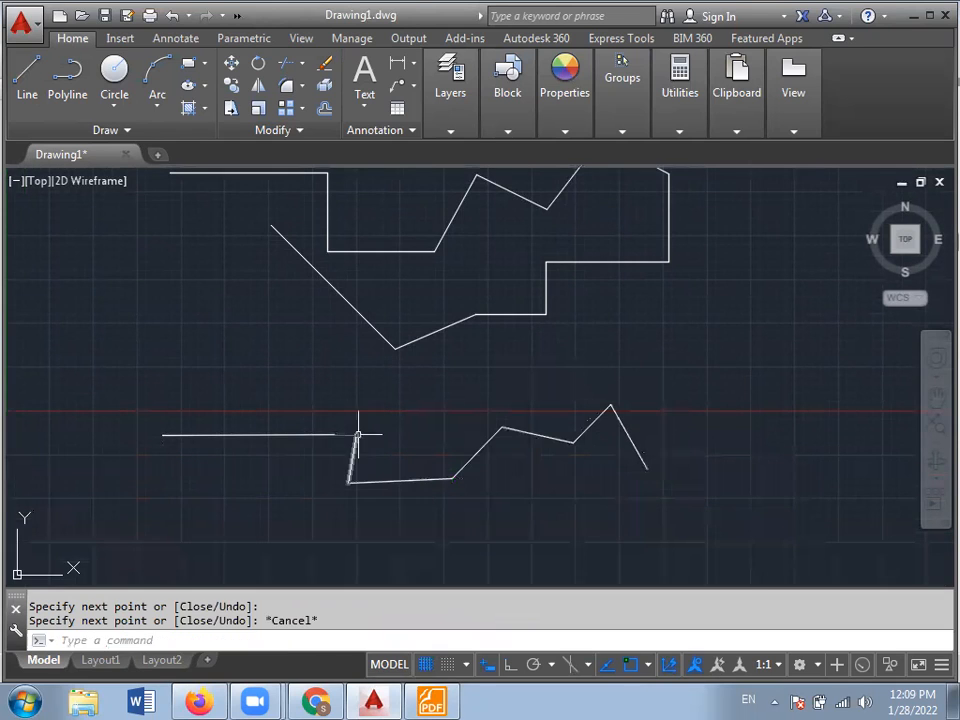
- Compare how the objects select by picking the lower chain's first line and the polyline's end segment, clearing each selection
{"action": "middle_click_drag", "start_coordinate": [358, 439], "coordinate": [392, 512]}
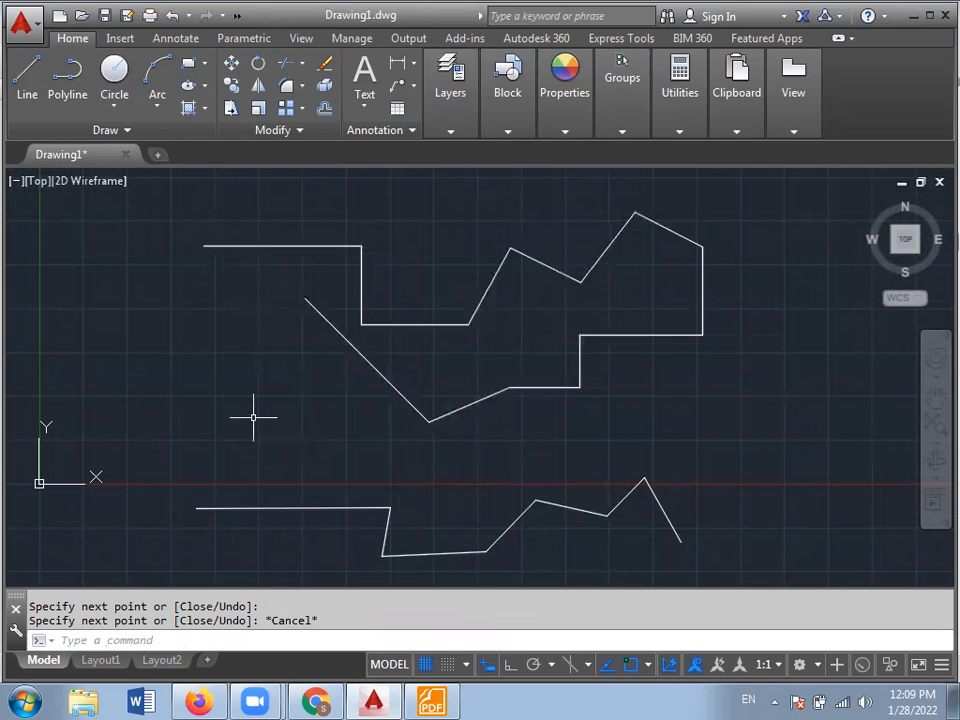
{"action": "key", "text": "Escape"}
{"action": "key", "text": "Escape"}
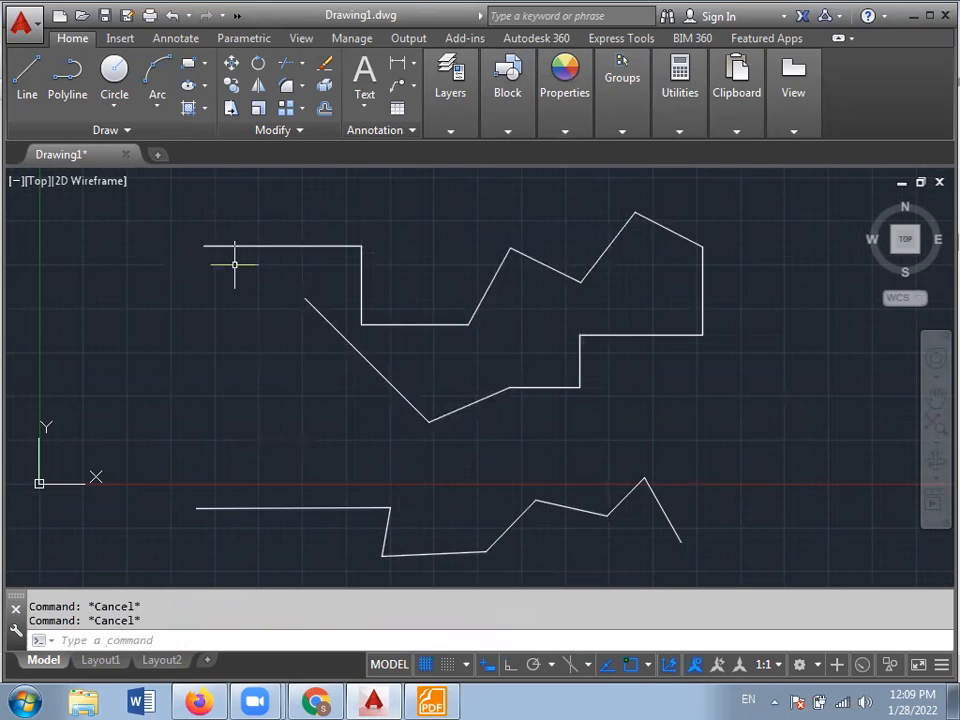
{"action": "middle_click_drag", "start_coordinate": [303, 444], "coordinate": [279, 392]}
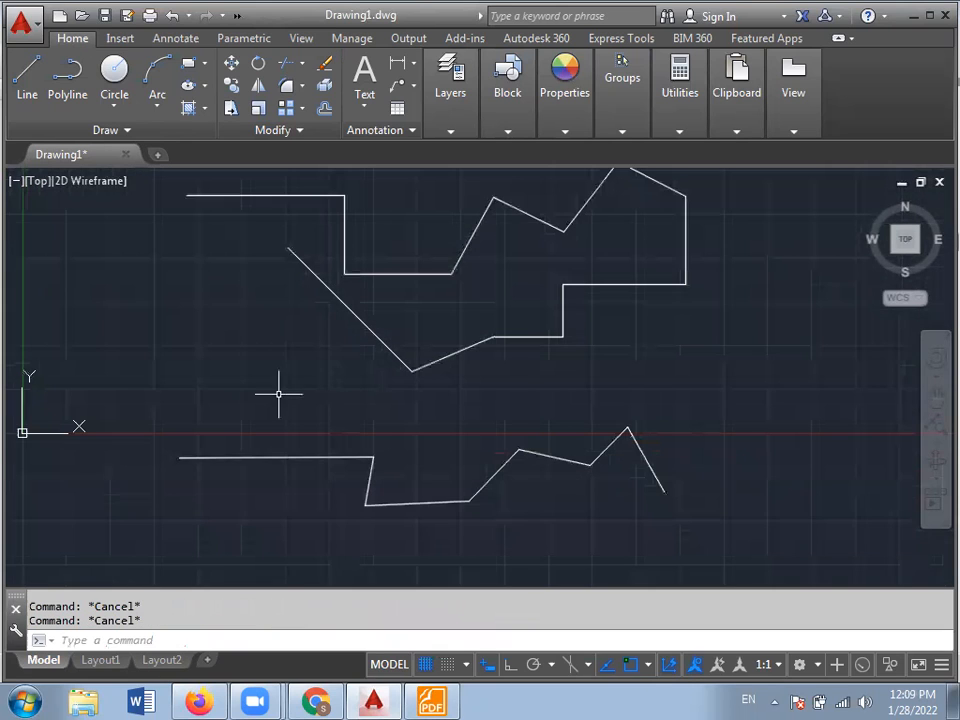
{"action": "left_click", "coordinate": [217, 457]}
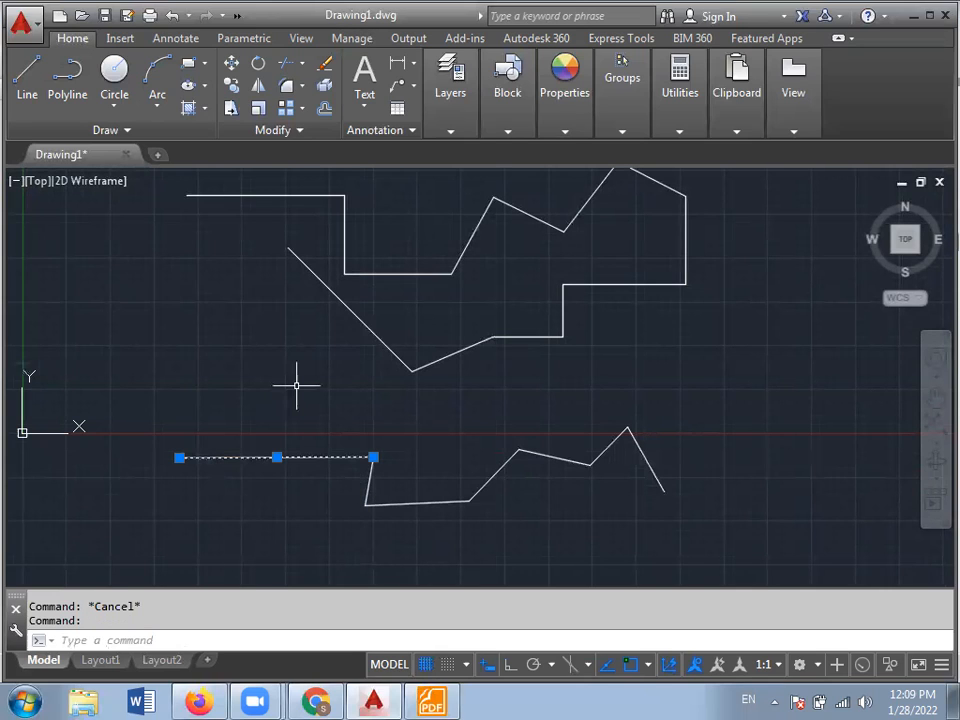
{"action": "key", "text": "Escape"}
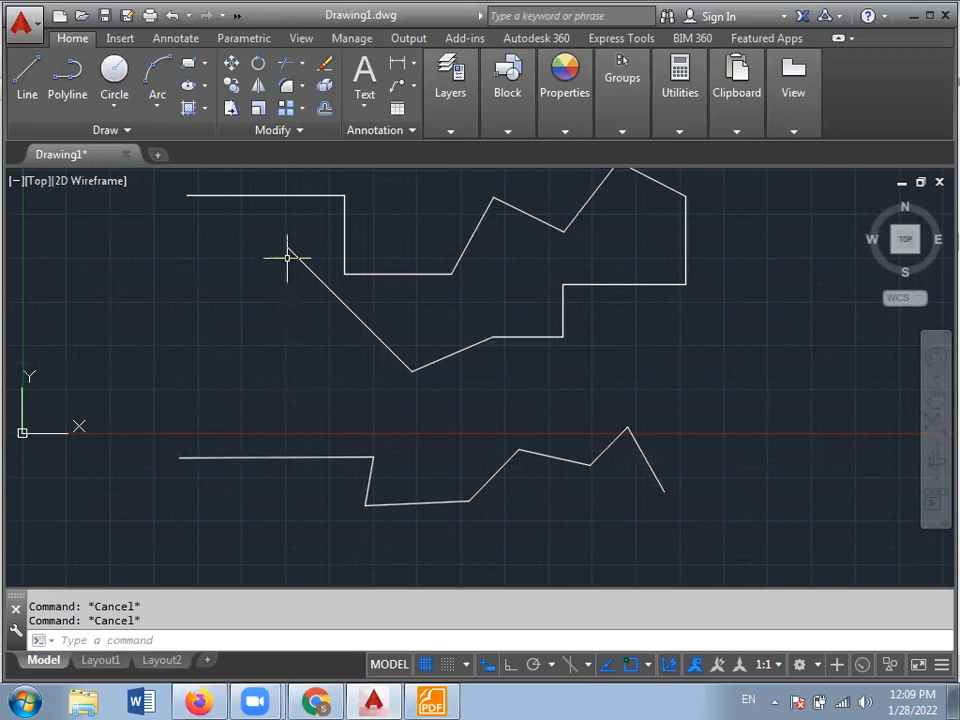
{"action": "left_click", "coordinate": [290, 252]}
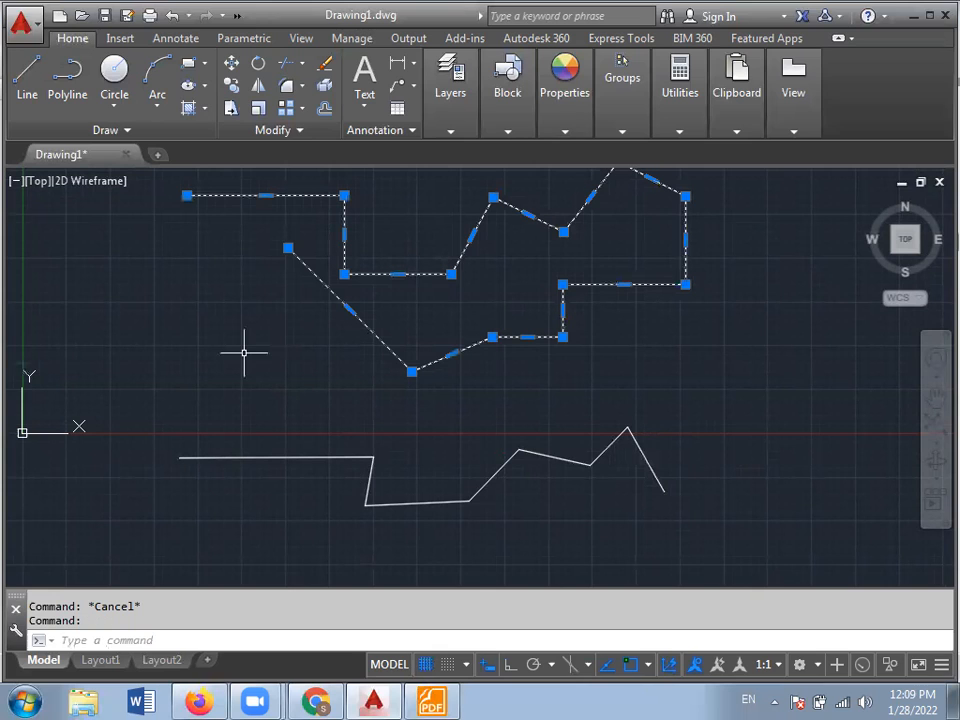
{"action": "key", "text": "Escape"}
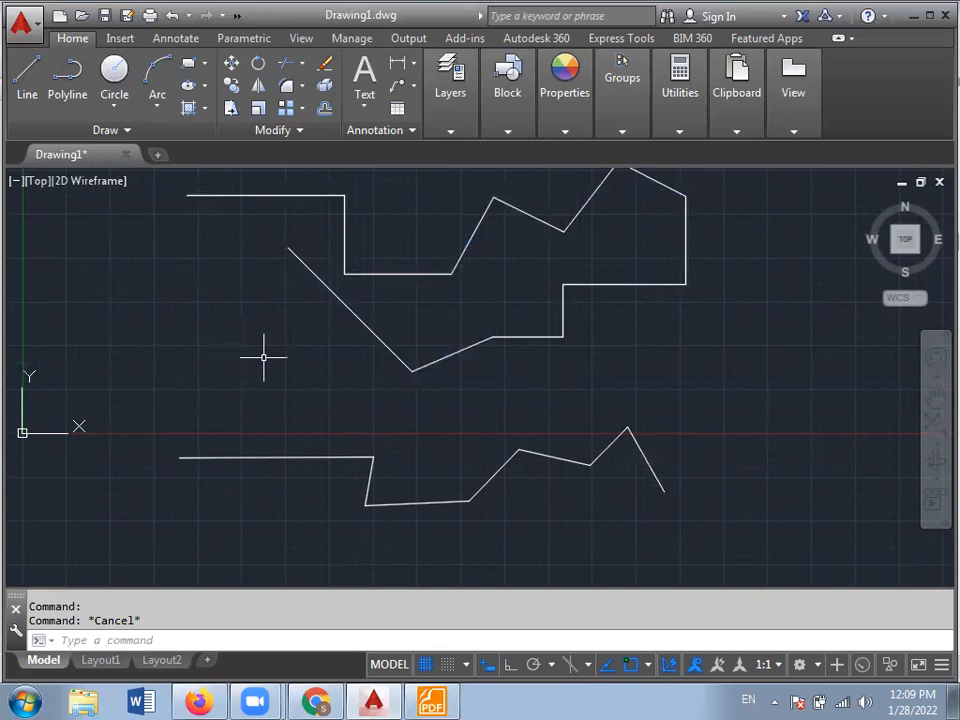
- Select the polyline by a slanted segment, a slanted line of the lower chain, and the polyline again, clearing each selection
{"action": "left_click", "coordinate": [486, 214]}
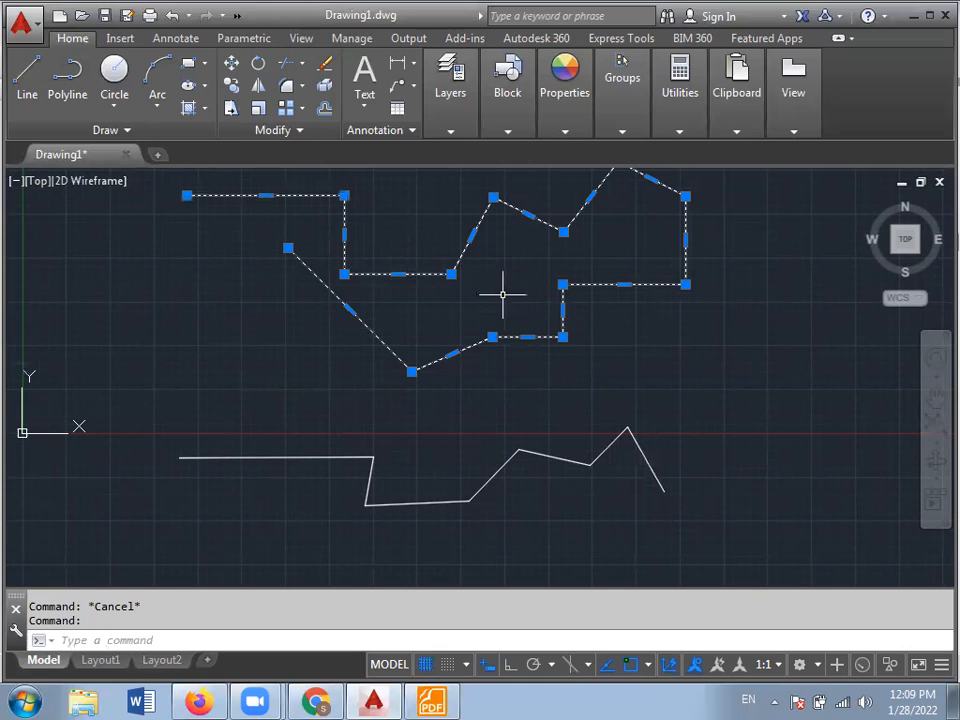
{"action": "key", "text": "Escape"}
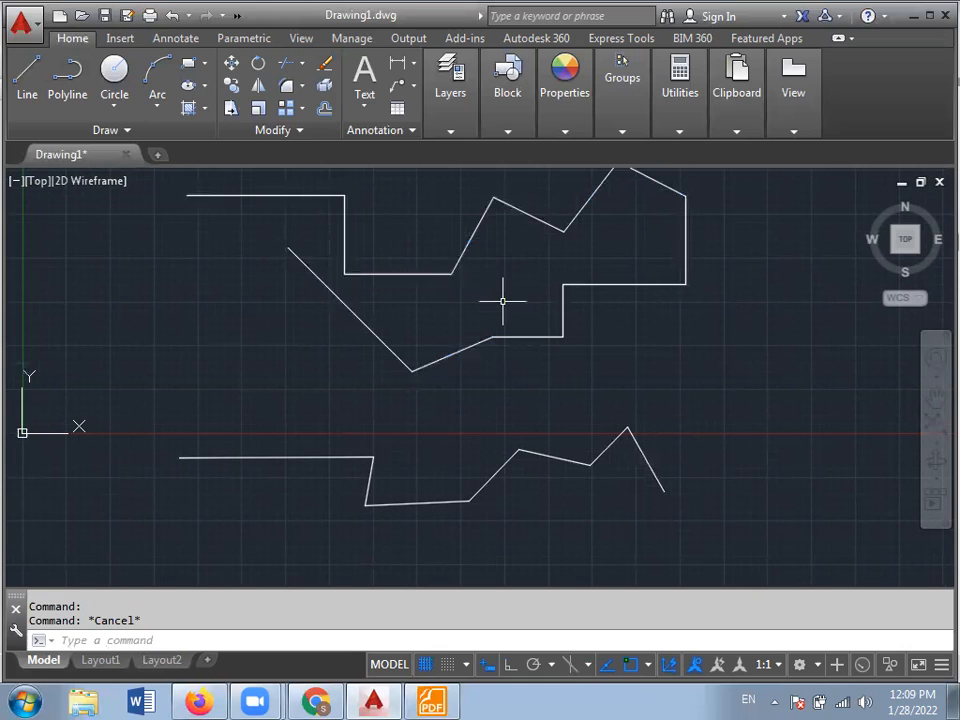
{"action": "left_click", "coordinate": [487, 482]}
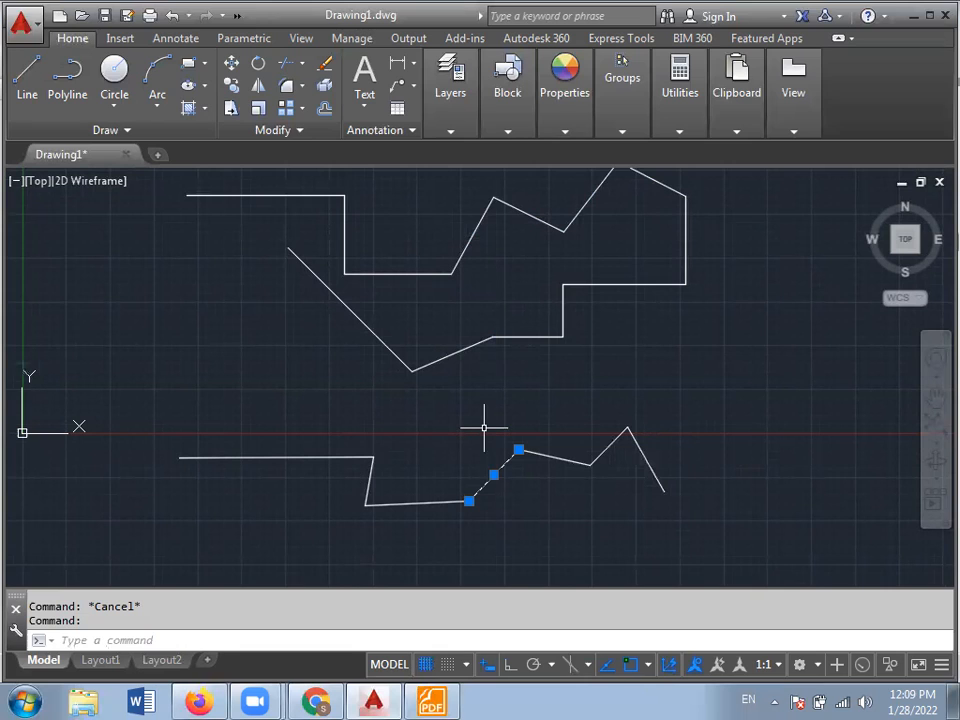
{"action": "key", "text": "Escape"}
{"action": "scroll", "coordinate": [483, 428], "scroll_direction": "down", "scroll_amount": 4}
{"action": "scroll", "coordinate": [460, 444], "scroll_direction": "up", "scroll_amount": 4}
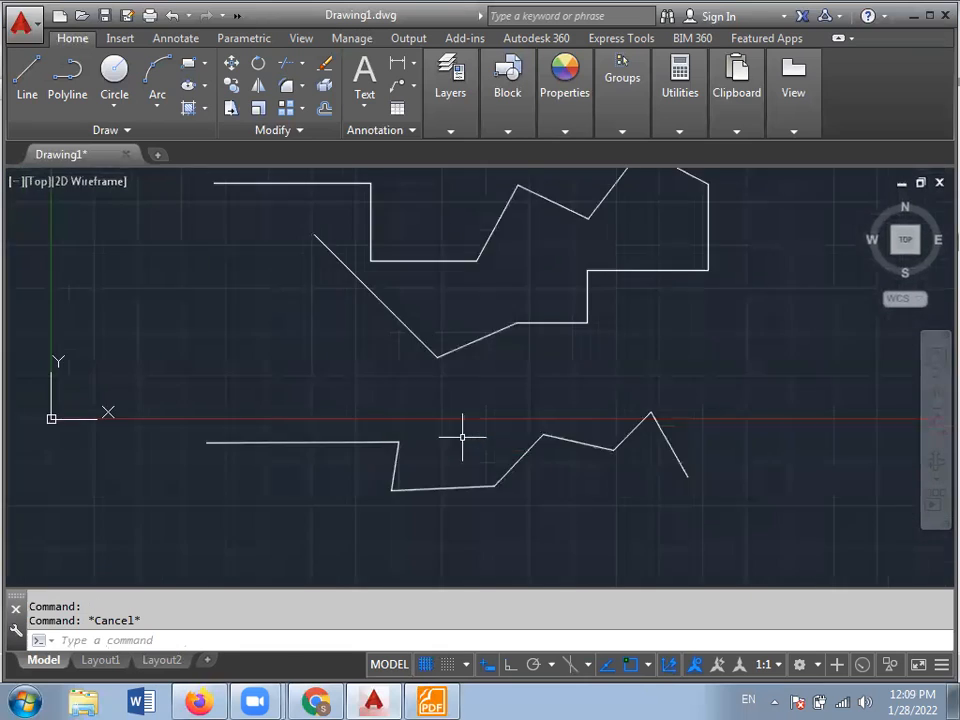
{"action": "left_click", "coordinate": [354, 183]}
{"action": "key", "text": "Escape"}
- Select the first three lines of the lower chain one after another, and clear the selection
{"action": "left_click", "coordinate": [372, 441]}
{"action": "left_click", "coordinate": [469, 446]}
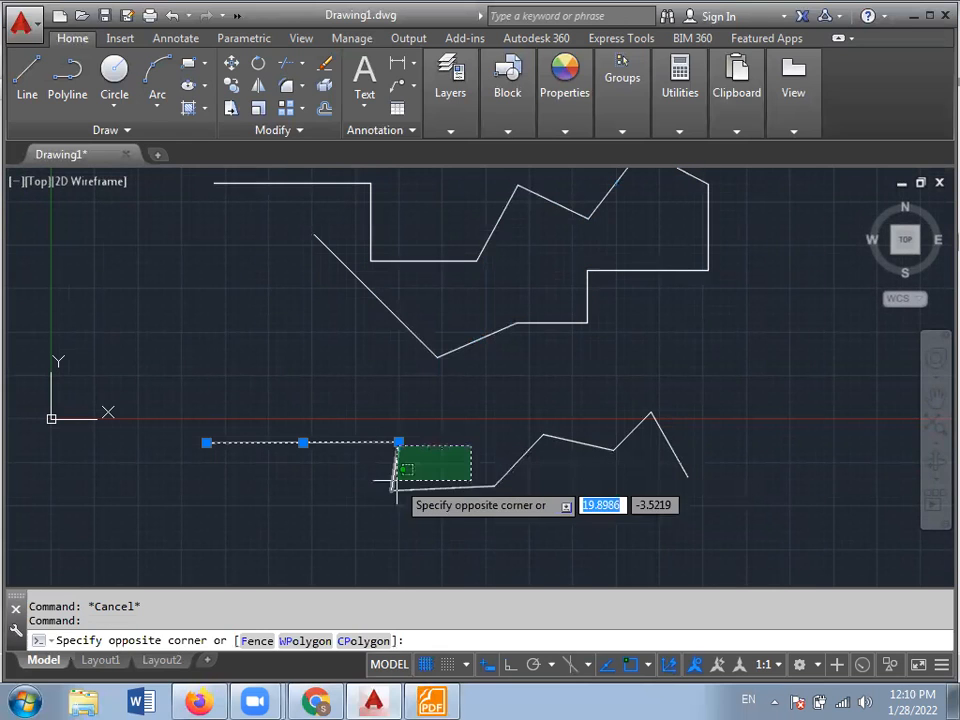
{"action": "key", "text": "Escape"}
{"action": "left_click", "coordinate": [395, 467]}
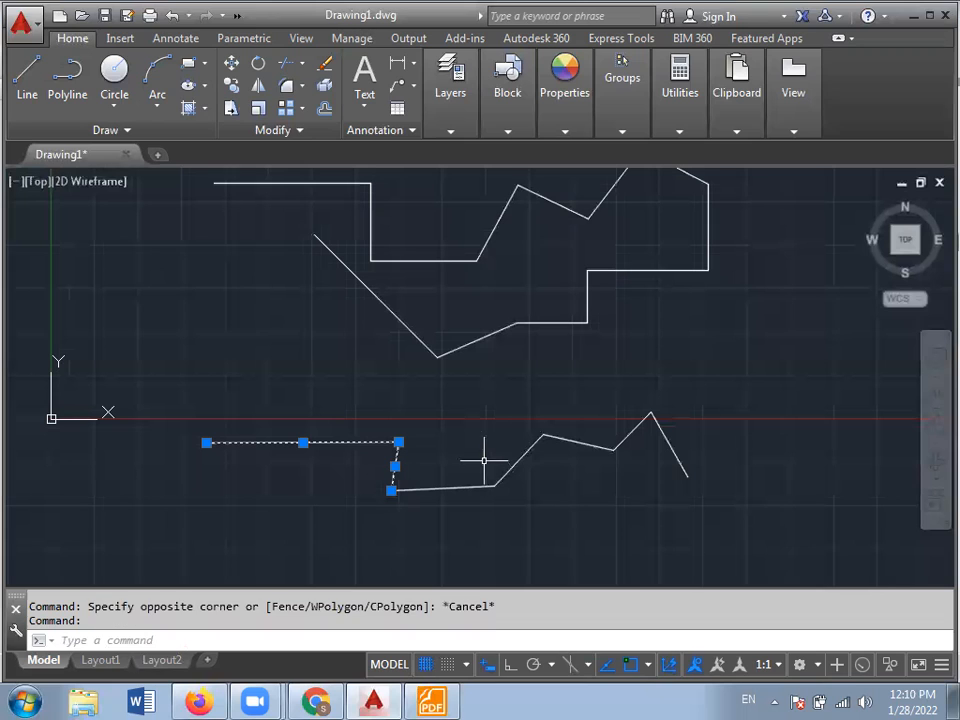
{"action": "left_click", "coordinate": [446, 488]}
{"action": "key", "text": "Escape"}
{"action": "key", "text": "Escape"}
- Erase the polyline and all lines of the lower chain together, leaving no command active
{"action": "scroll", "coordinate": [474, 432], "scroll_direction": "down", "scroll_amount": 2}
{"action": "left_click", "coordinate": [266, 221]}
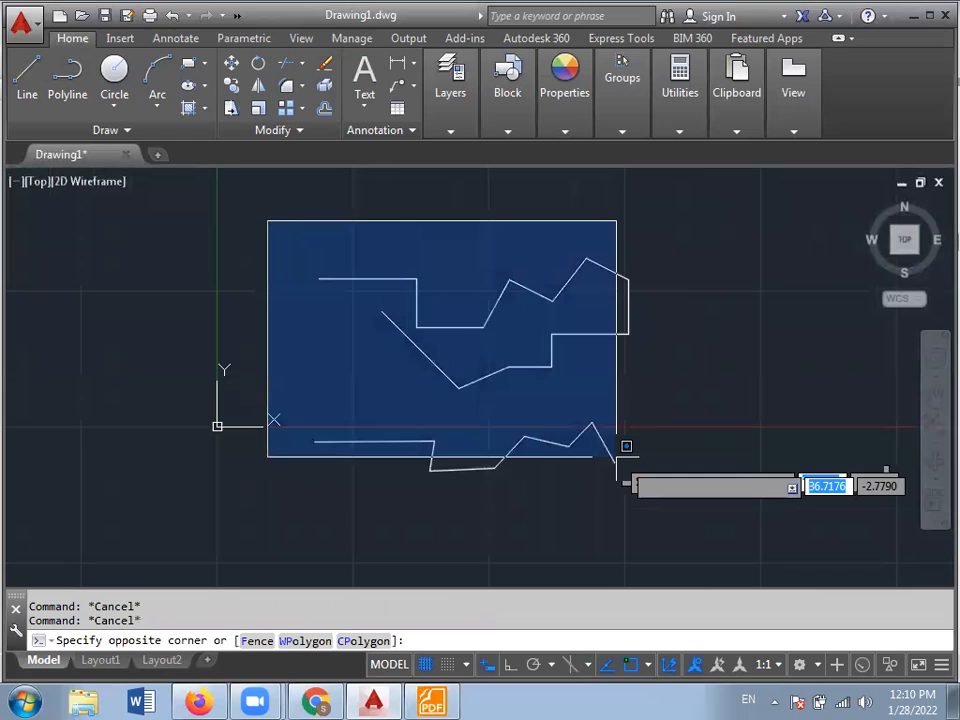
{"action": "left_click", "coordinate": [684, 507]}
{"action": "key", "text": "Delete"}
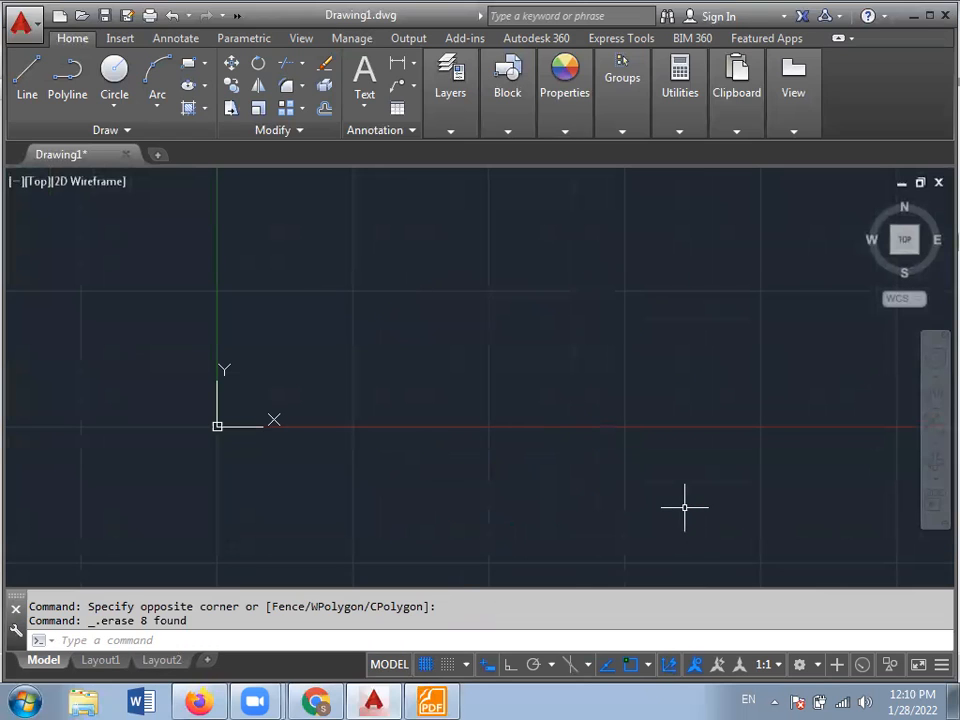
{"action": "key", "text": "Escape"}
{"action": "key", "text": "Escape"}
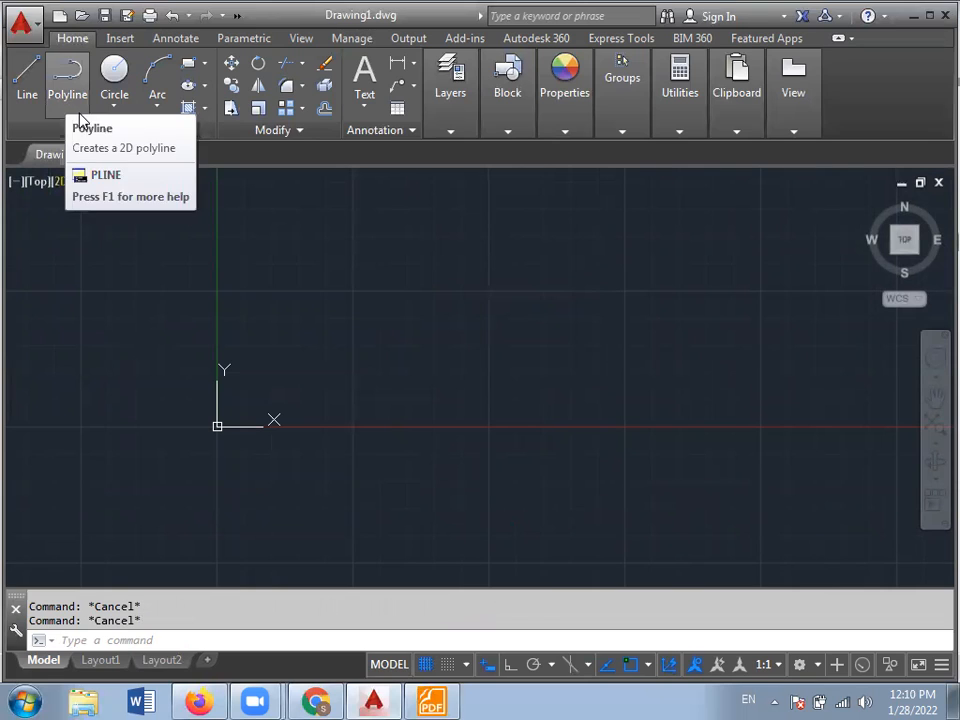
- Draw three connected lines above the X axis: 10 units to the right, 5 units nearly straight down, and a freehand segment slanting up right
{"action": "left_click", "coordinate": [27, 78]}
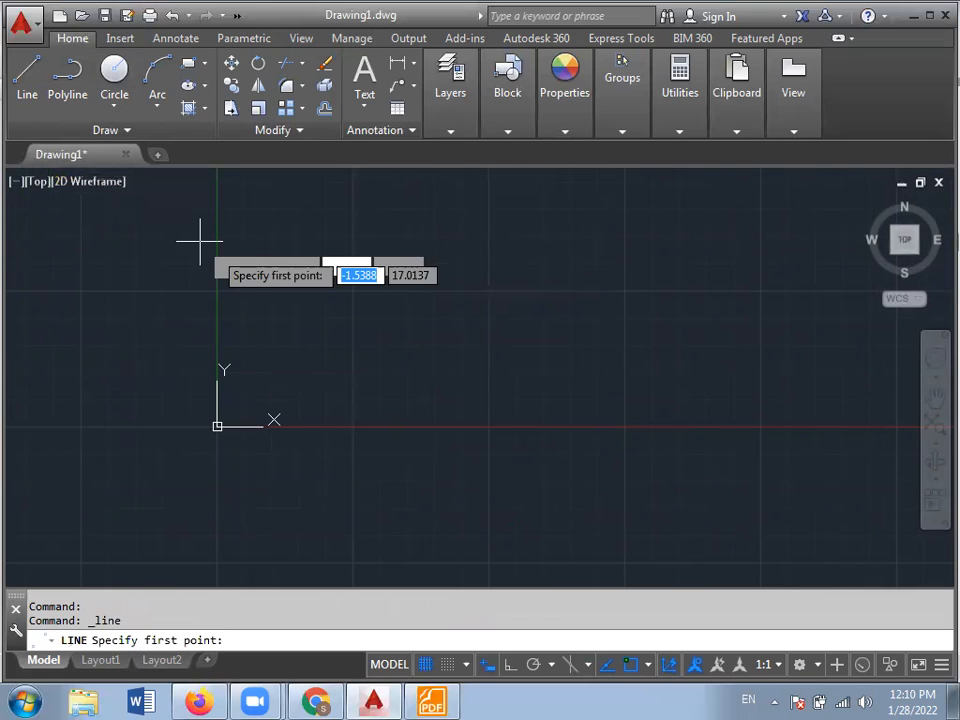
{"action": "left_click", "coordinate": [245, 262]}
{"action": "type", "text": "10"}
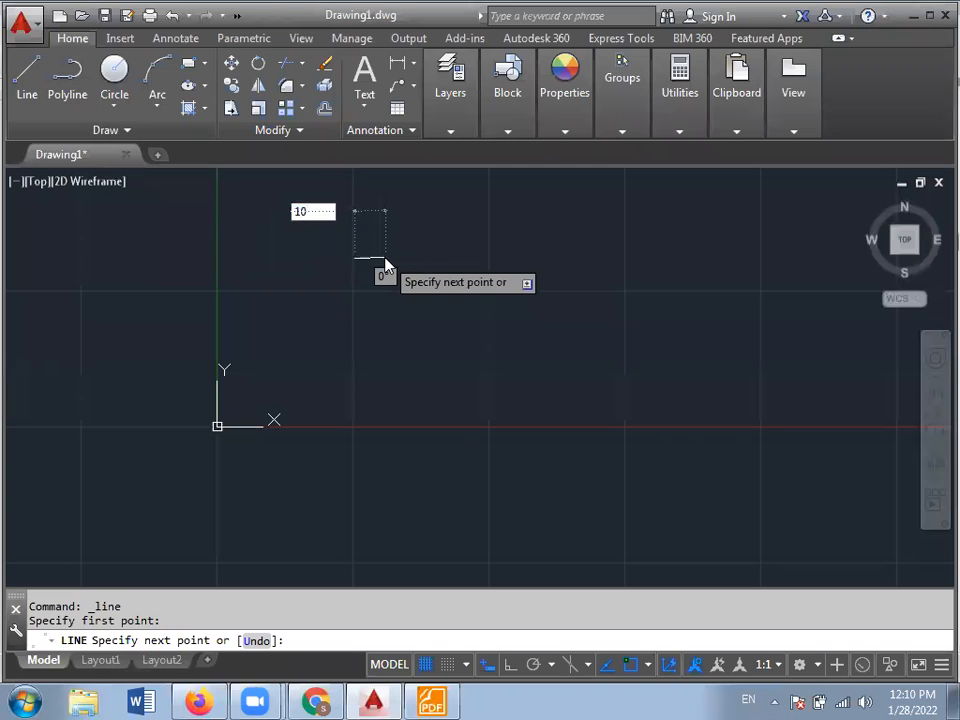
{"action": "key", "text": "Return"}
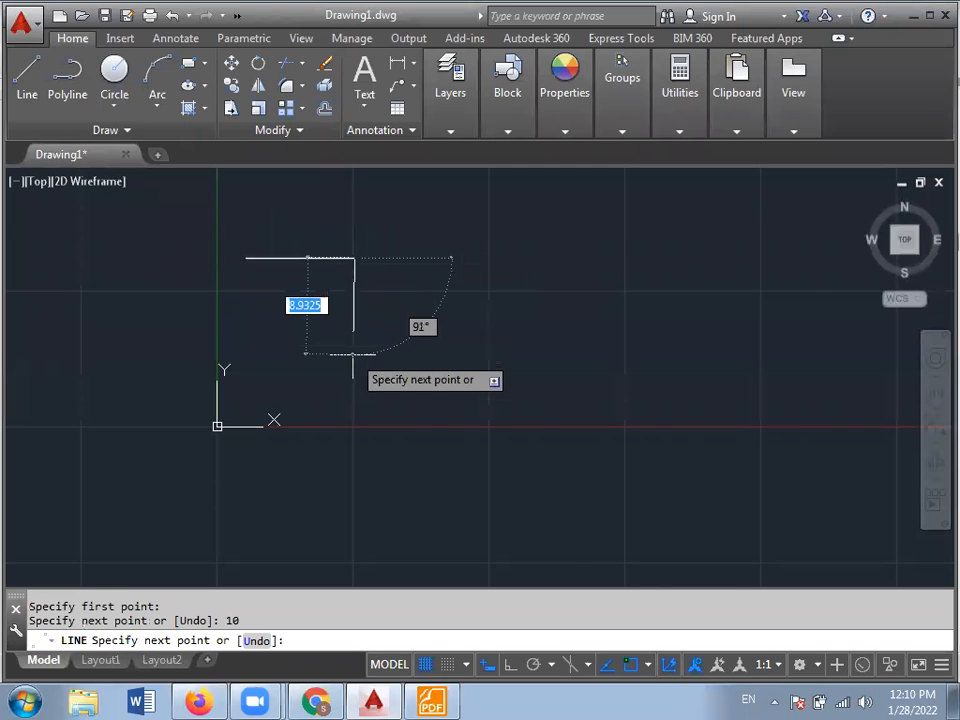
{"action": "type", "text": "5"}
{"action": "key", "text": "Return"}
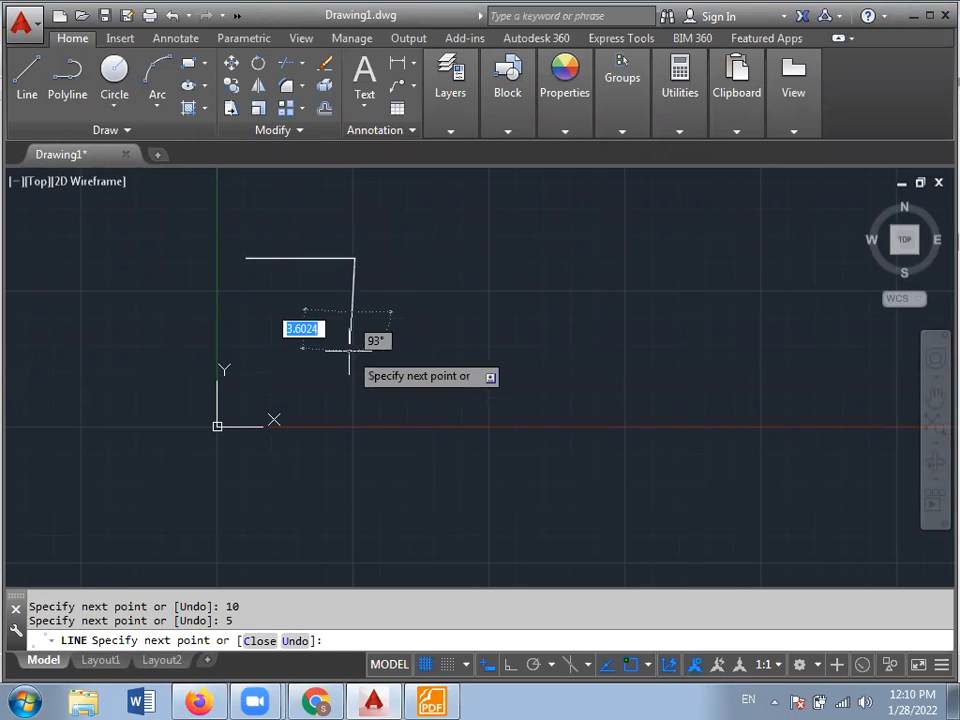
{"action": "left_click", "coordinate": [428, 283]}
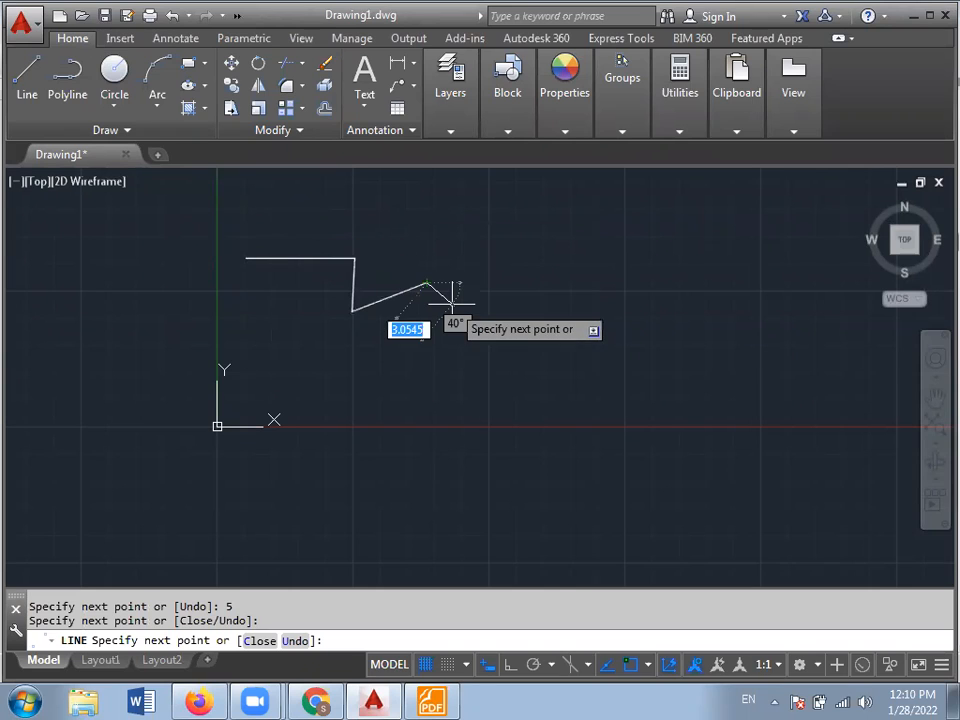
{"action": "key", "text": "Escape"}
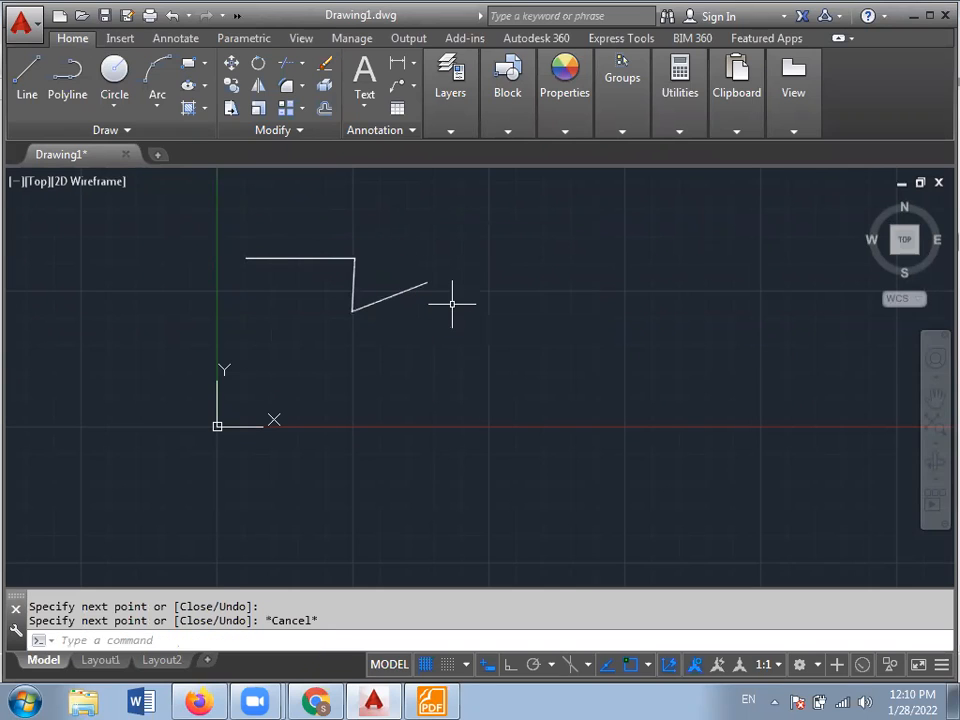
- Begin a polyline below the line chain with Ortho on, drawing a horizontal segment about 10 units long and a vertical segment downward
{"action": "left_click", "coordinate": [60, 92]}
{"action": "left_click", "coordinate": [287, 379]}
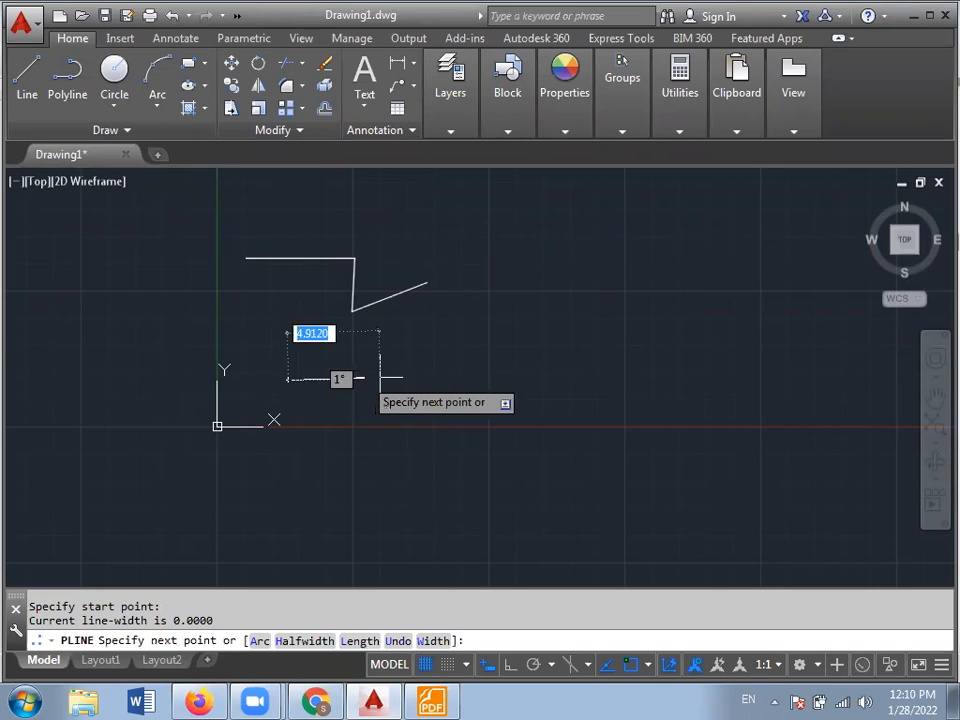
{"action": "key", "text": "F8"}
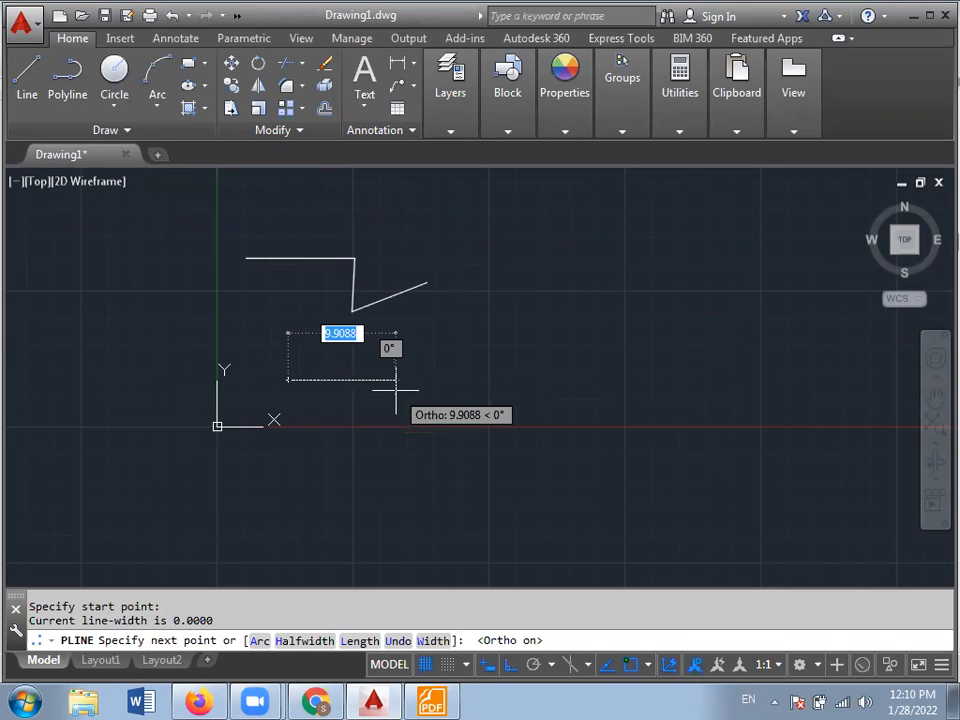
{"action": "left_click", "coordinate": [397, 383]}
{"action": "left_click", "coordinate": [397, 425]}
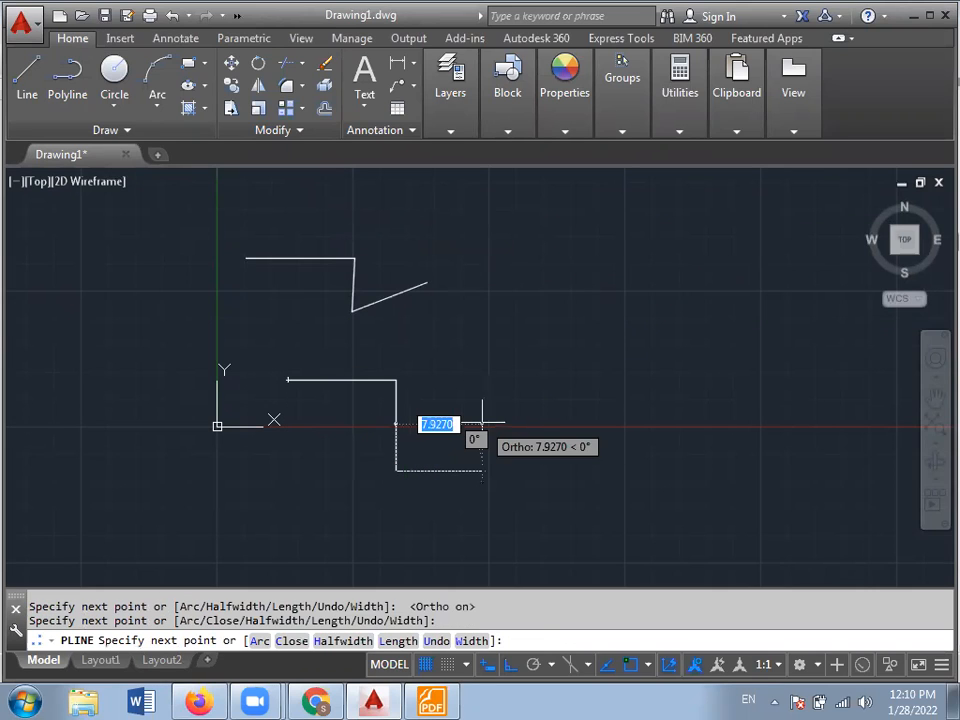
- With Ortho off, switch the polyline to the Arc option and add three connected arcs winding to the right
{"action": "key", "text": "F8"}
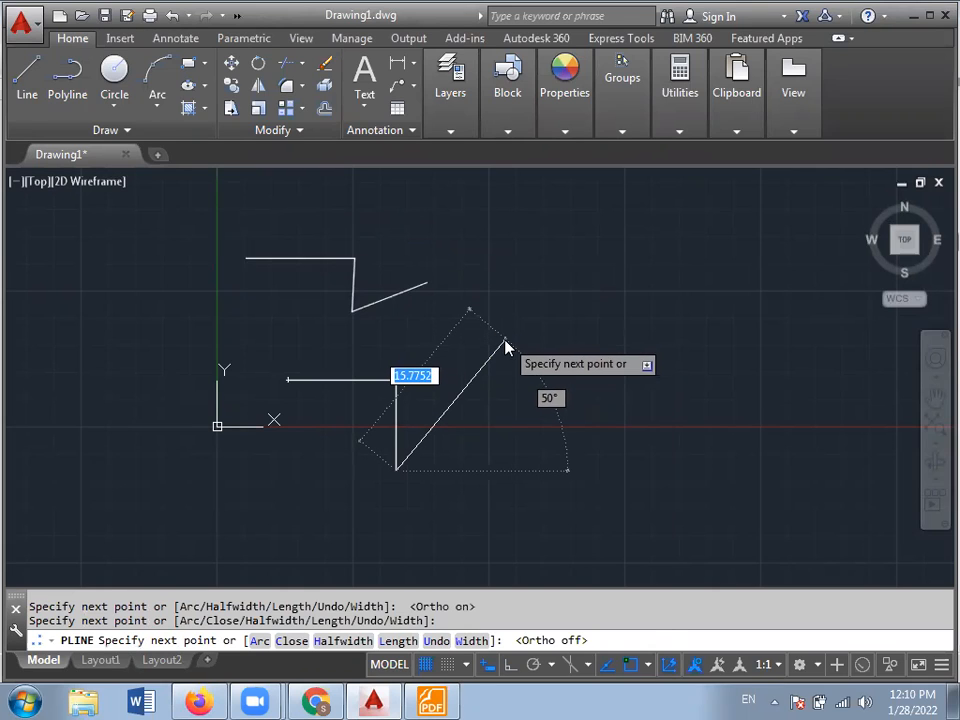
{"action": "right_click", "coordinate": [507, 345]}
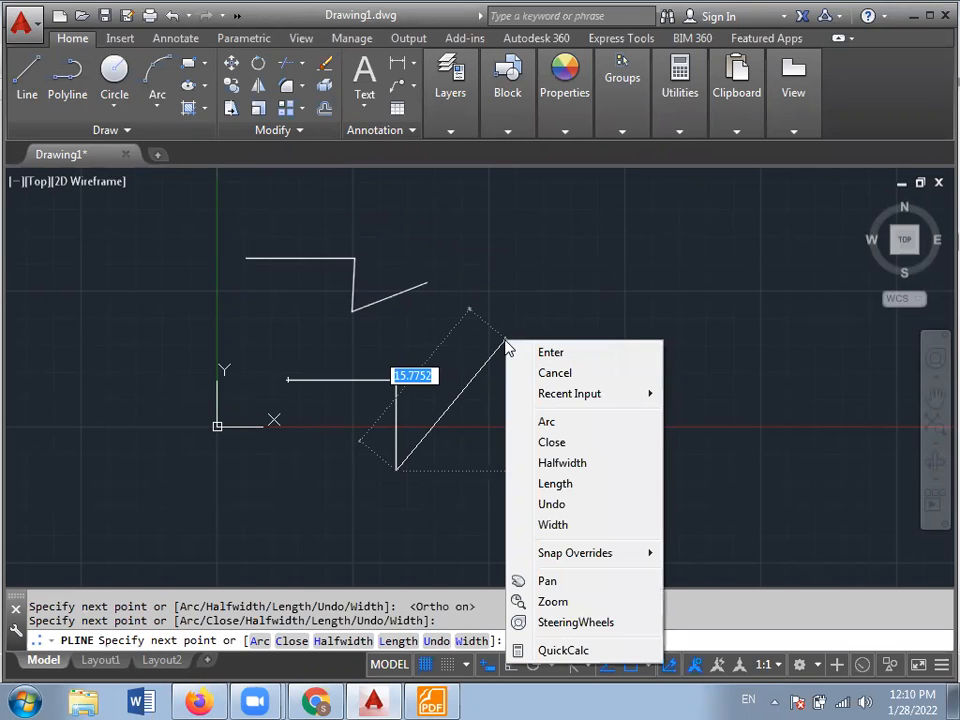
{"action": "key", "text": "F8"}
{"action": "left_click", "coordinate": [545, 422]}
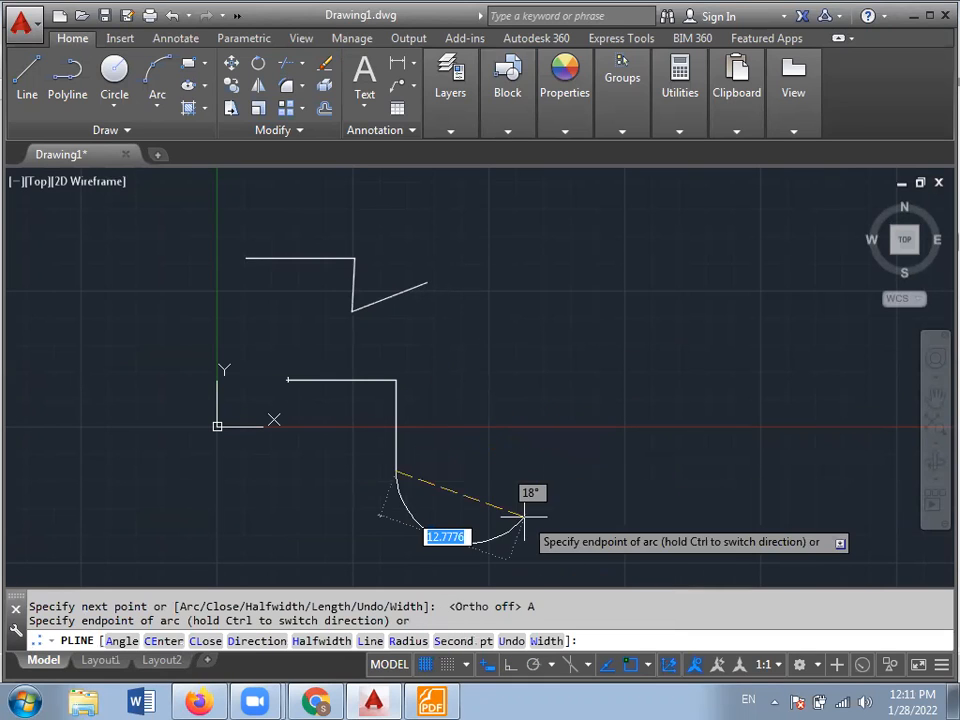
{"action": "mouse_move", "coordinate": [501, 486]}
{"action": "middle_mouse_down"}
{"action": "mouse_move", "coordinate": [493, 454]}
{"action": "mouse_move", "coordinate": [503, 345]}
{"action": "middle_mouse_up"}
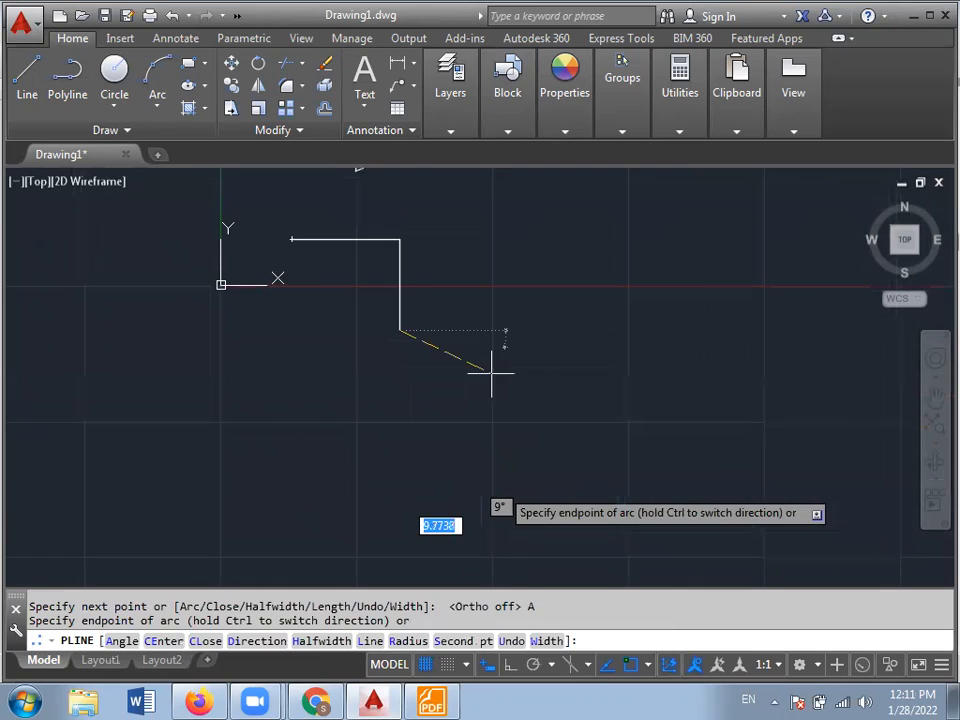
{"action": "left_click", "coordinate": [508, 391]}
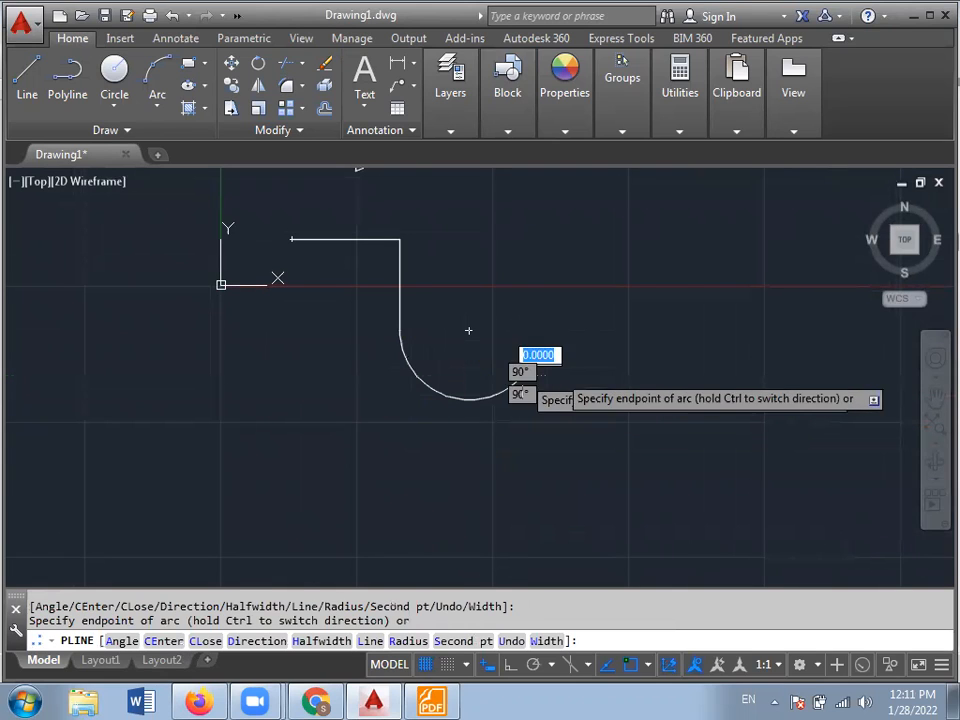
{"action": "left_click", "coordinate": [629, 393]}
{"action": "middle_click_drag", "start_coordinate": [702, 388], "coordinate": [512, 363]}
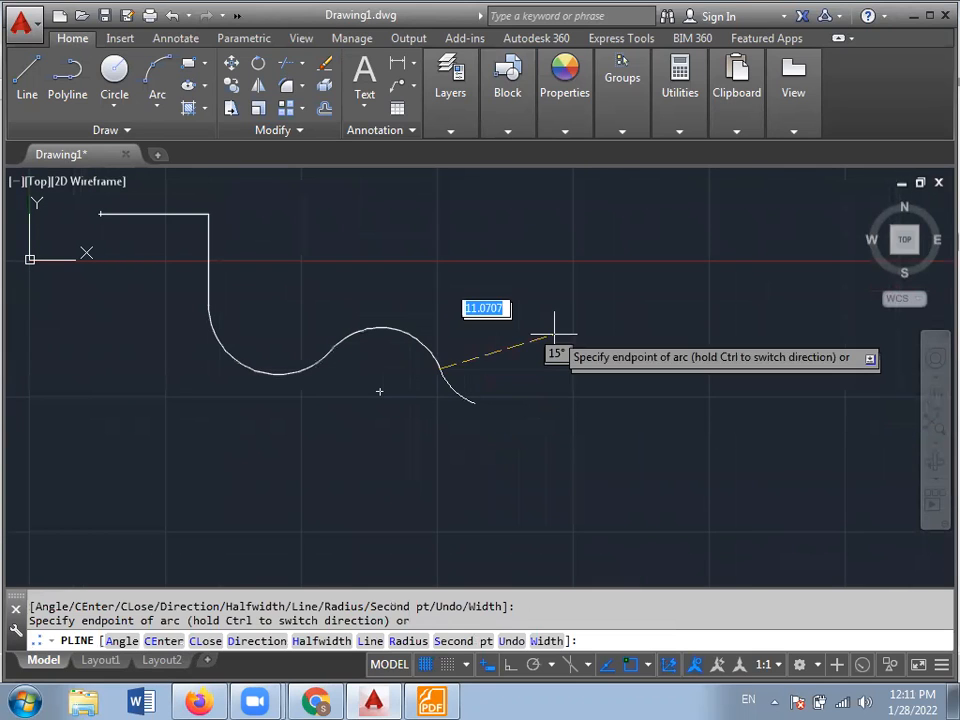
{"action": "left_click", "coordinate": [537, 298]}
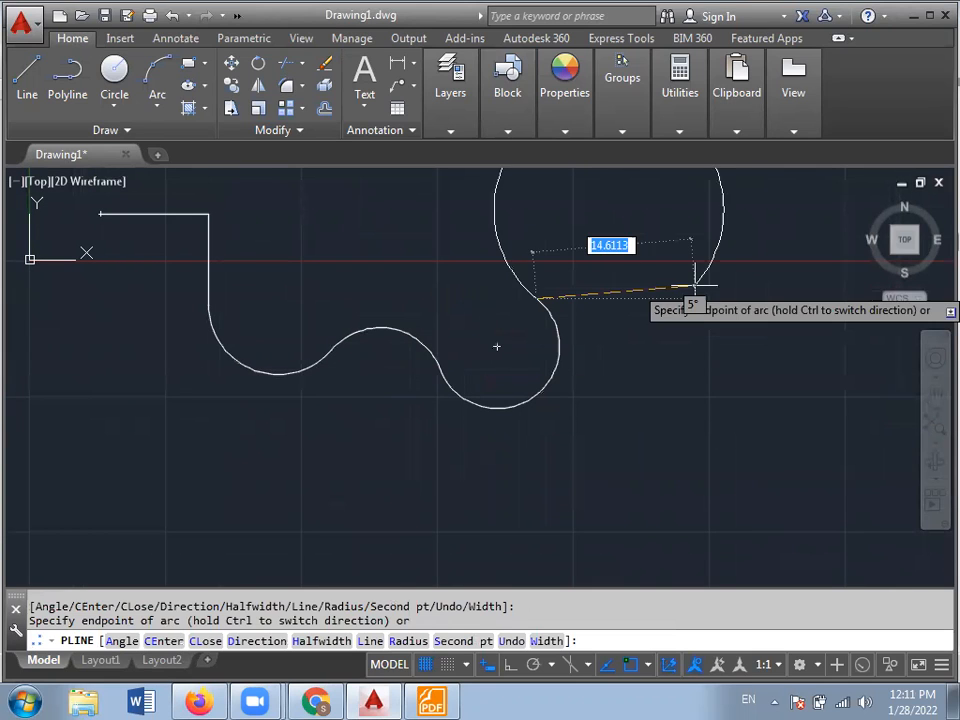
- Switch the polyline back to the Line option and add three straight zigzag segments continuing to the right
{"action": "right_click", "coordinate": [605, 243]}
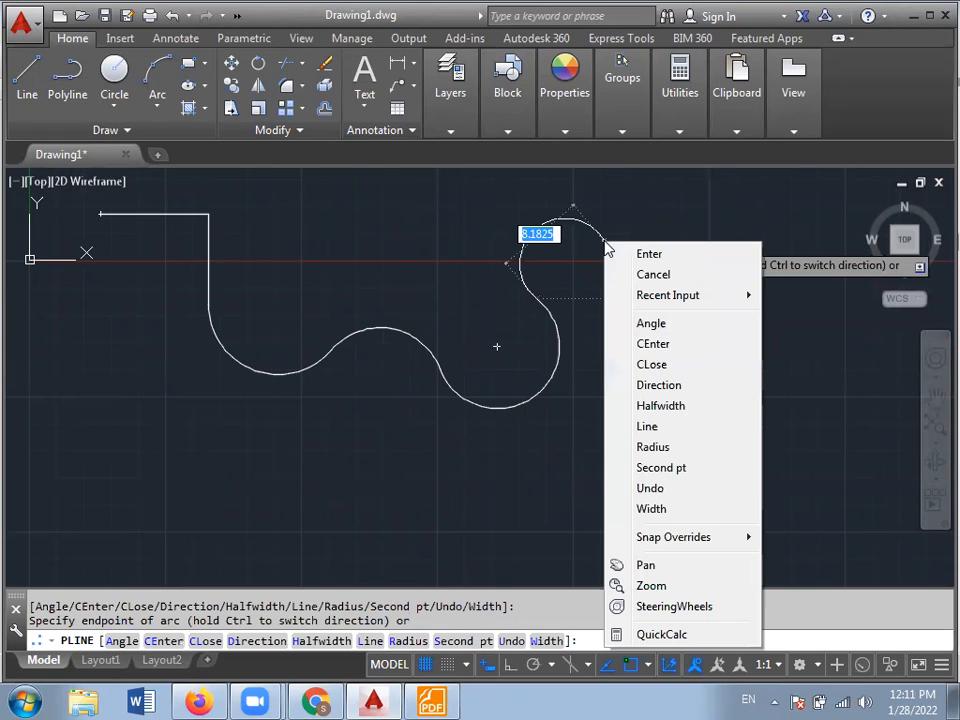
{"action": "left_click", "coordinate": [648, 426]}
{"action": "mouse_move", "coordinate": [606, 236]}
{"action": "middle_mouse_down"}
{"action": "mouse_move", "coordinate": [598, 369]}
{"action": "mouse_move", "coordinate": [489, 328]}
{"action": "middle_mouse_up"}
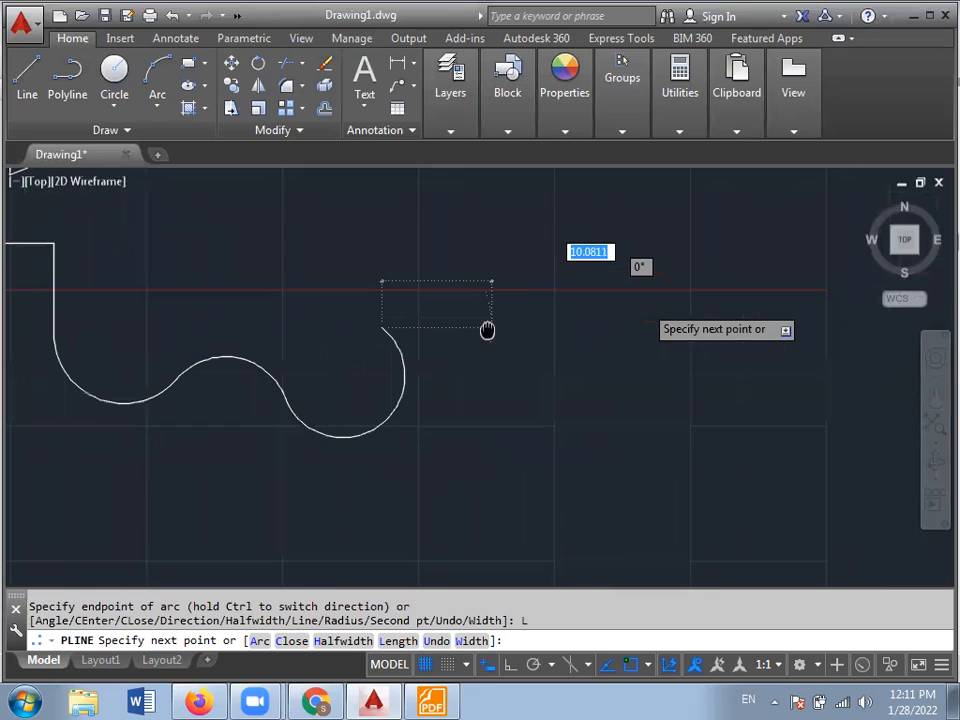
{"action": "left_click", "coordinate": [527, 290]}
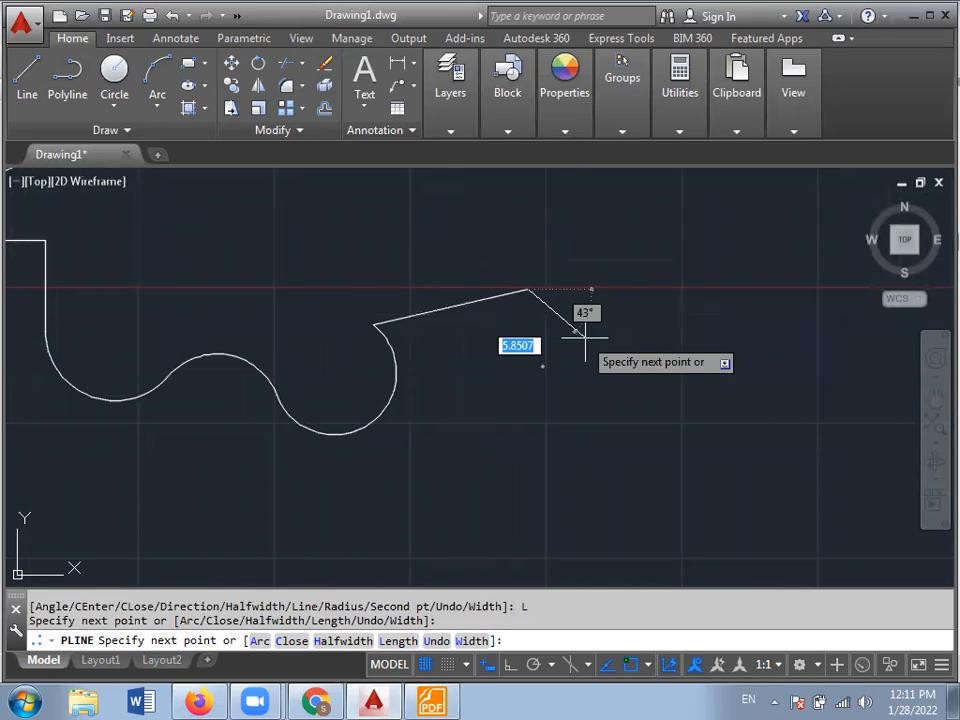
{"action": "left_click", "coordinate": [630, 350]}
{"action": "mouse_move", "coordinate": [632, 343]}
{"action": "middle_mouse_down"}
{"action": "mouse_move", "coordinate": [557, 306]}
{"action": "mouse_move", "coordinate": [429, 311]}
{"action": "middle_mouse_up"}
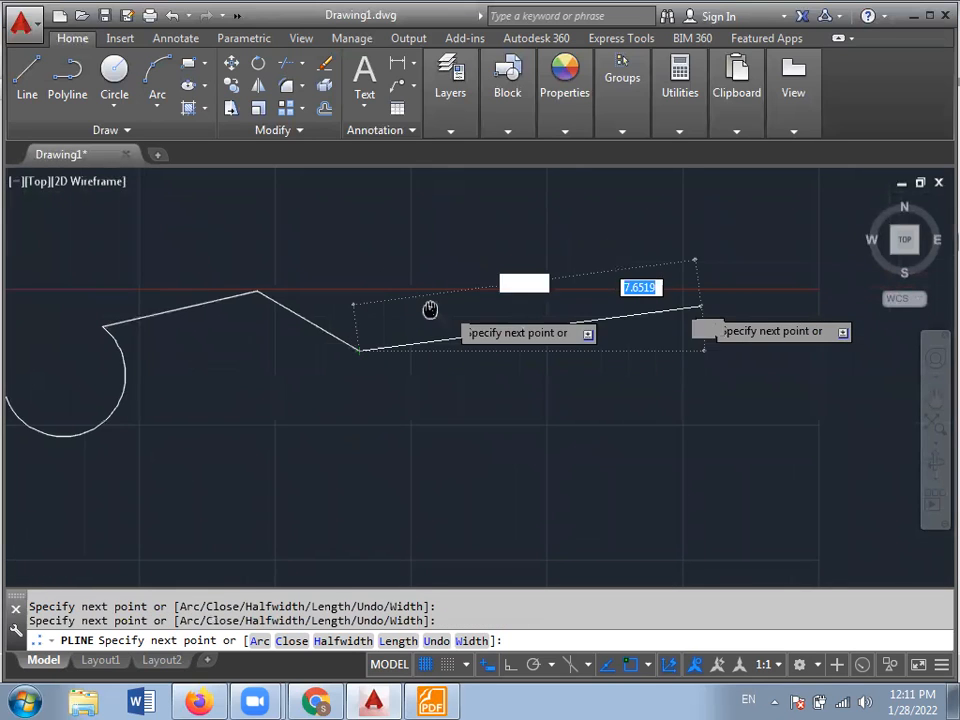
{"action": "left_click", "coordinate": [483, 277]}
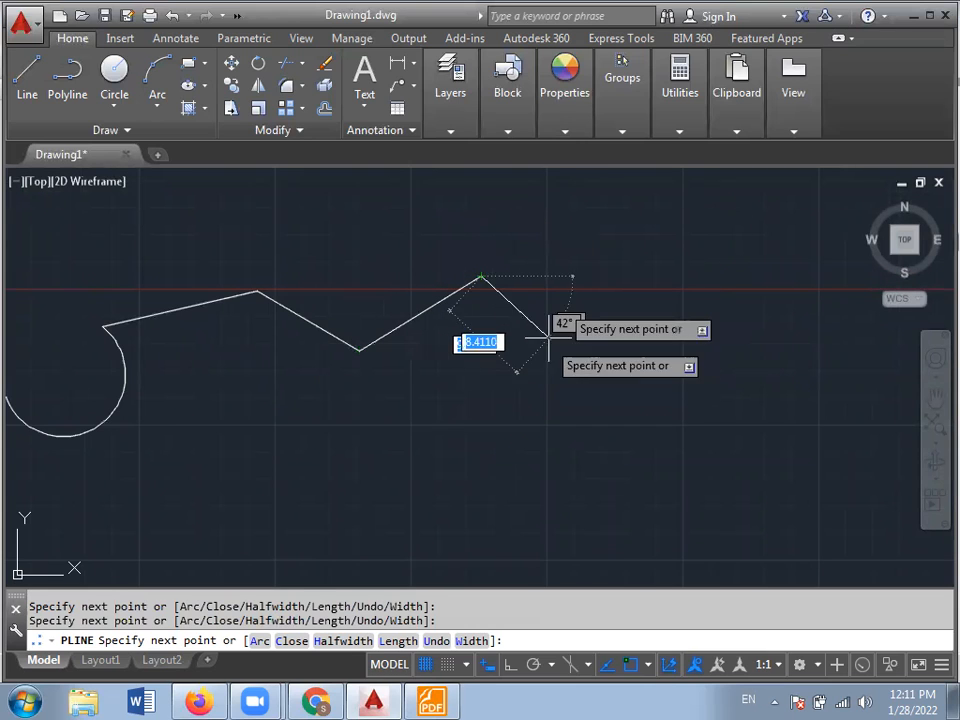
- Switch the polyline to the Arc option again, add three connected arcs winding downward, and end the polyline
{"action": "right_click", "coordinate": [551, 239]}
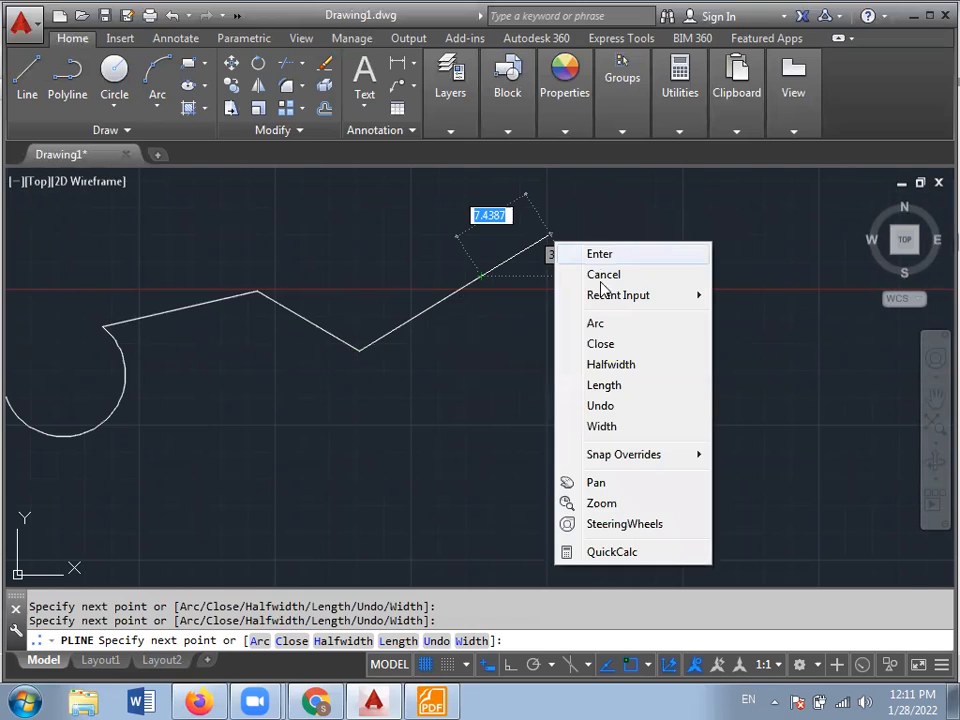
{"action": "left_click", "coordinate": [606, 324]}
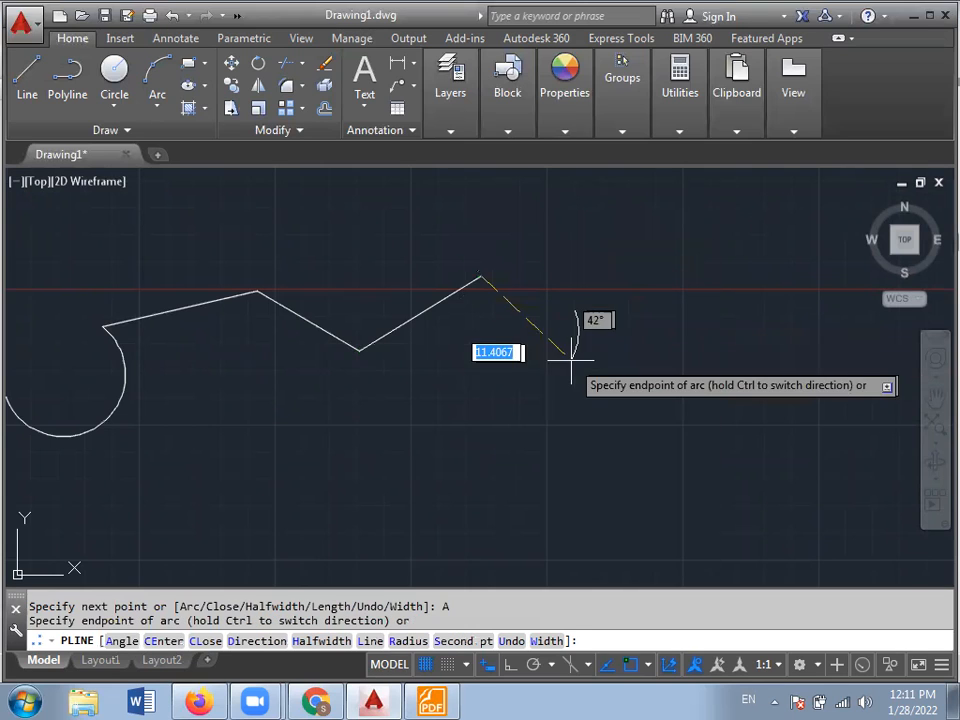
{"action": "left_click", "coordinate": [603, 442]}
{"action": "middle_click_drag", "start_coordinate": [603, 442], "coordinate": [545, 298]}
{"action": "left_click", "coordinate": [605, 380]}
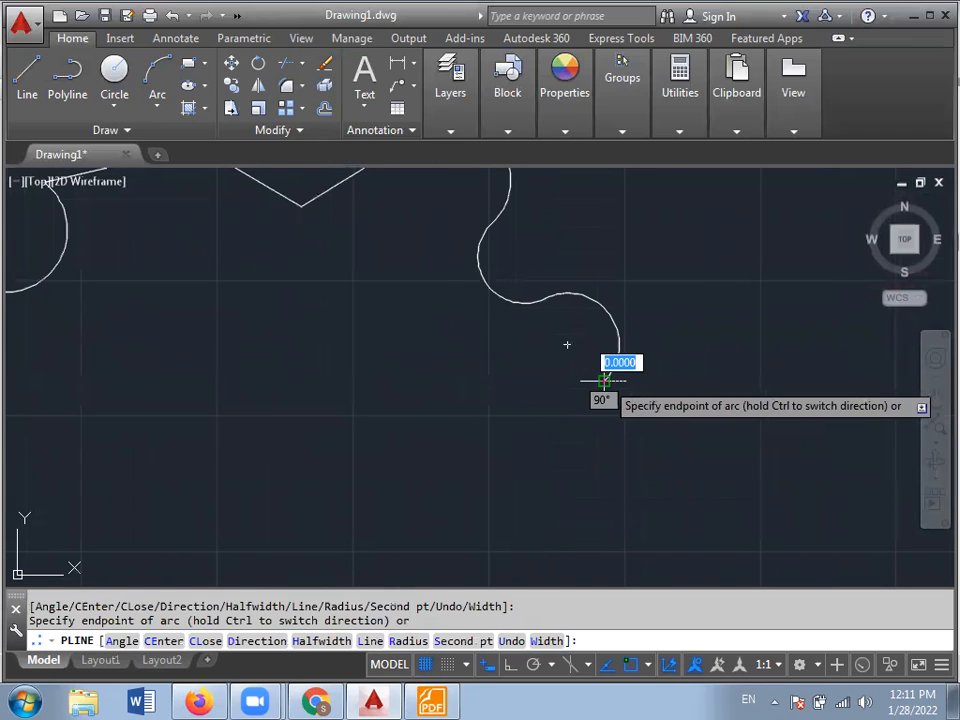
{"action": "key", "text": "Escape"}
- Erase the line chain and the polyline together with one window selection
{"action": "middle_click_drag", "start_coordinate": [246, 375], "coordinate": [418, 450]}
{"action": "scroll", "coordinate": [418, 450], "scroll_direction": "down", "scroll_amount": 3}
{"action": "mouse_move", "coordinate": [369, 414]}
{"action": "middle_mouse_down"}
{"action": "mouse_move", "coordinate": [604, 478]}
{"action": "mouse_move", "coordinate": [501, 399]}
{"action": "mouse_move", "coordinate": [520, 449]}
{"action": "middle_mouse_up"}
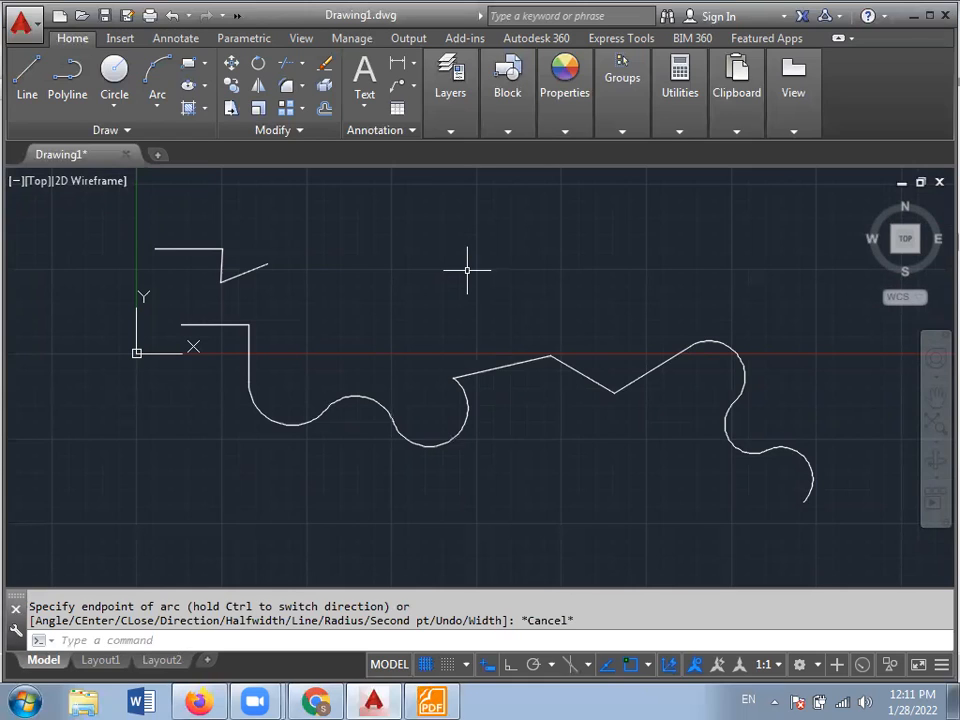
{"action": "key", "text": "Escape"}
{"action": "key", "text": "Escape"}
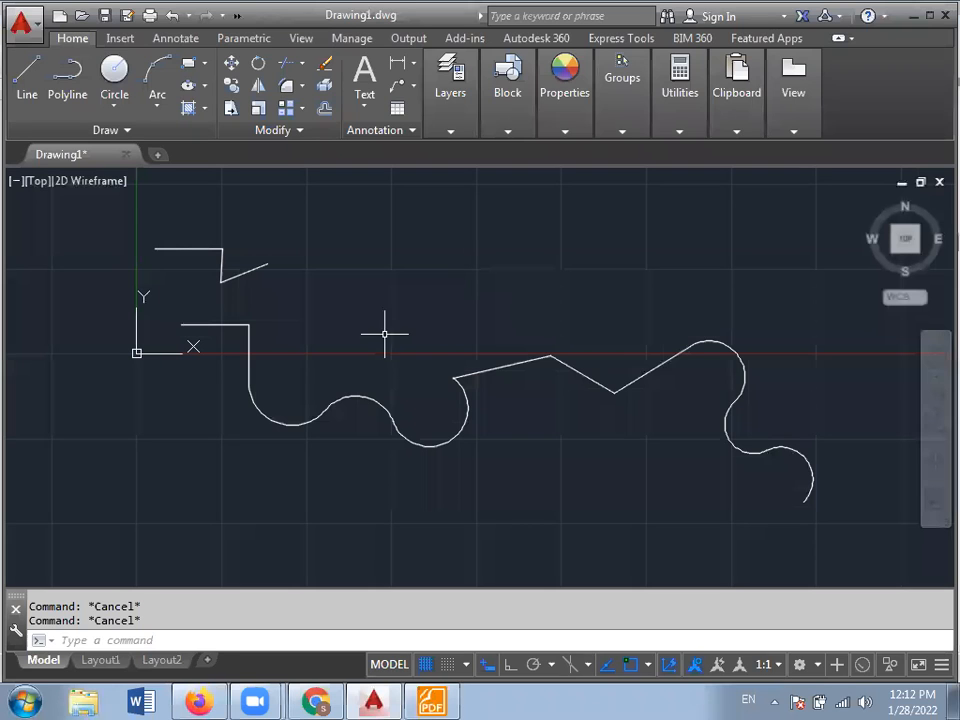
{"action": "left_click", "coordinate": [104, 207]}
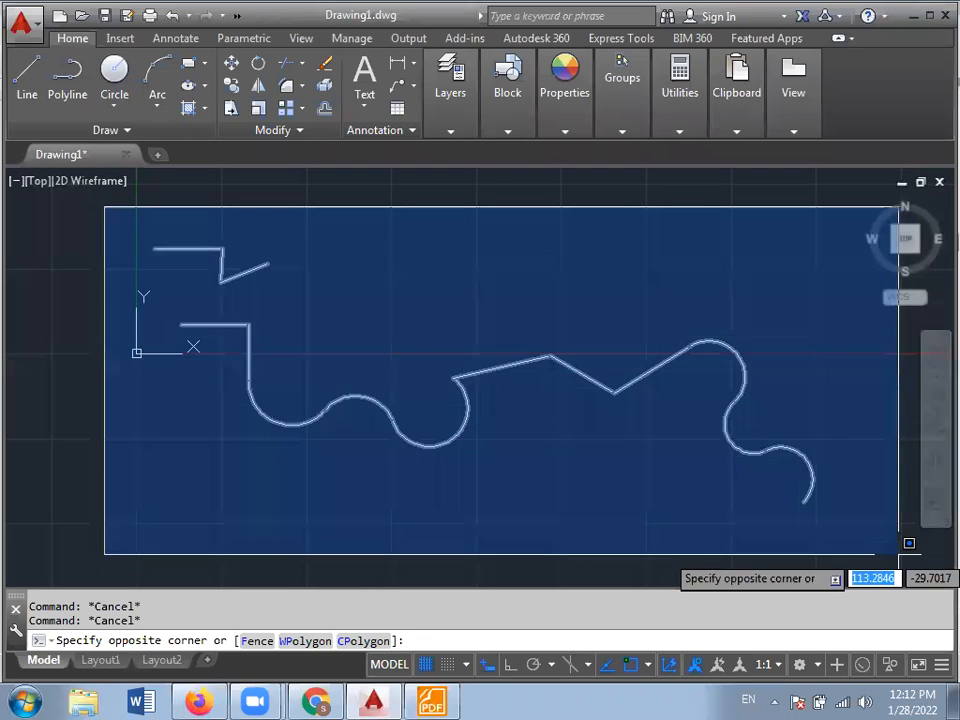
{"action": "left_click", "coordinate": [885, 553]}
{"action": "key", "text": "Delete"}
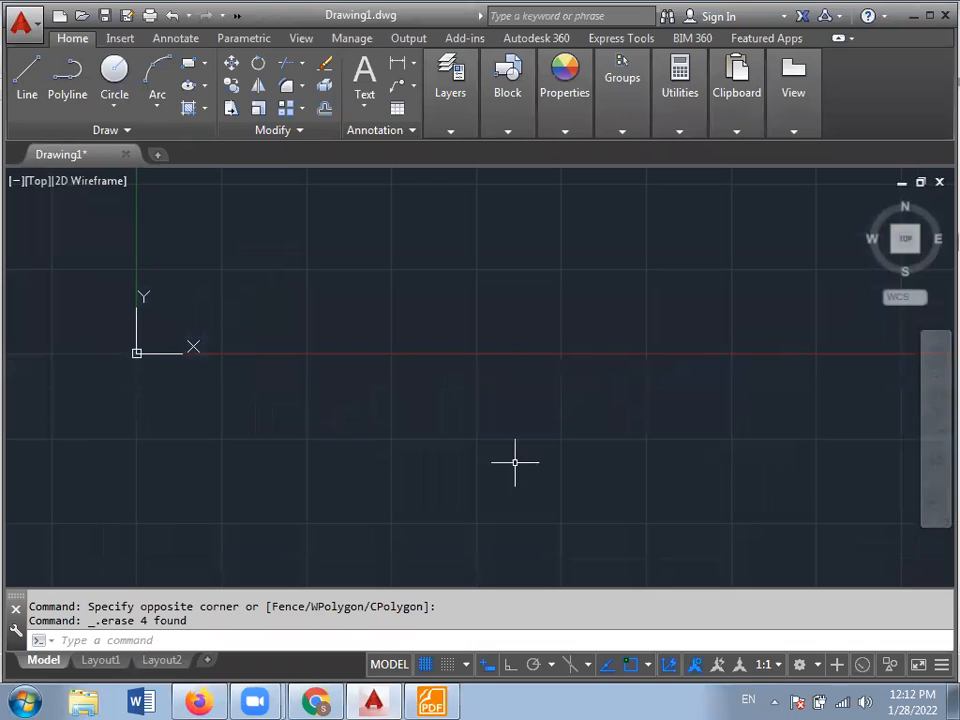
{"action": "middle_click_drag", "start_coordinate": [176, 261], "coordinate": [81, 343]}
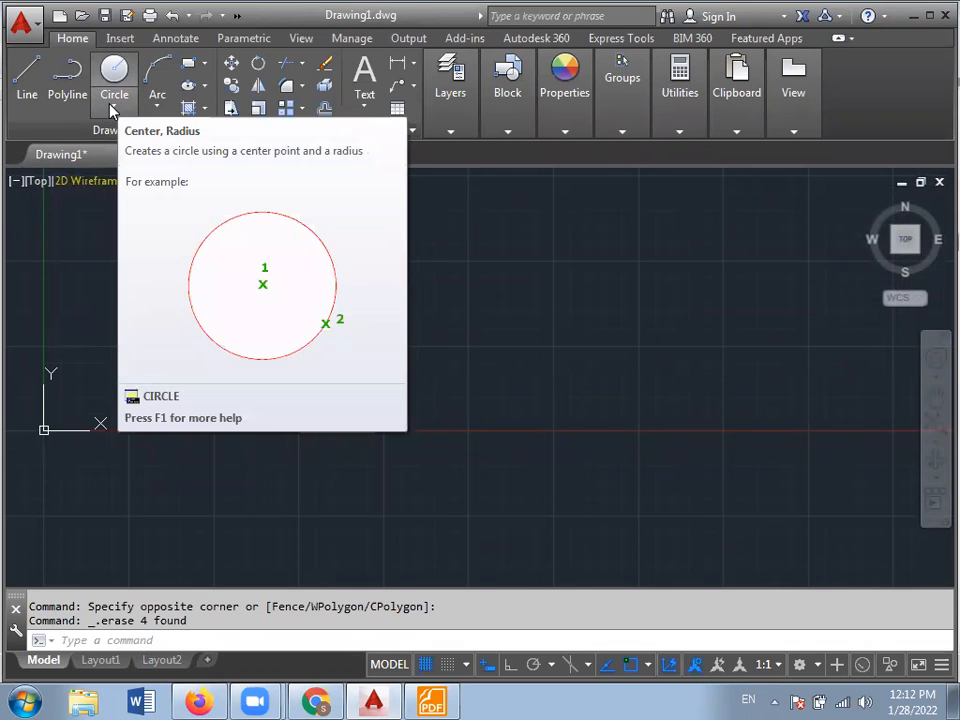
{"action": "left_click", "coordinate": [112, 108]}
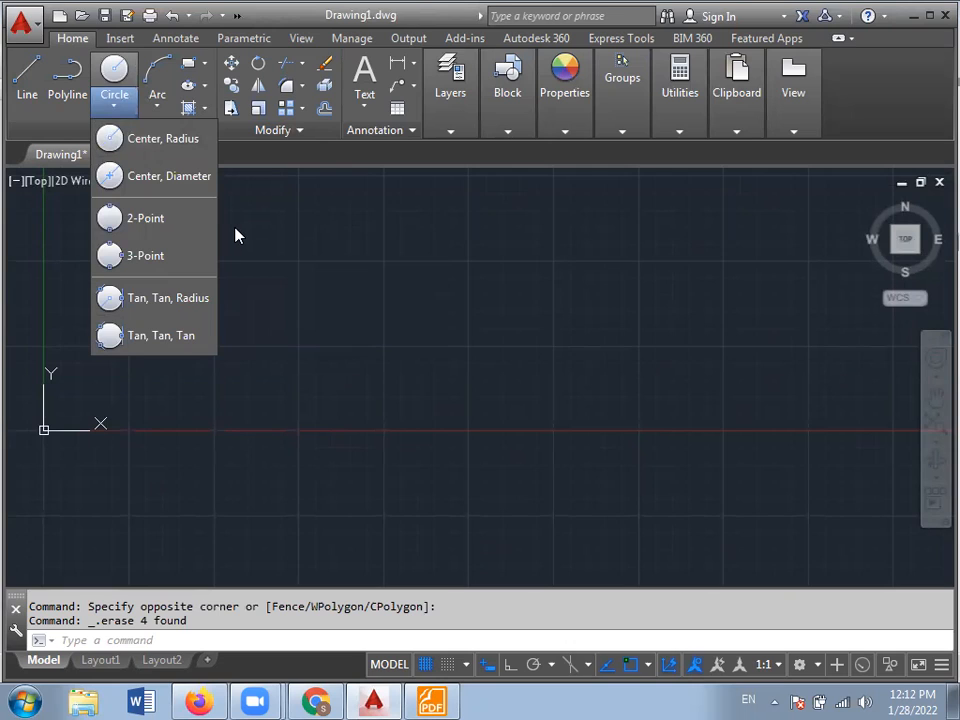
{"action": "key", "text": "Escape"}
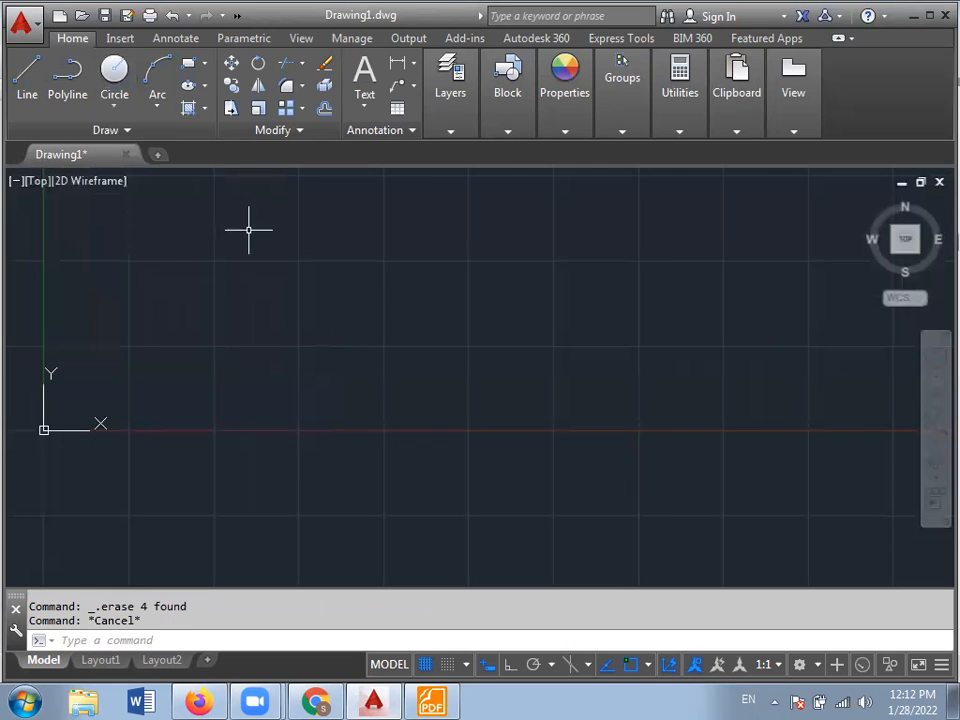
{"action": "key", "text": "Escape"}
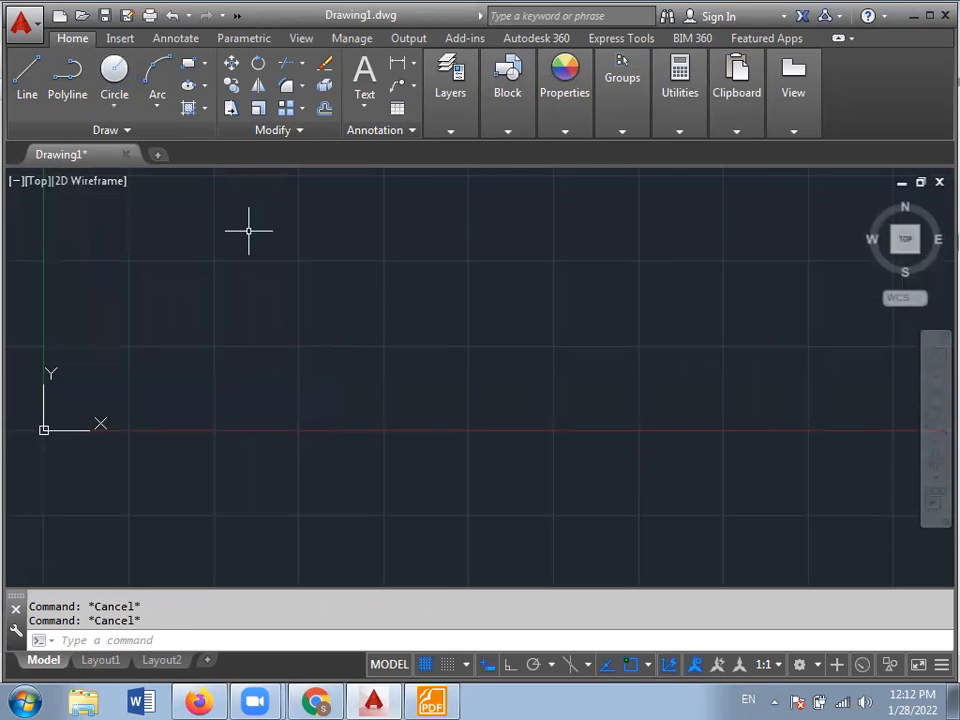
- Draw a circle of radius 10 in the empty drawing using the centre and radius method
{"action": "left_click", "coordinate": [116, 107]}
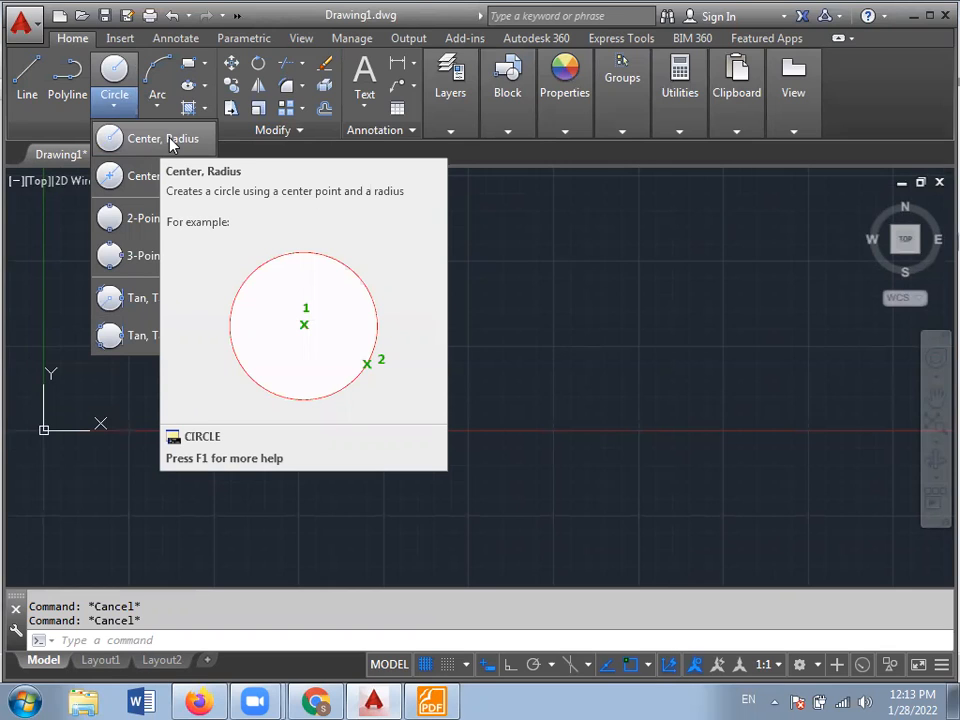
{"action": "left_click", "coordinate": [172, 141]}
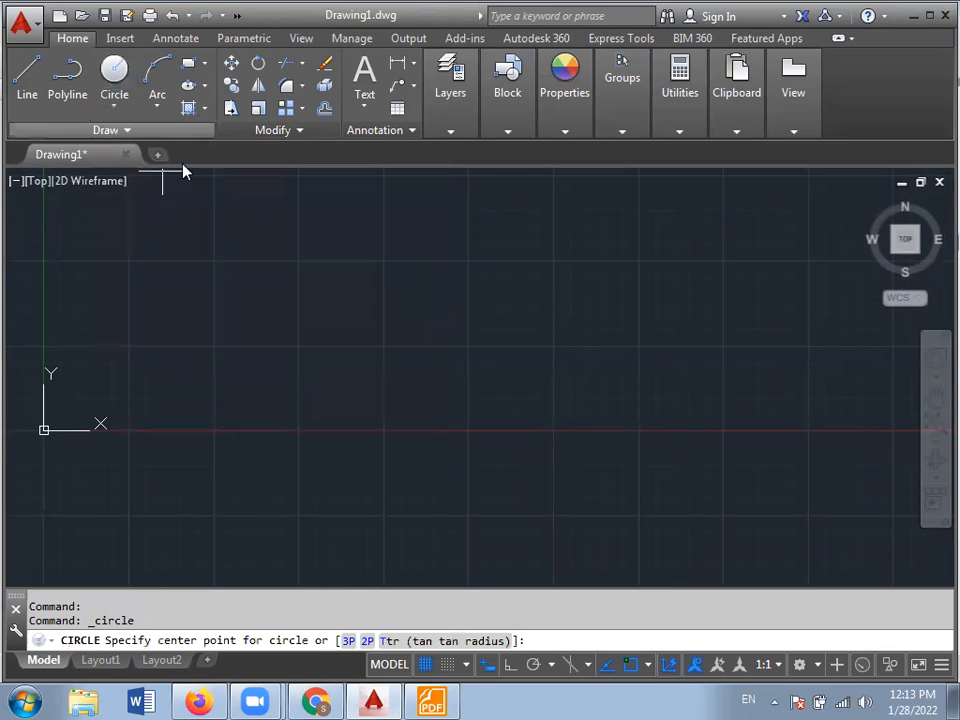
{"action": "left_click", "coordinate": [259, 342]}
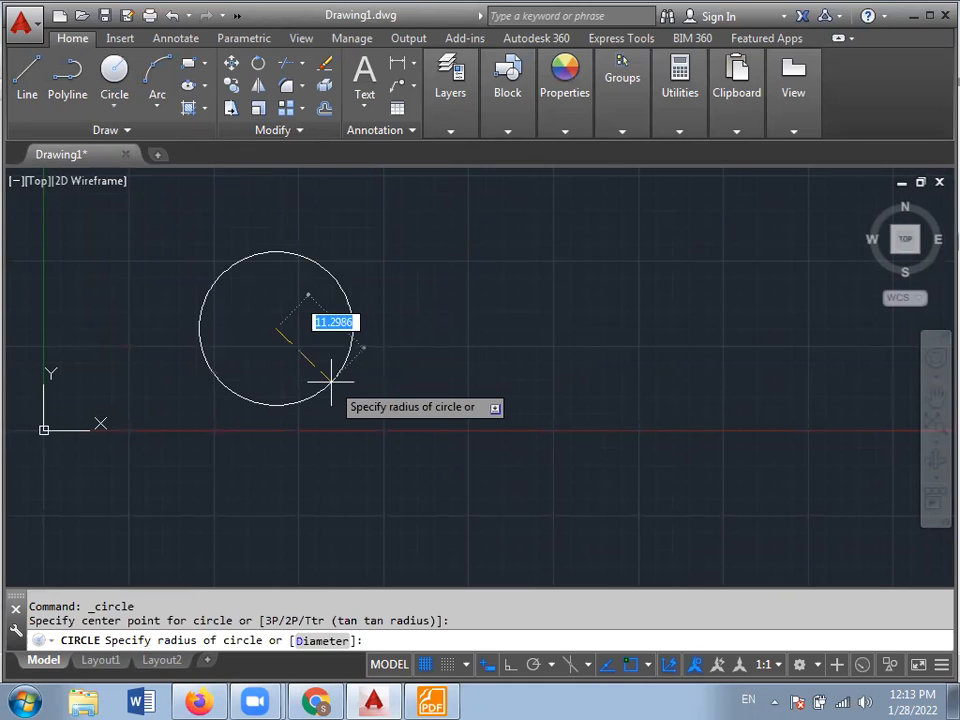
{"action": "type", "text": "10"}
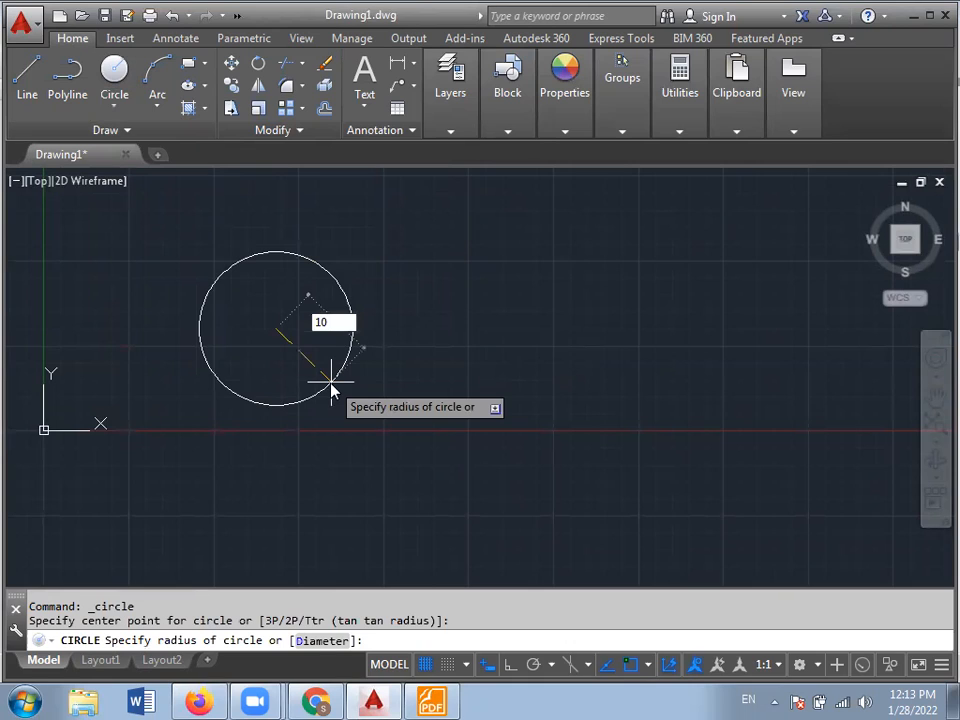
{"action": "key", "text": "Return"}
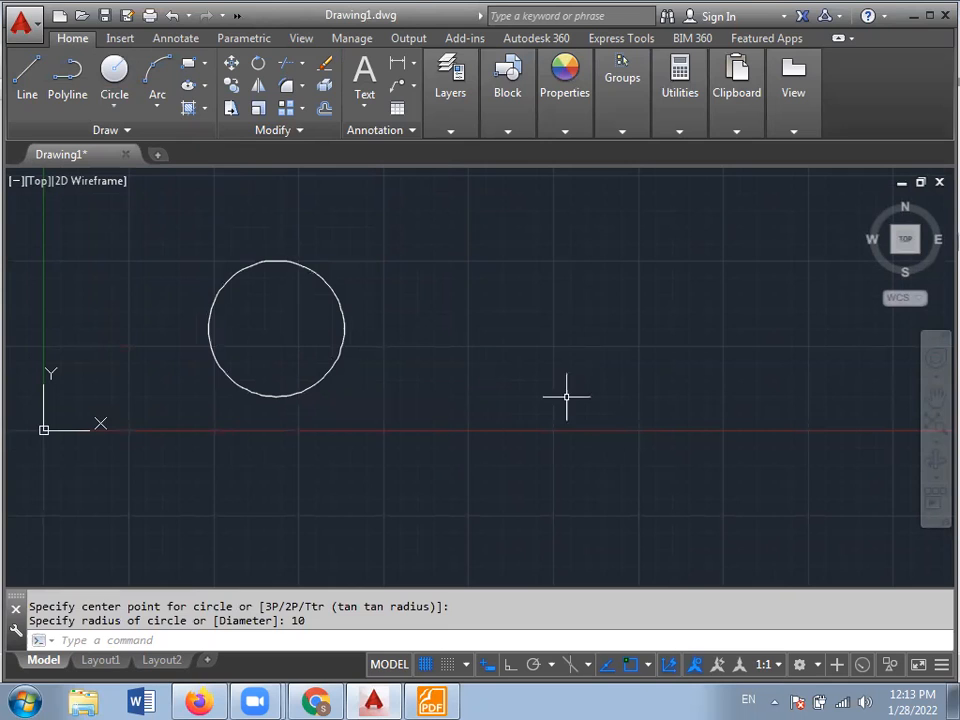
- Draw a second circle of radius 15 to the right of the first using the centre and radius method
{"action": "left_click", "coordinate": [115, 108]}
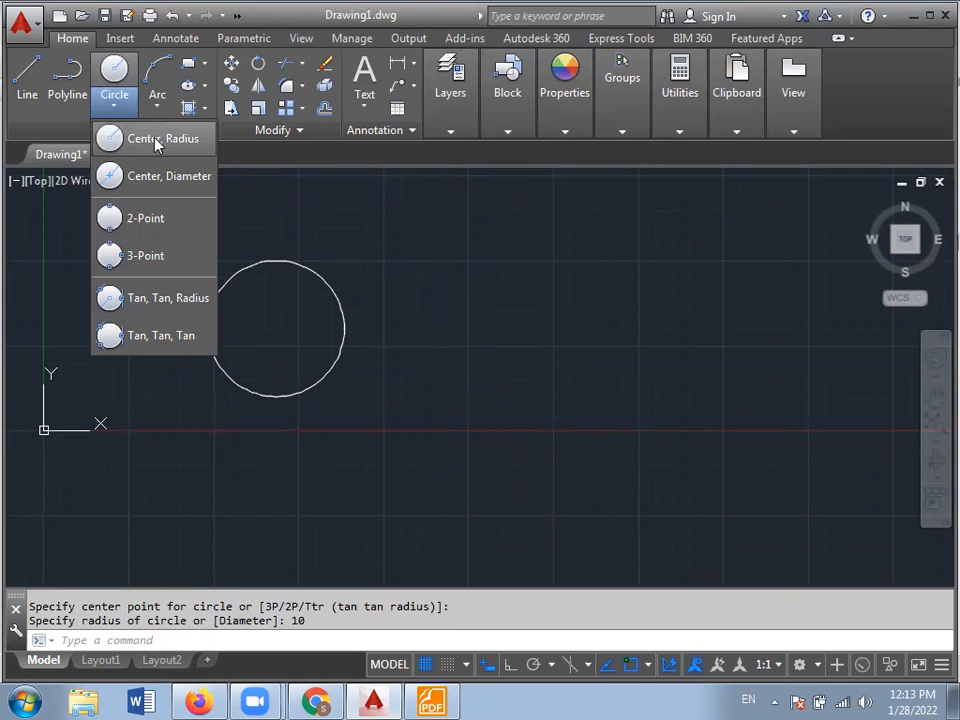
{"action": "left_click", "coordinate": [125, 141]}
{"action": "left_click", "coordinate": [483, 321]}
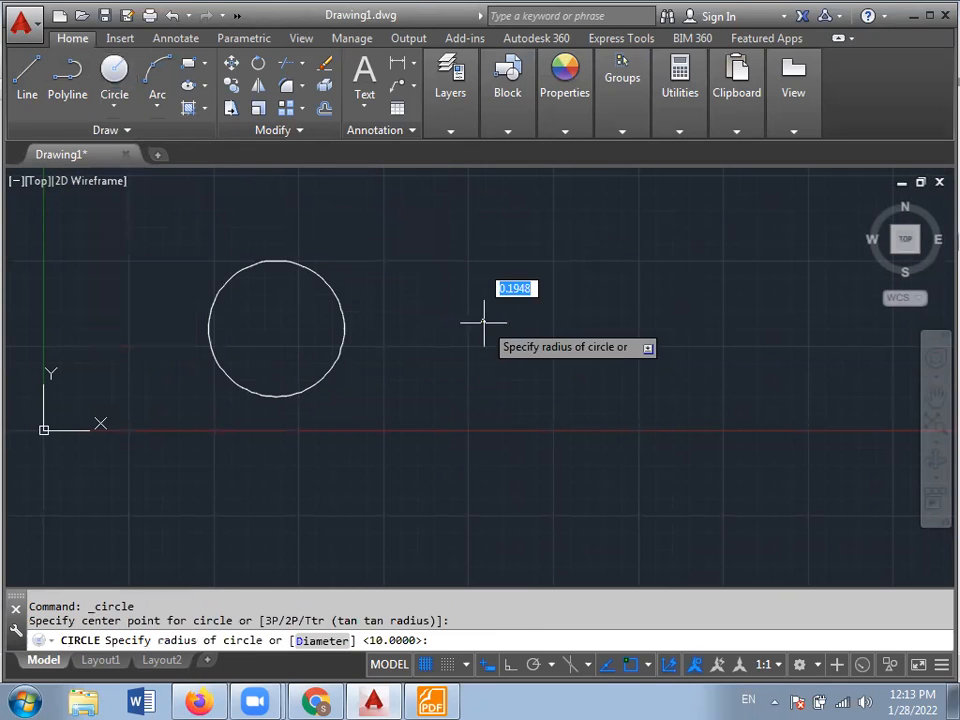
{"action": "type", "text": "1"}
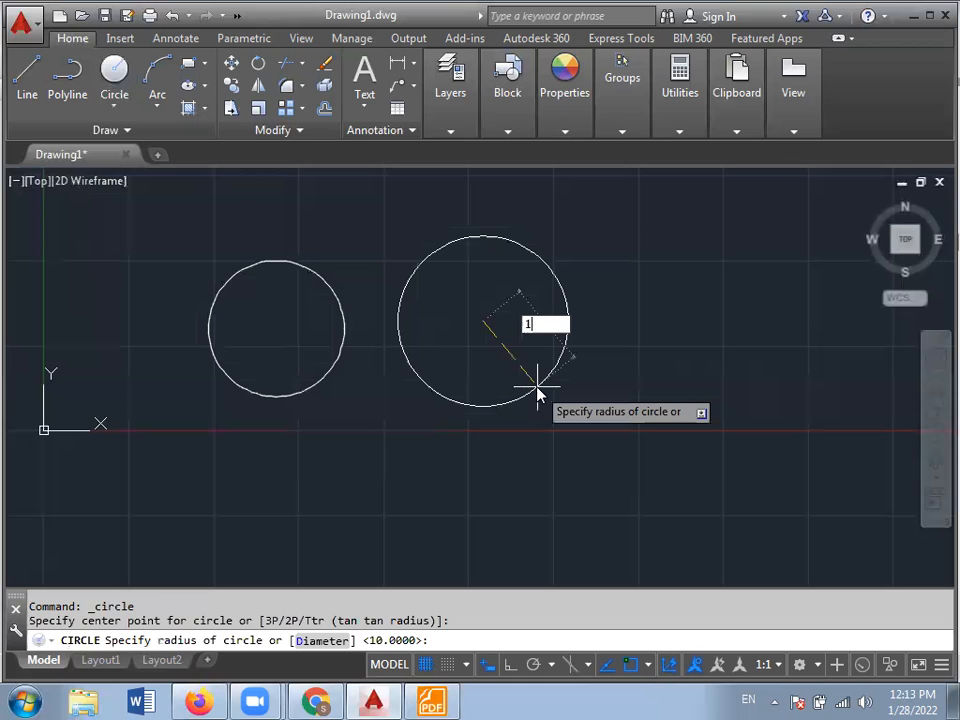
{"action": "type", "text": "5"}
{"action": "key", "text": "Return"}
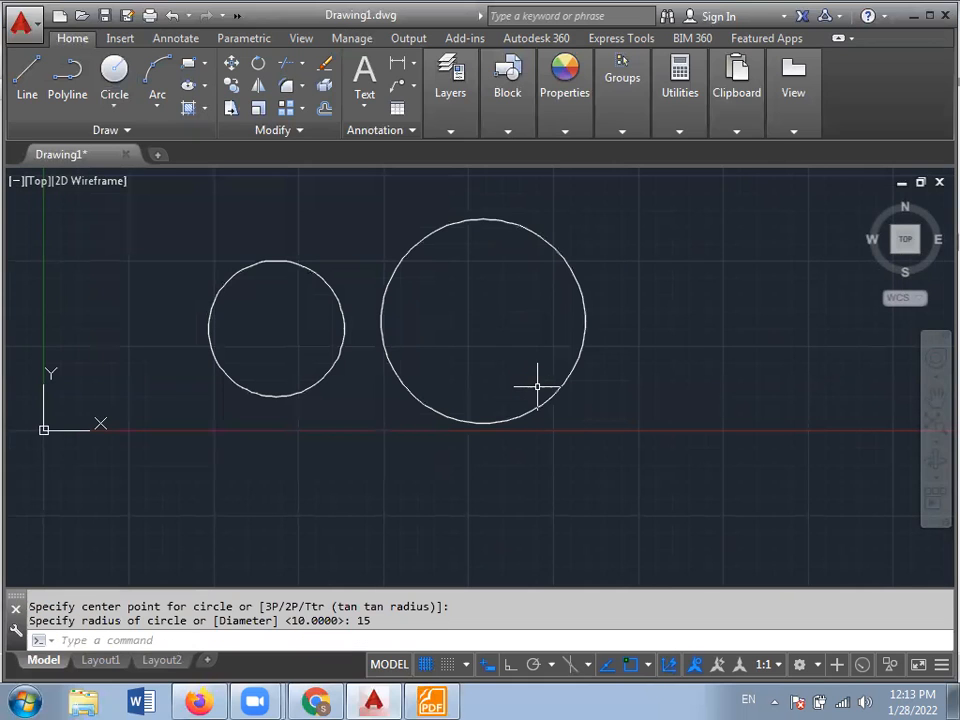
- Add a radius dimension to the larger circle, with its text placed inside the circle
{"action": "middle_click_drag", "start_coordinate": [619, 407], "coordinate": [452, 452]}
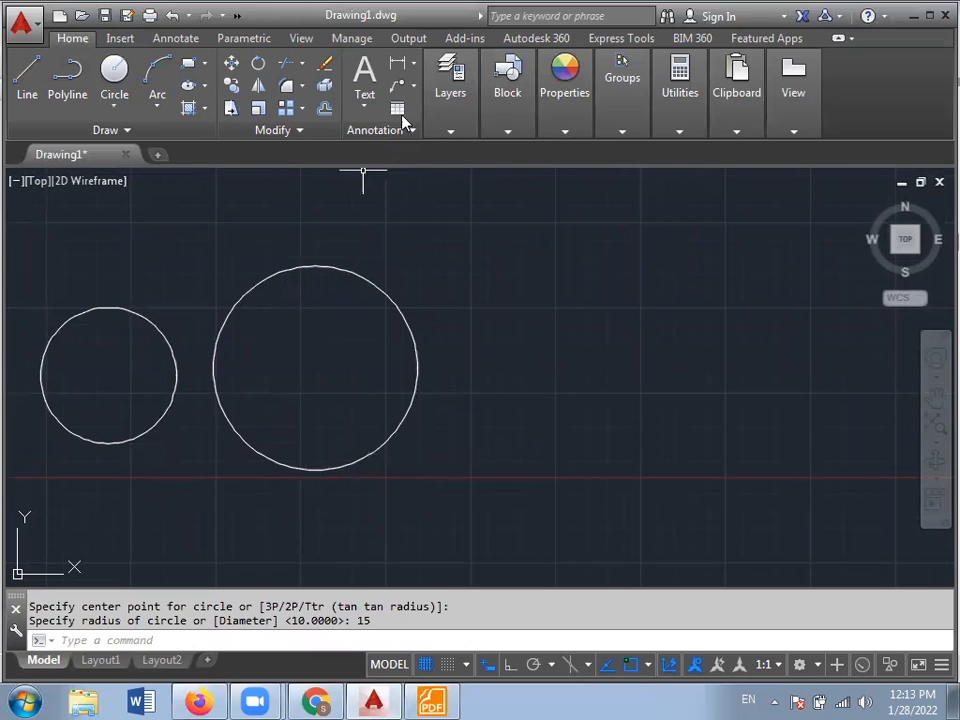
{"action": "left_click", "coordinate": [414, 66]}
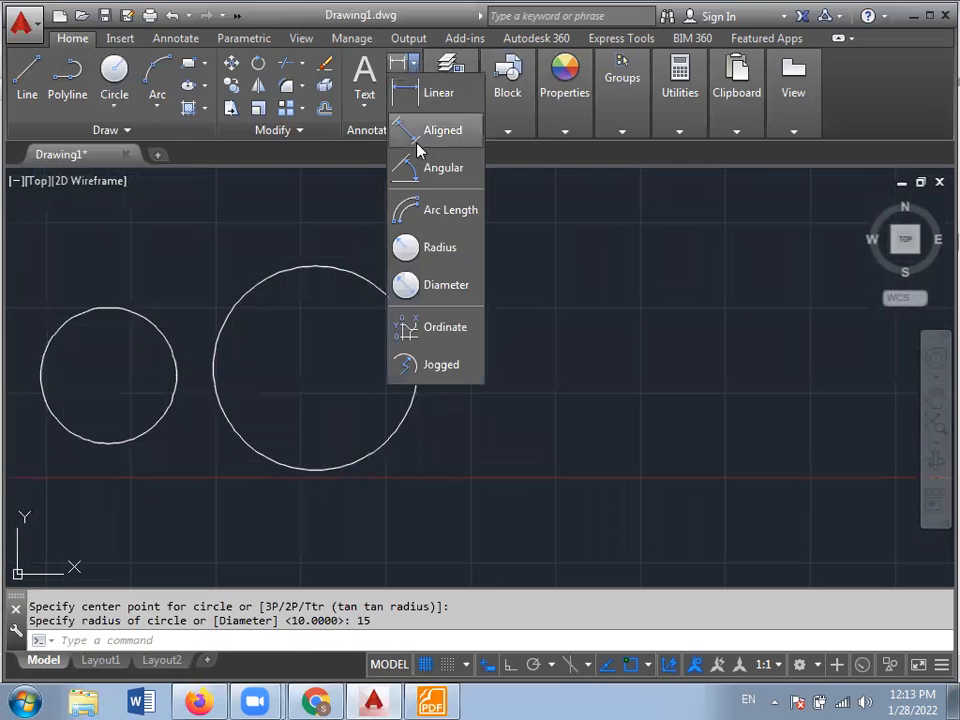
{"action": "left_click", "coordinate": [440, 247]}
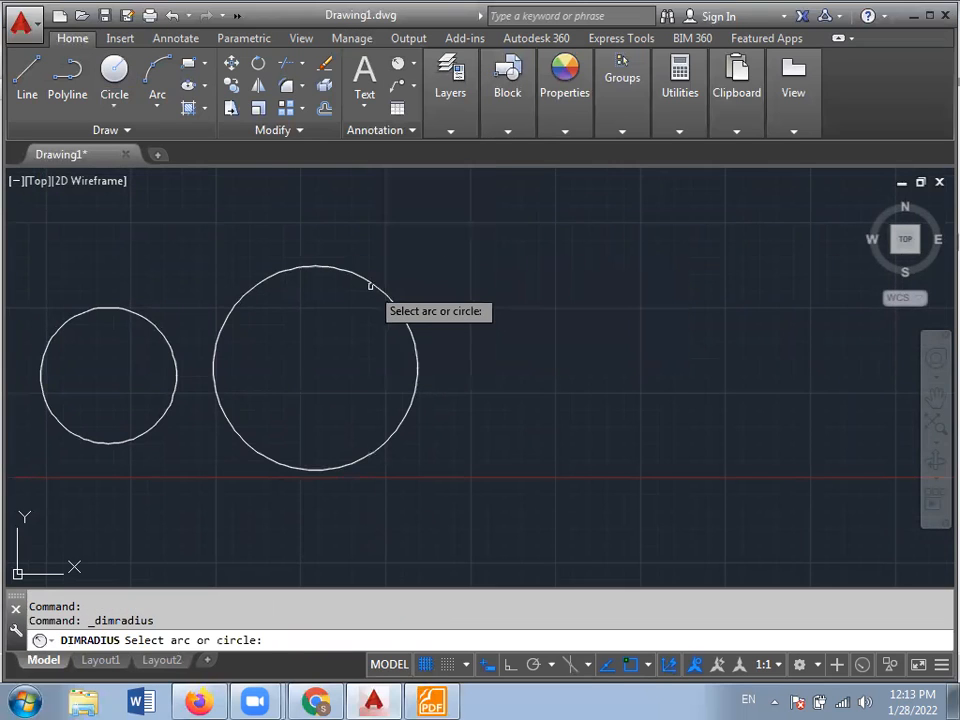
{"action": "left_click", "coordinate": [370, 281]}
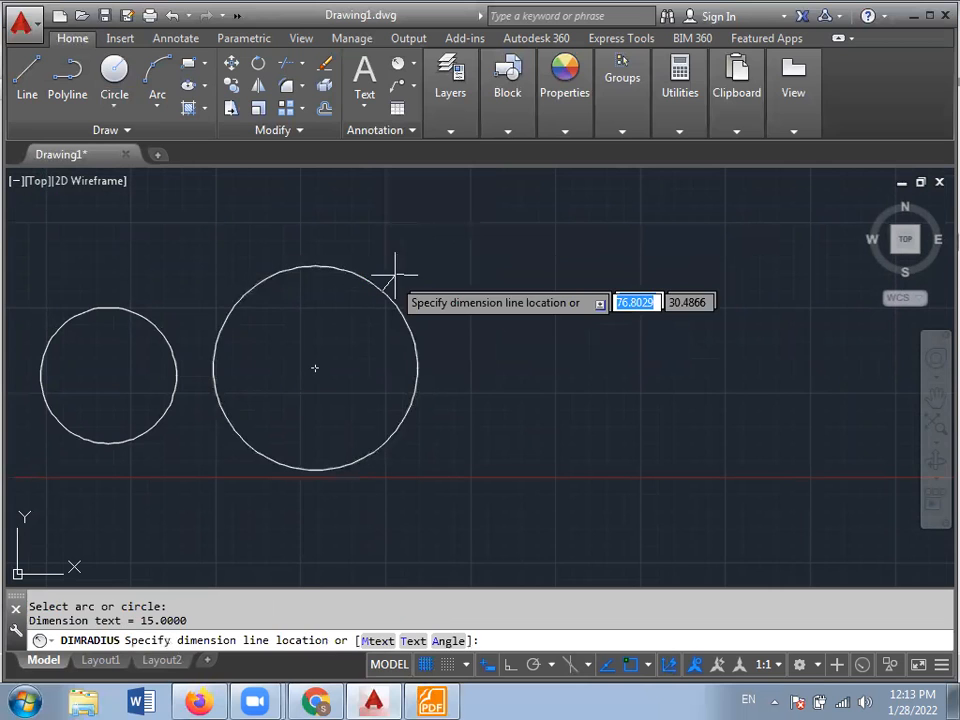
{"action": "scroll", "coordinate": [345, 340], "scroll_direction": "up", "scroll_amount": 5}
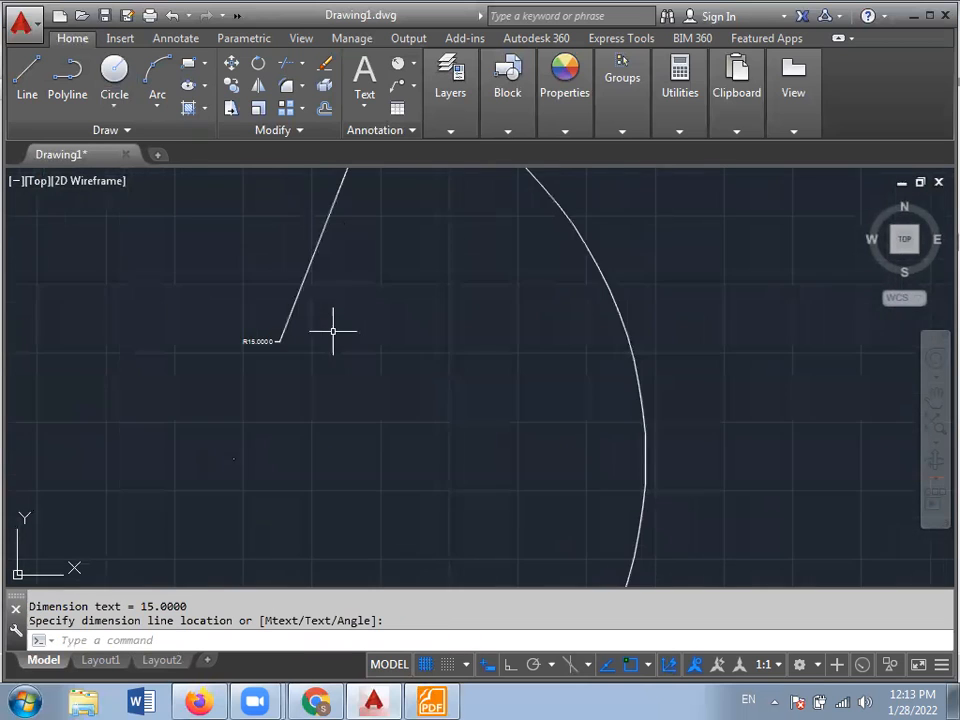
{"action": "scroll", "coordinate": [339, 356], "scroll_direction": "down", "scroll_amount": 3}
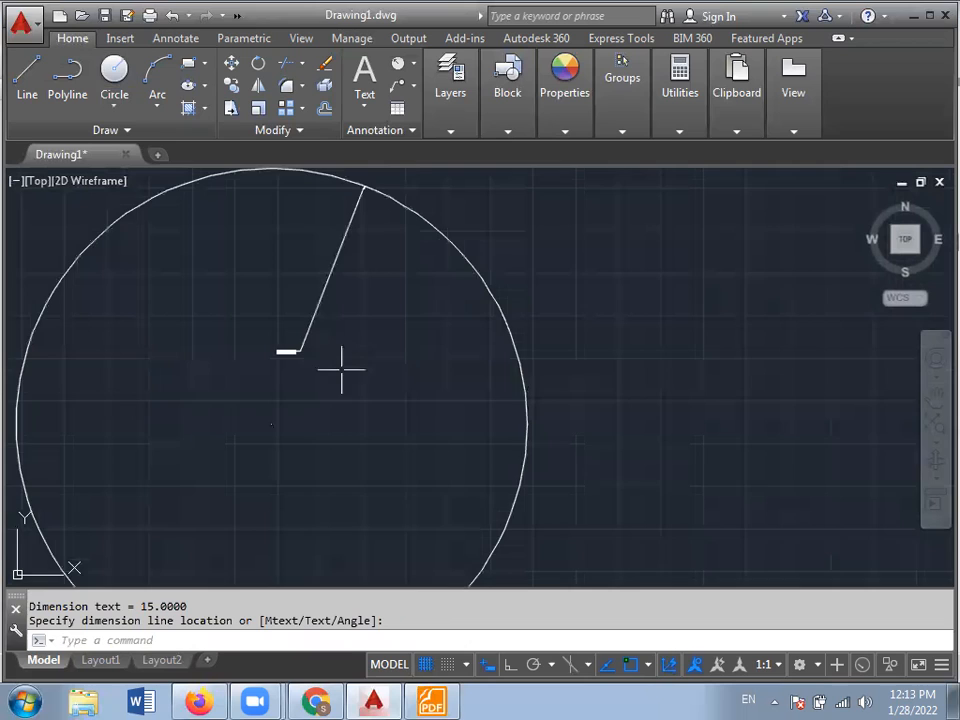
{"action": "scroll", "coordinate": [418, 381], "scroll_direction": "down", "scroll_amount": 4}
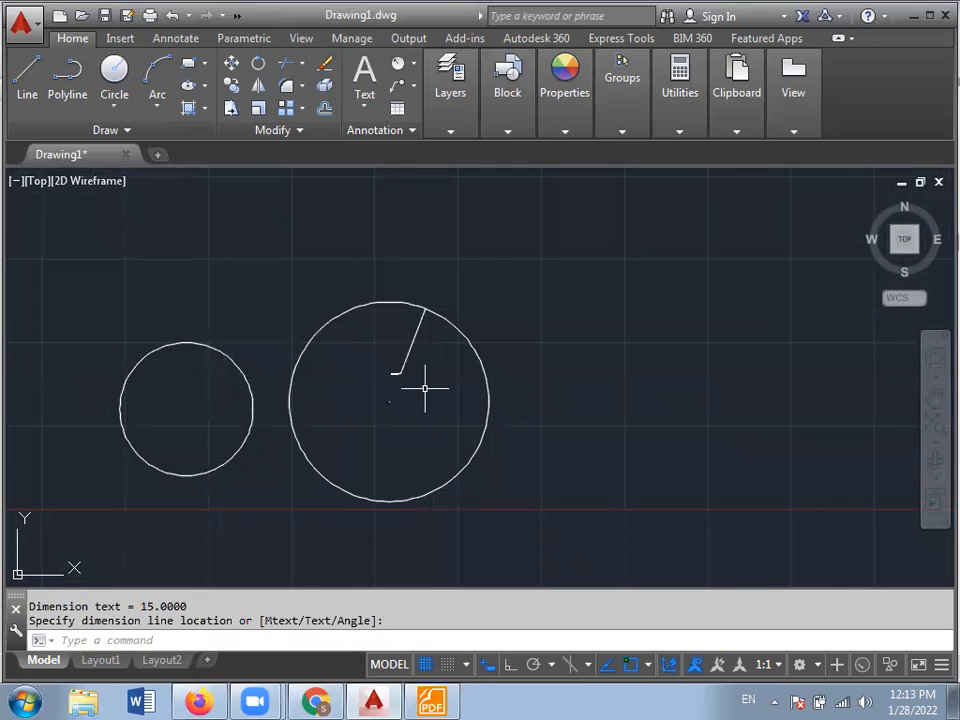
- Modify the Standard dimension style to an overall scale of 10 and set it as the current style
{"action": "type", "text": "DIM"}
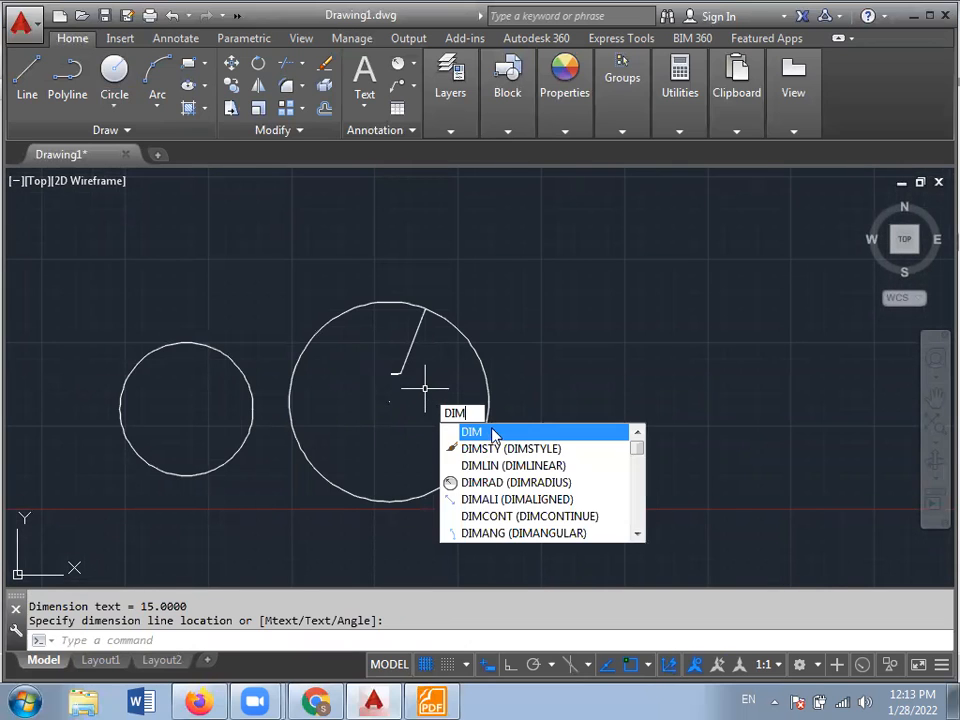
{"action": "left_click", "coordinate": [502, 452]}
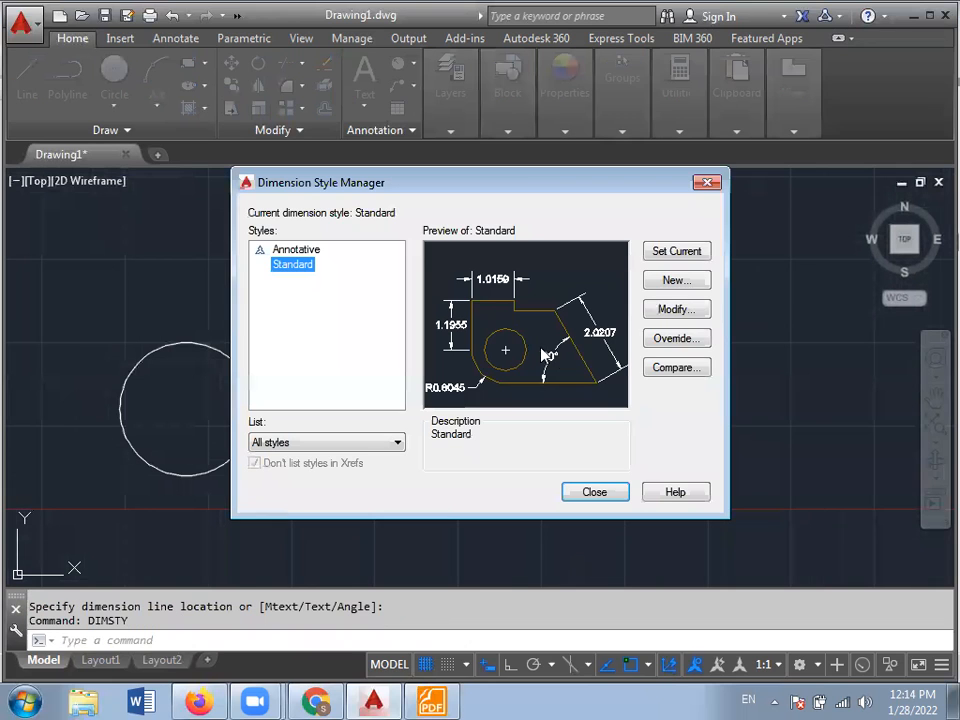
{"action": "left_click", "coordinate": [676, 310]}
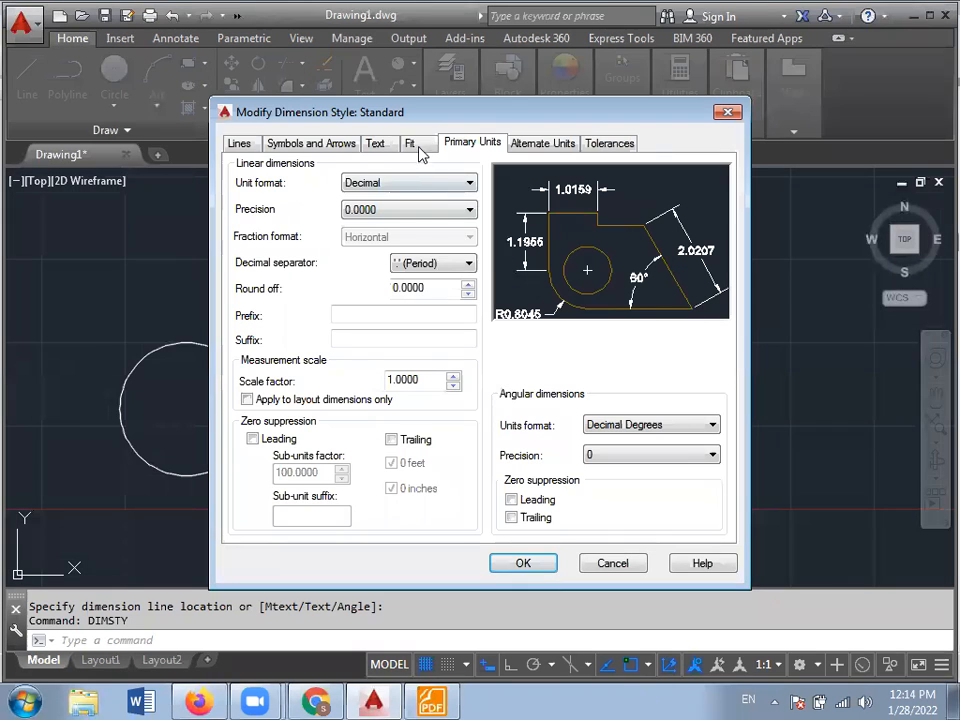
{"action": "left_click", "coordinate": [419, 147]}
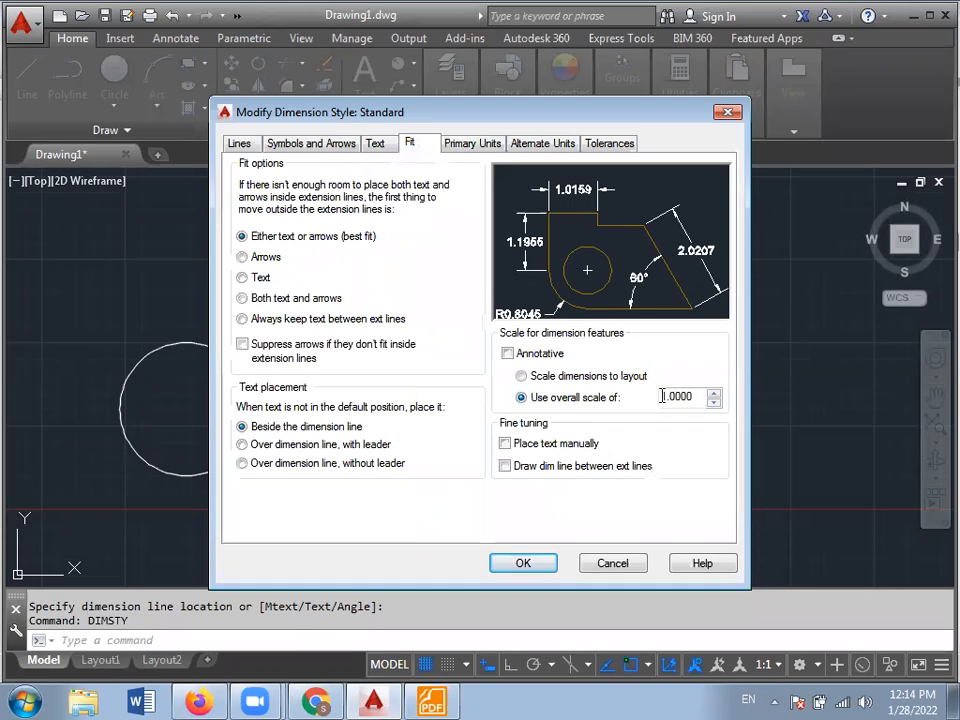
{"action": "left_click_drag", "start_coordinate": [705, 397], "coordinate": [583, 400]}
{"action": "type", "text": "10"}
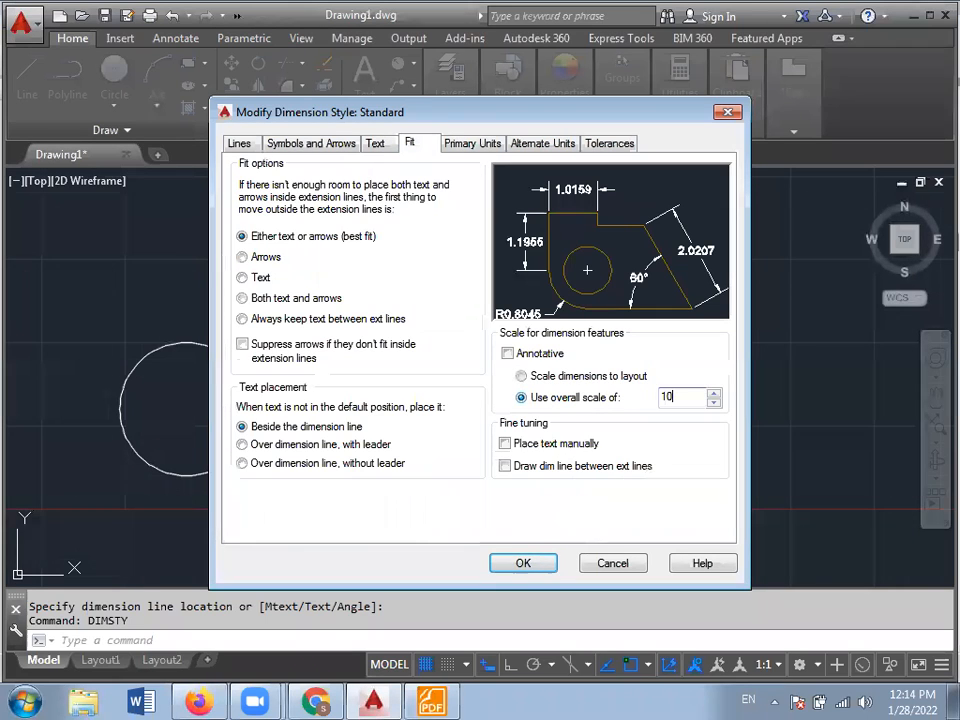
{"action": "left_click", "coordinate": [529, 564]}
{"action": "left_click", "coordinate": [675, 252]}
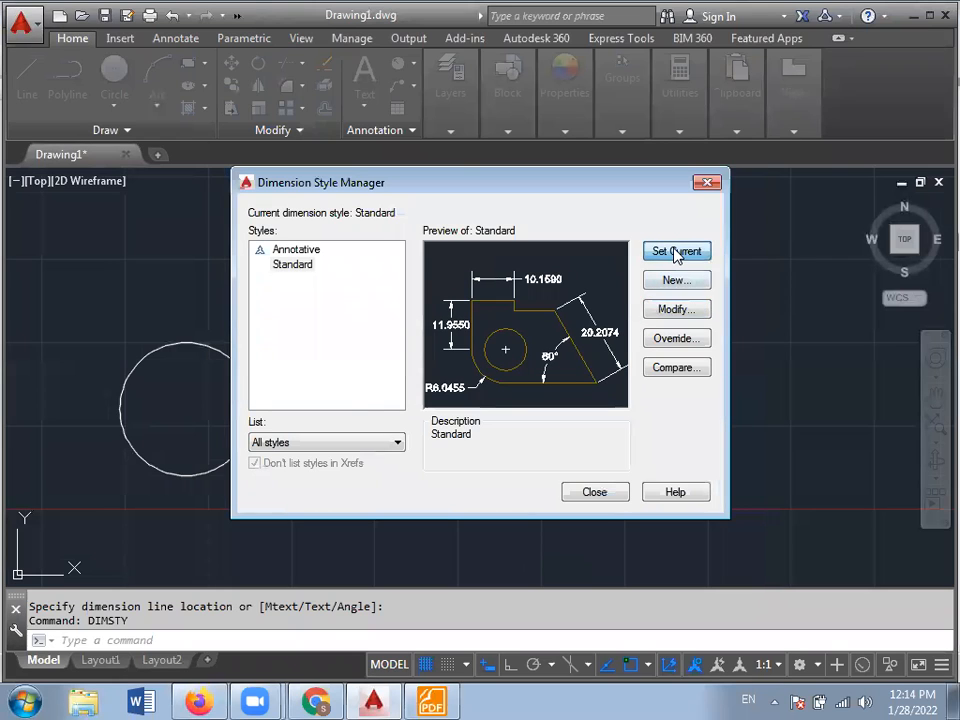
{"action": "left_click", "coordinate": [600, 492]}
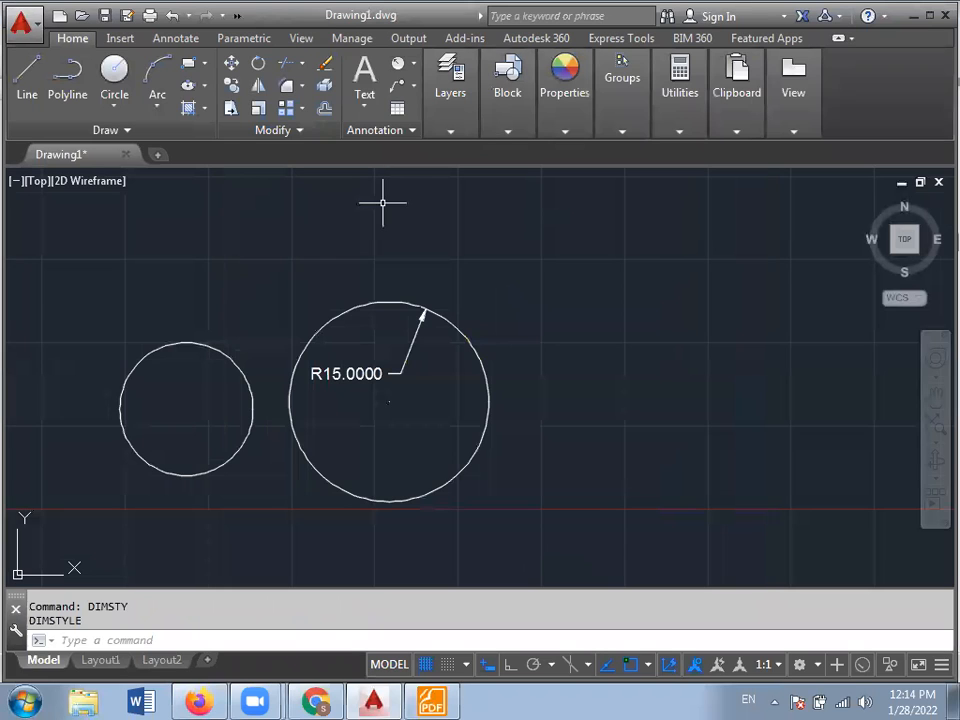
- Add a diameter dimension to the smaller circle, with its text placed above the circle
{"action": "left_click", "coordinate": [413, 63]}
{"action": "left_click", "coordinate": [438, 286]}
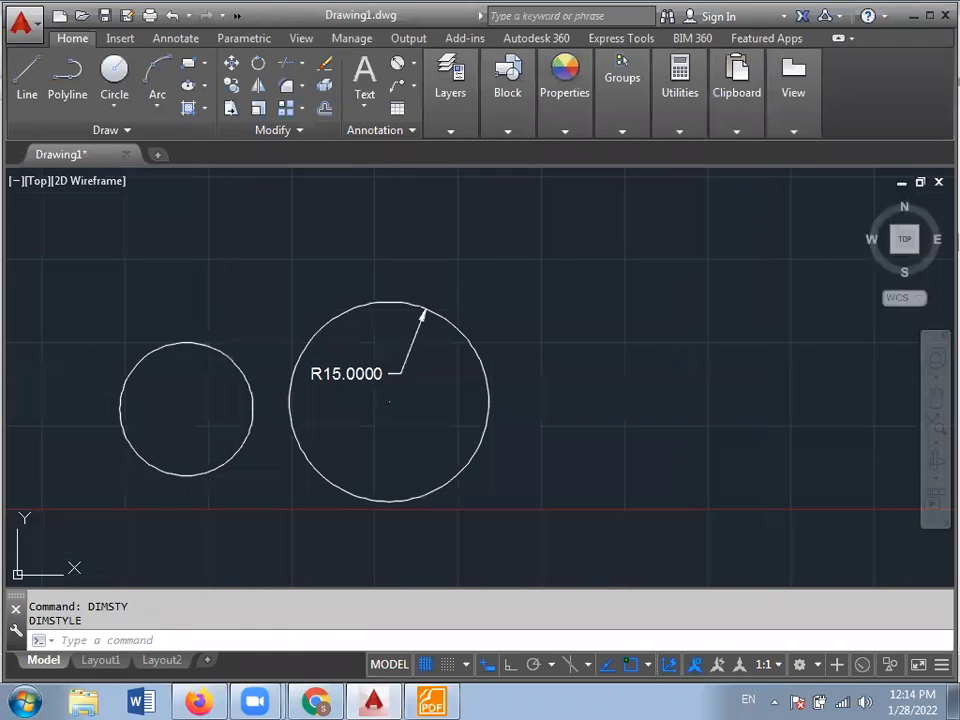
{"action": "left_click", "coordinate": [204, 344]}
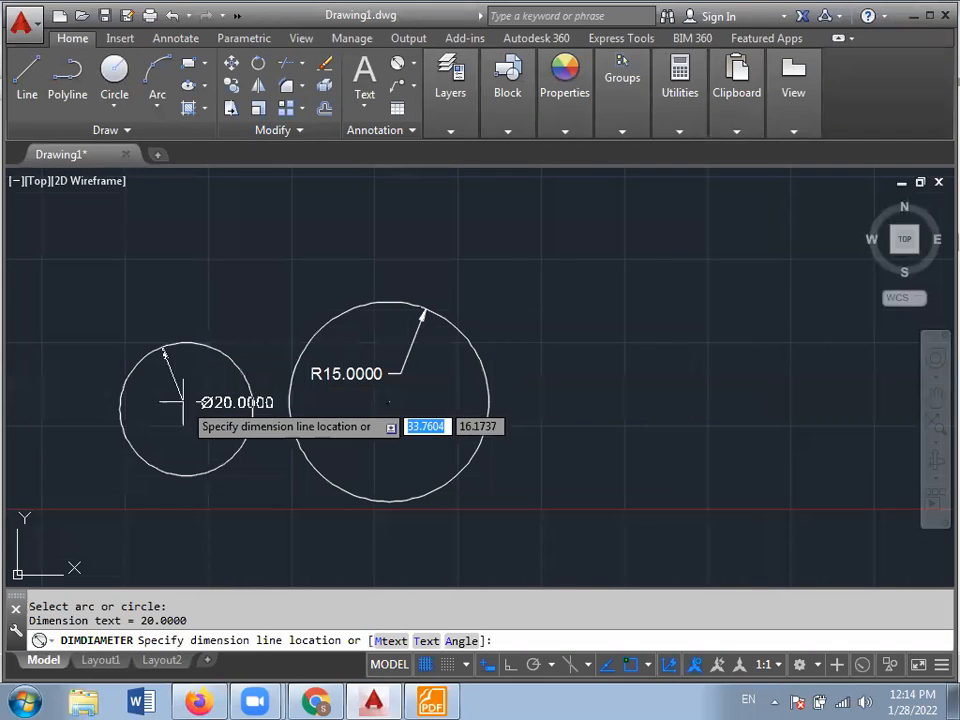
{"action": "left_click", "coordinate": [205, 294]}
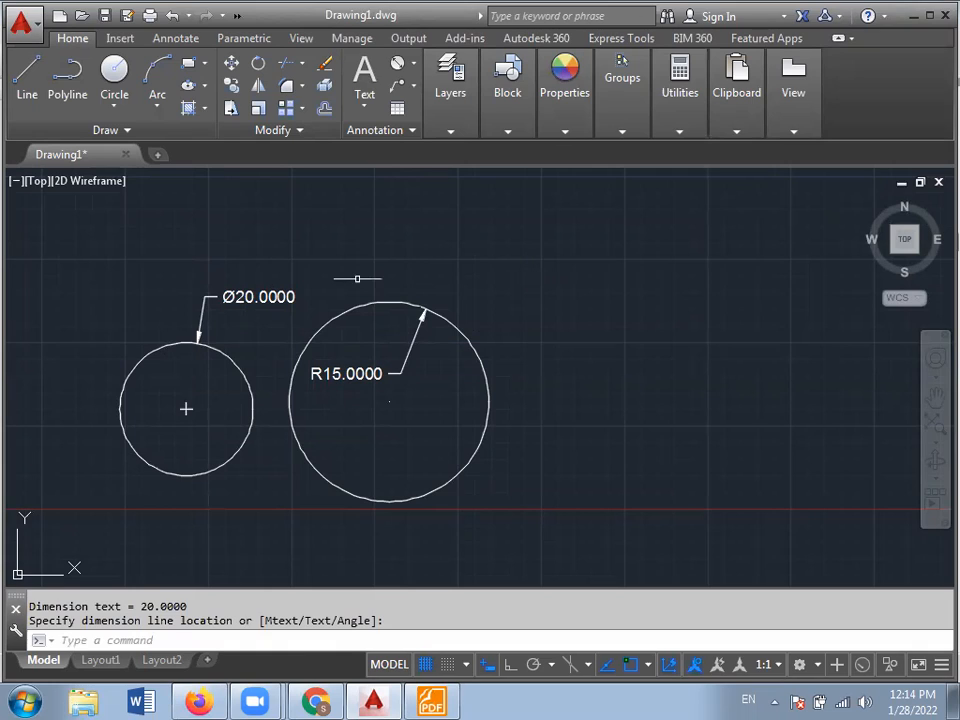
- Draw a third circle of diameter 10 to the right of the other two using the centre and diameter method
{"action": "left_click", "coordinate": [114, 98]}
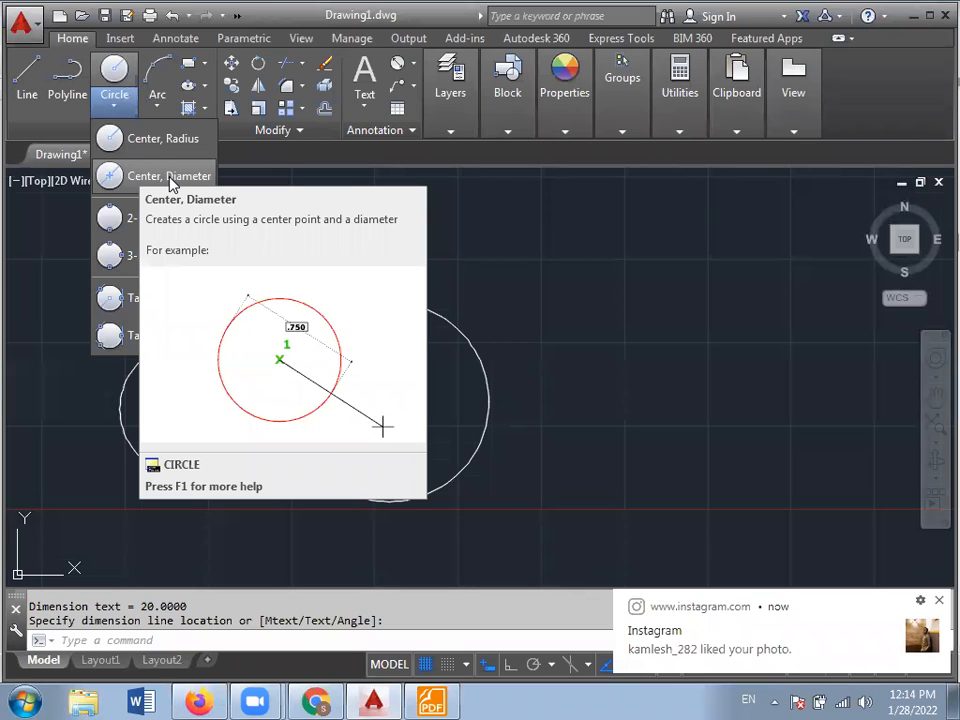
{"action": "left_click", "coordinate": [170, 180]}
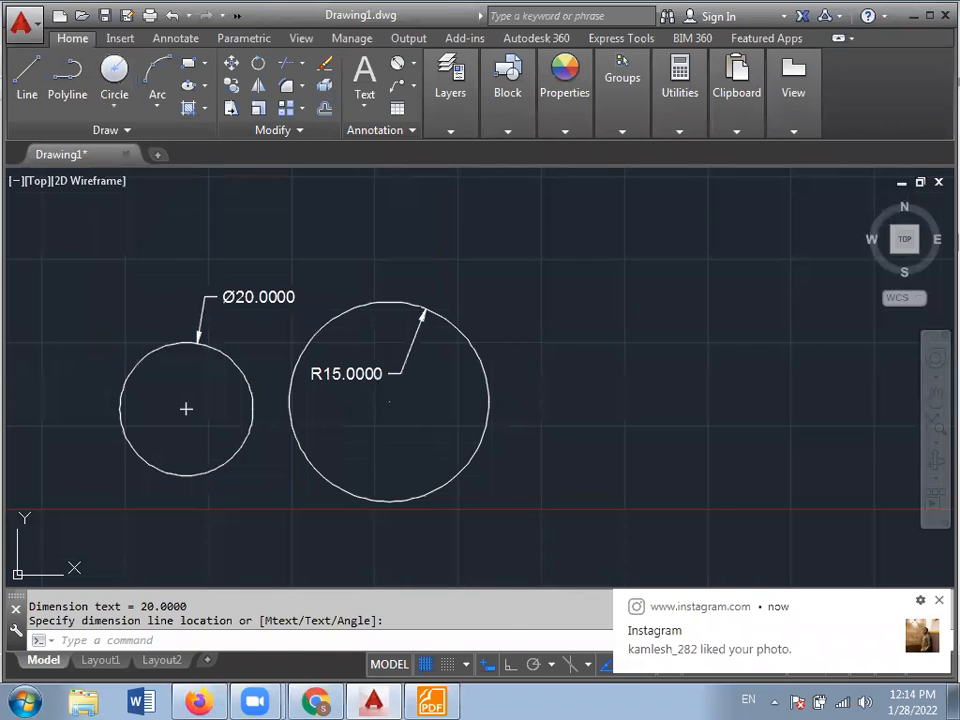
{"action": "middle_click_drag", "start_coordinate": [463, 373], "coordinate": [400, 383]}
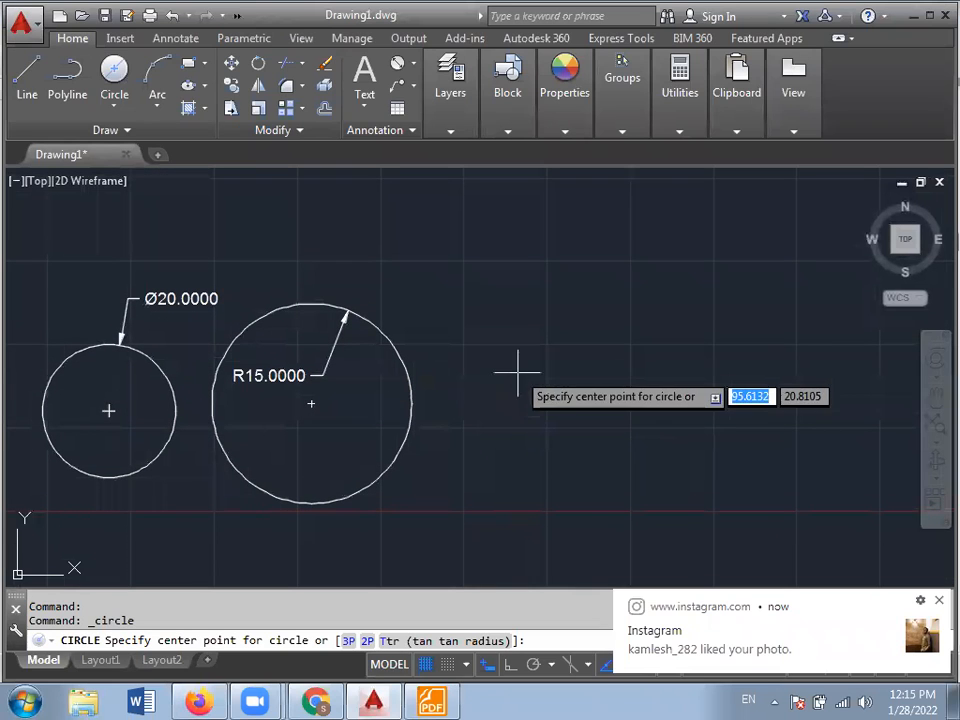
{"action": "left_click", "coordinate": [564, 366]}
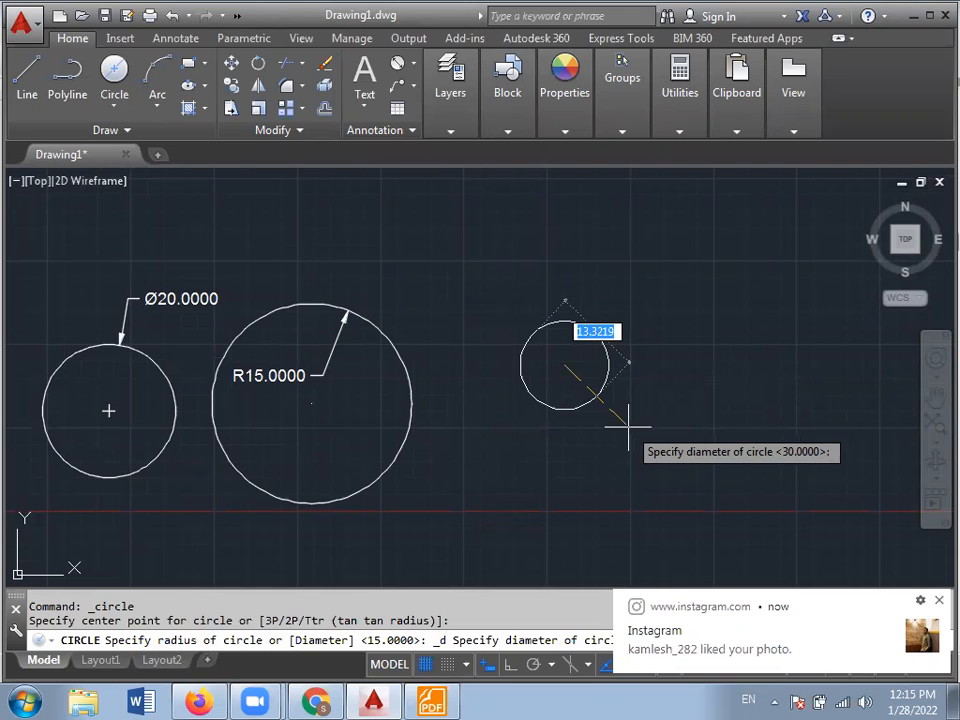
{"action": "type", "text": "10"}
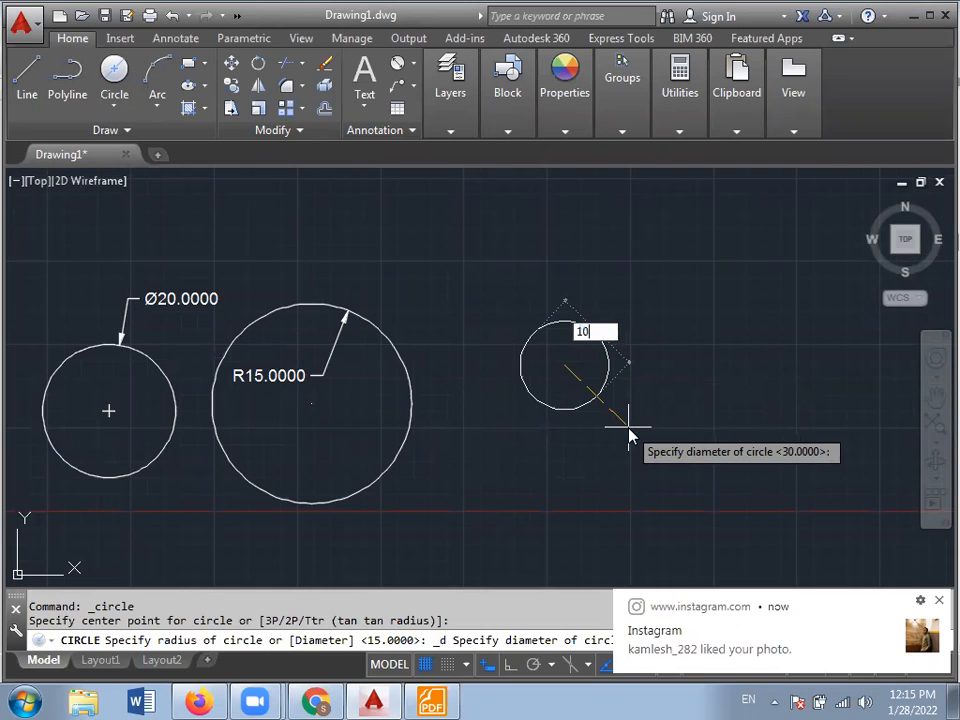
{"action": "key", "text": "Return"}
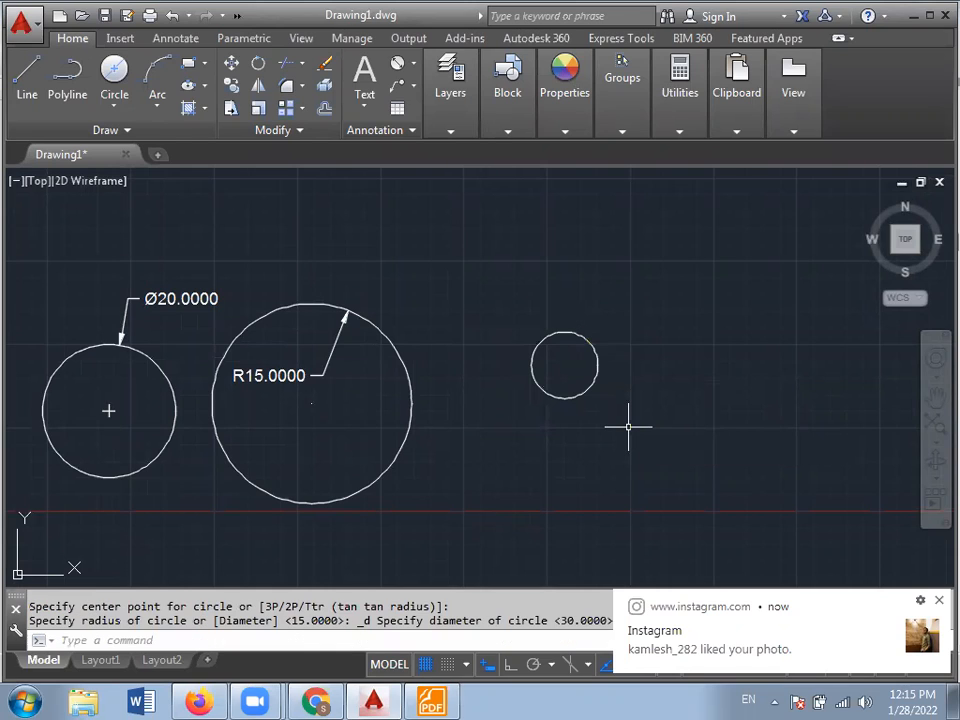
- Add a radius dimension to the third circle, with its text placed outside to the upper left
{"action": "left_click", "coordinate": [418, 66]}
{"action": "left_click", "coordinate": [430, 248]}
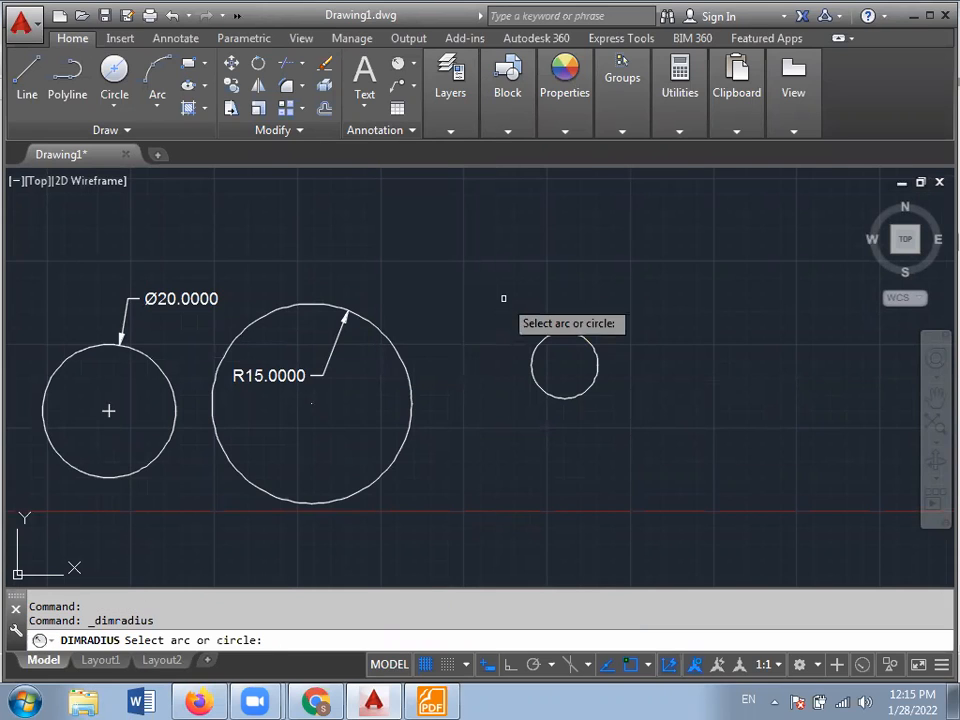
{"action": "left_click", "coordinate": [541, 343]}
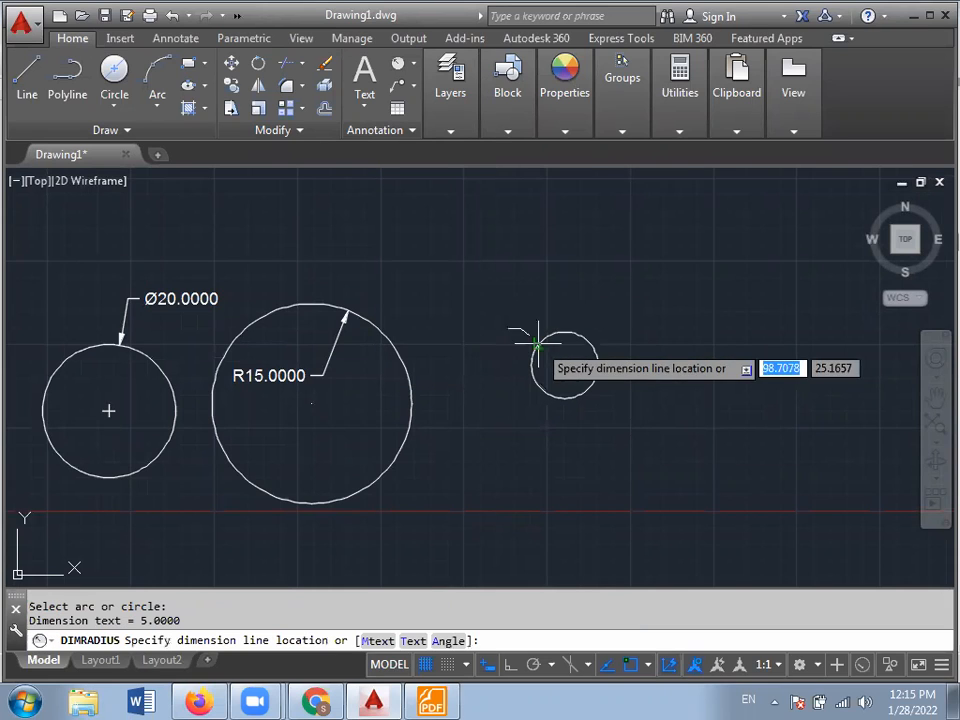
{"action": "left_click", "coordinate": [478, 293]}
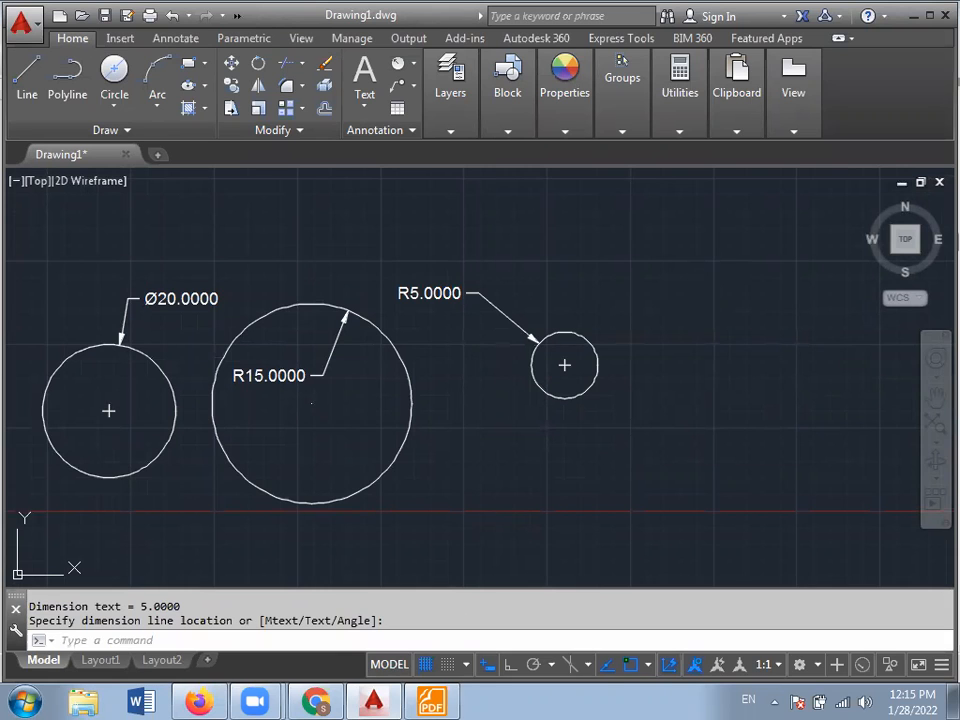
- Draw a circle of about 20.4 radius below the existing circles using the two-point method
{"action": "scroll", "coordinate": [594, 429], "scroll_direction": "down", "scroll_amount": 2}
{"action": "middle_click_drag", "start_coordinate": [541, 412], "coordinate": [611, 259]}
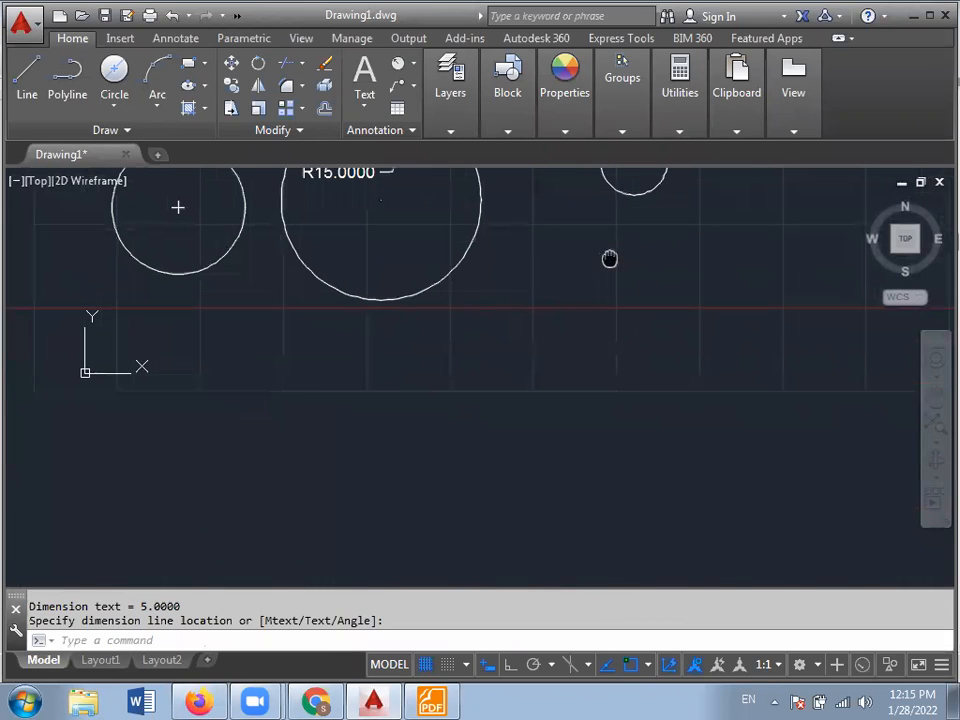
{"action": "left_click", "coordinate": [117, 101]}
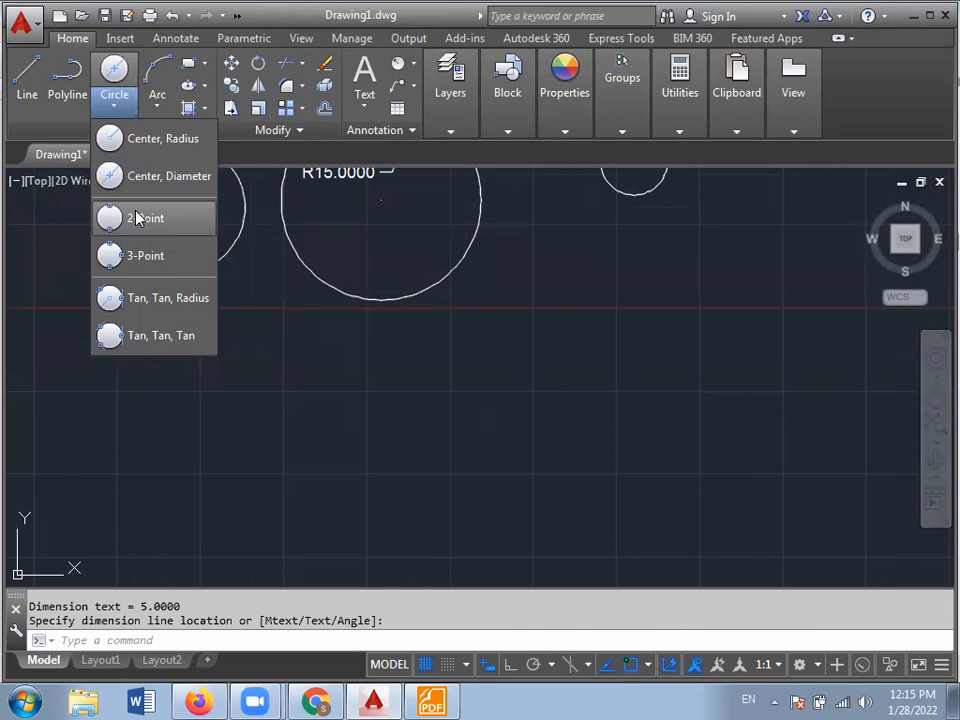
{"action": "left_click", "coordinate": [136, 218]}
{"action": "middle_click_drag", "start_coordinate": [270, 469], "coordinate": [251, 399]}
{"action": "left_click", "coordinate": [178, 450]}
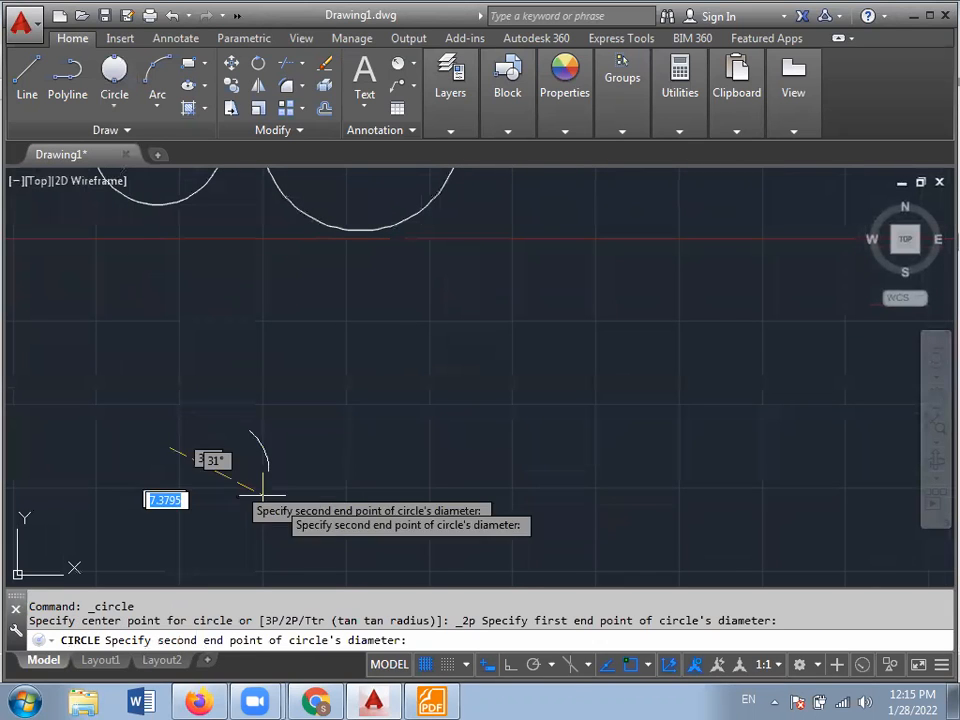
{"action": "left_click", "coordinate": [440, 434]}
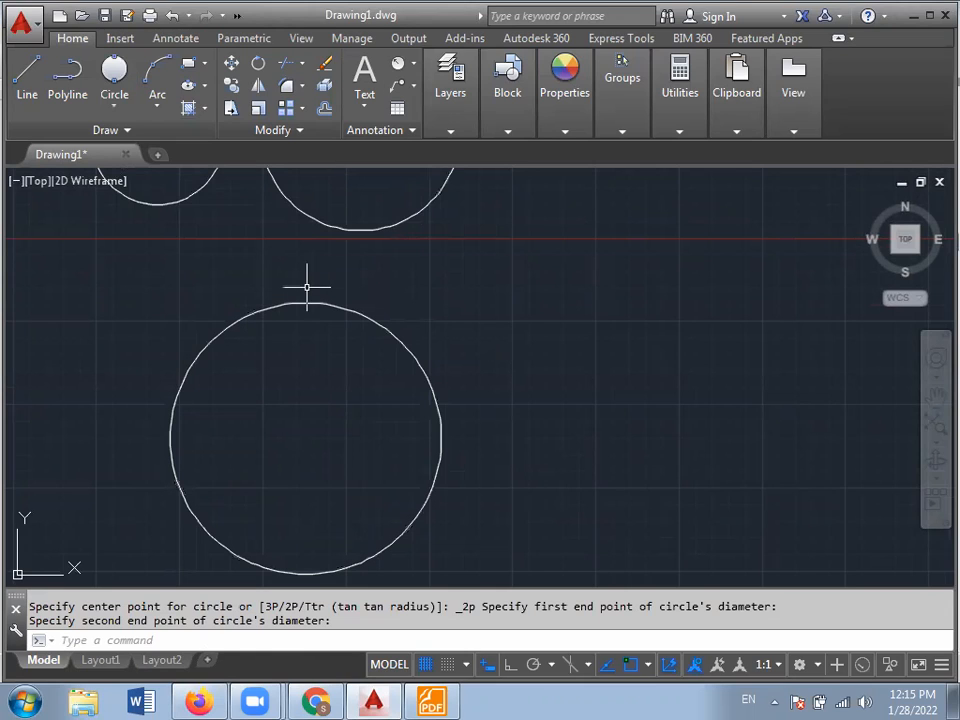
- Add a radius dimension to the new two-point circle, with its text placed outside to the upper right
{"action": "left_click", "coordinate": [412, 63]}
{"action": "left_click", "coordinate": [420, 255]}
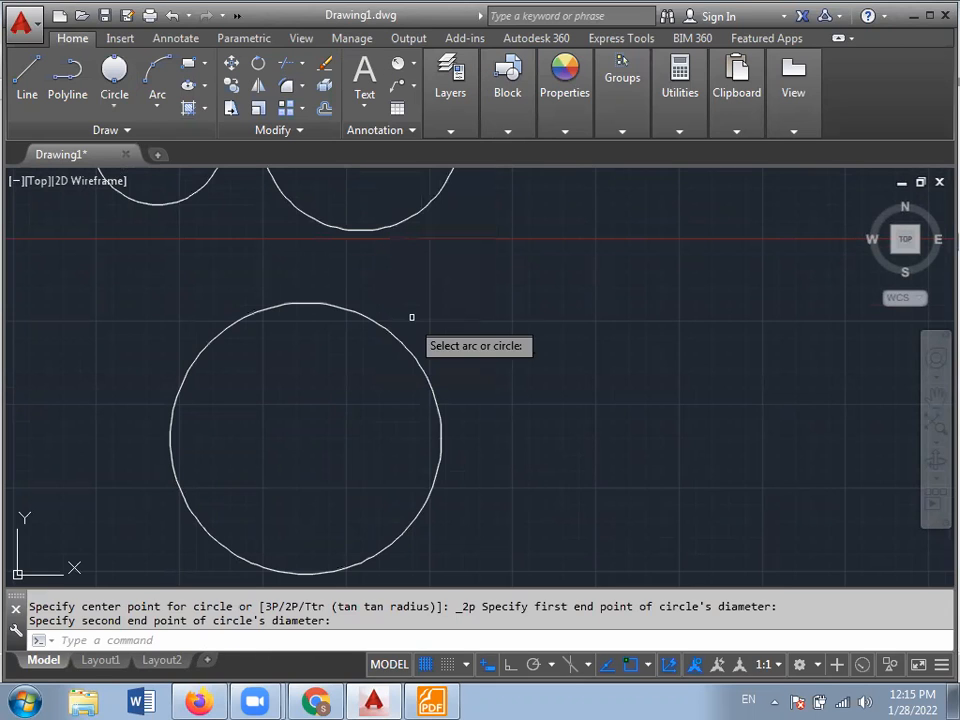
{"action": "left_click", "coordinate": [392, 332]}
{"action": "left_click", "coordinate": [396, 281]}
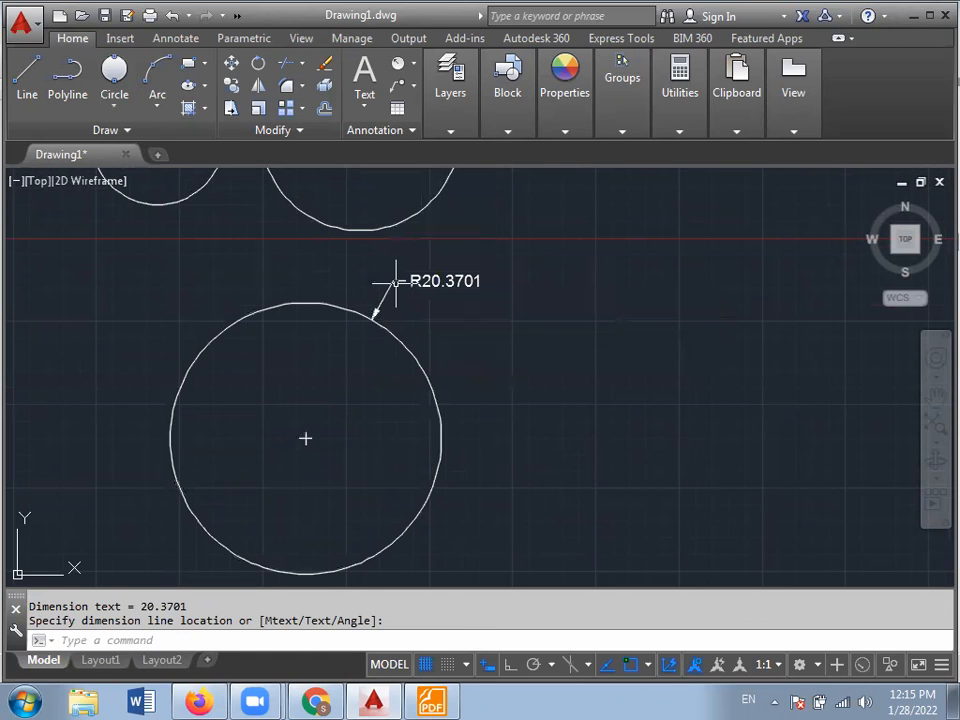
- Draw a horizontal line 5 units long to the right of the large two-point circle, with Ortho mode on
{"action": "middle_click_drag", "start_coordinate": [553, 414], "coordinate": [500, 411]}
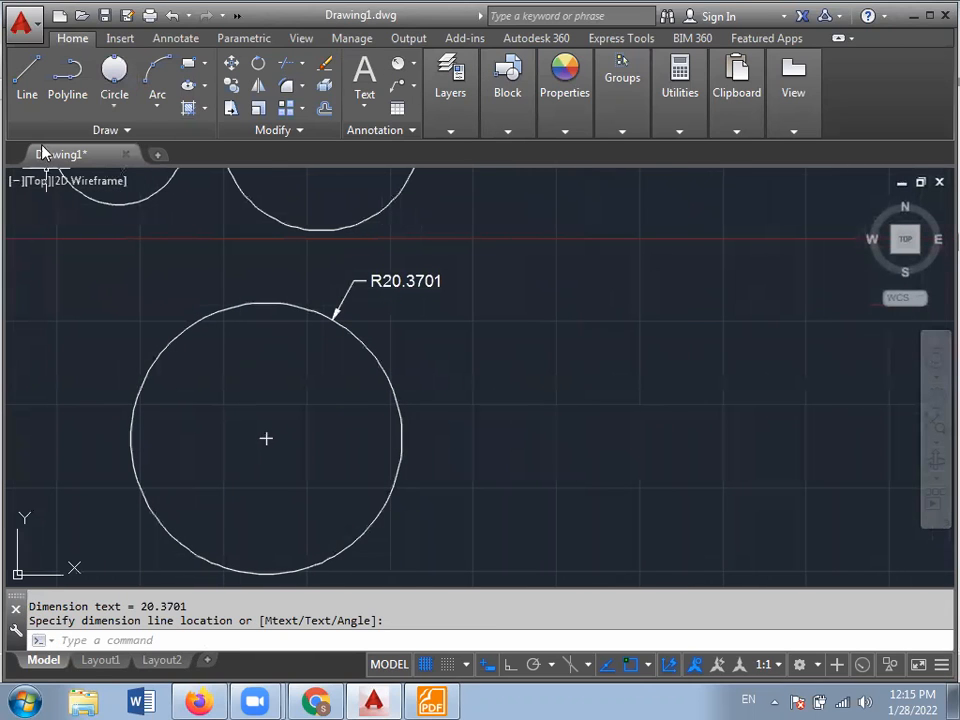
{"action": "left_click", "coordinate": [27, 88]}
{"action": "left_click", "coordinate": [488, 364]}
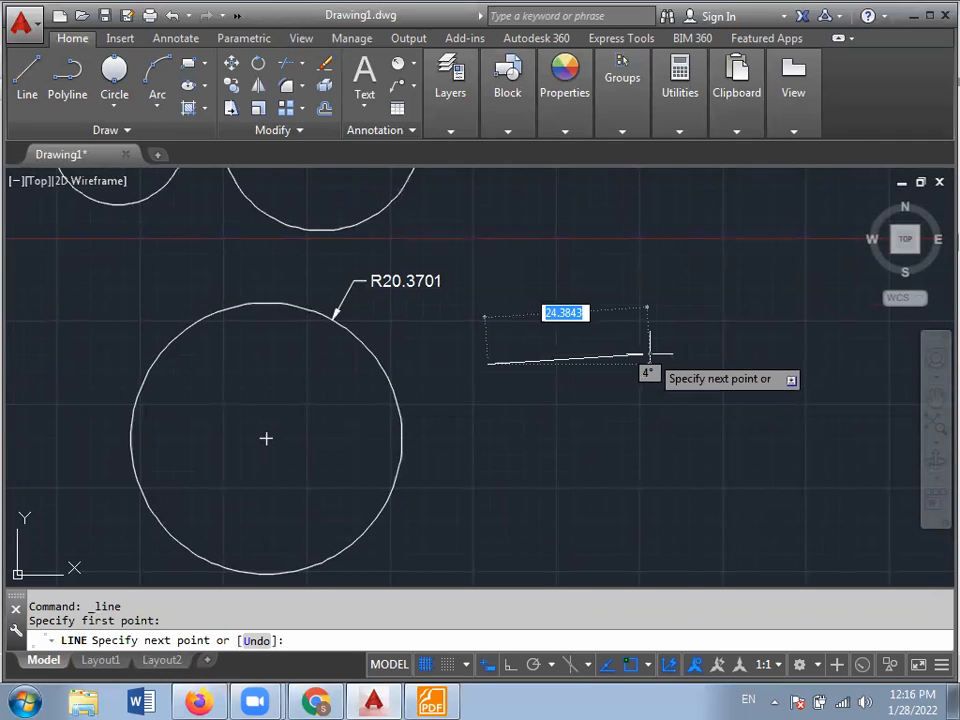
{"action": "key", "text": "F8"}
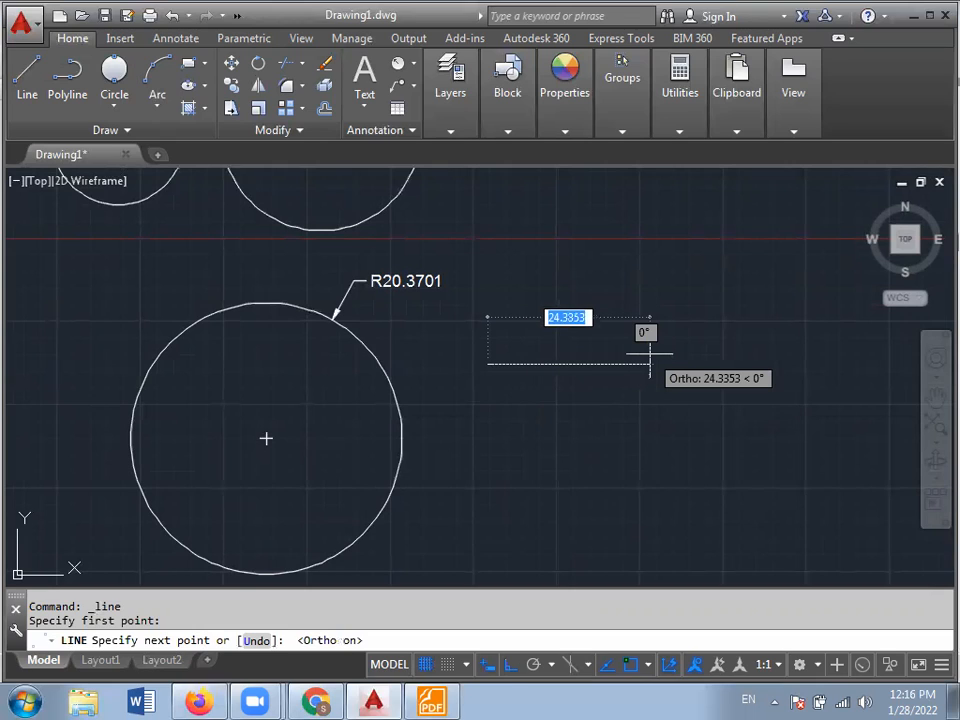
{"action": "type", "text": "5"}
{"action": "key", "text": "Return"}
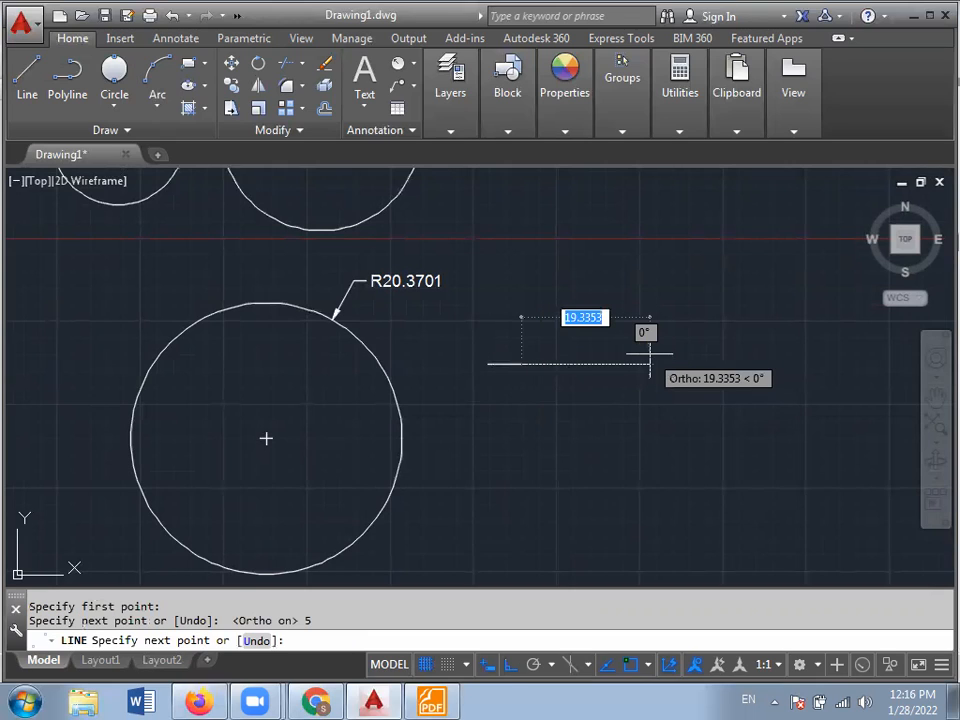
{"action": "key", "text": "Return"}
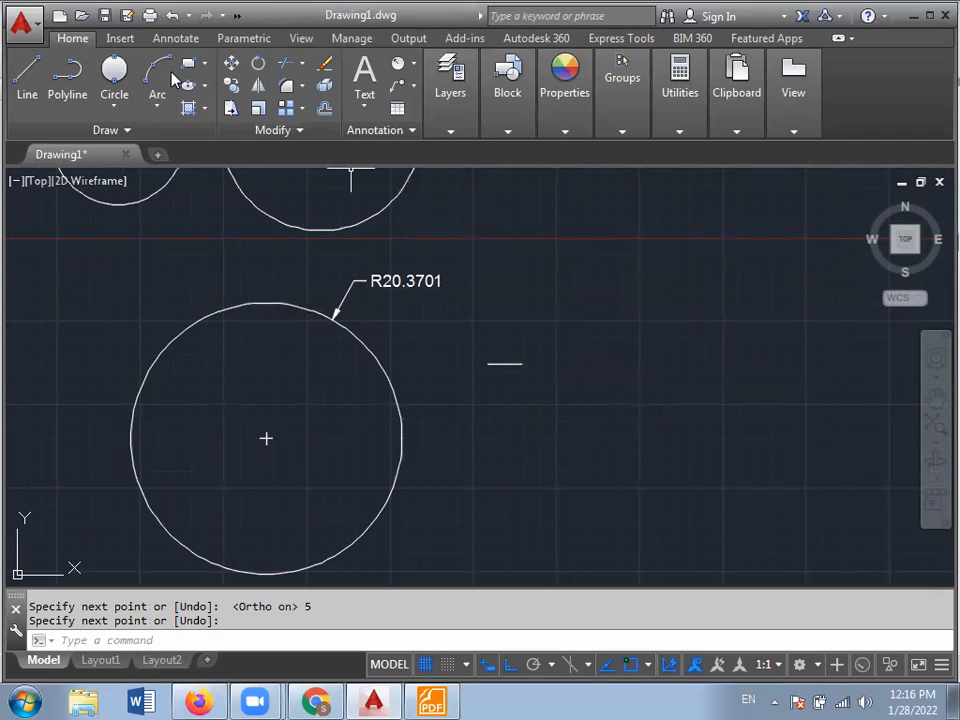
- Draw a line 8 units straight down from the short line's right end, followed by a segment 5 units to the left
{"action": "left_click", "coordinate": [27, 78]}
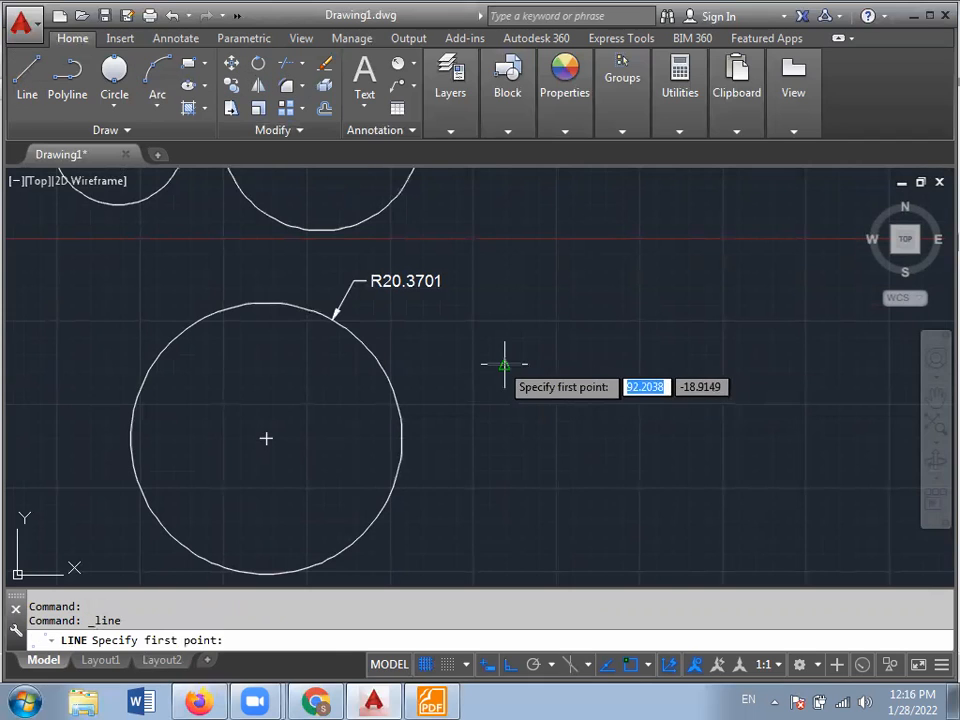
{"action": "left_click", "coordinate": [521, 365]}
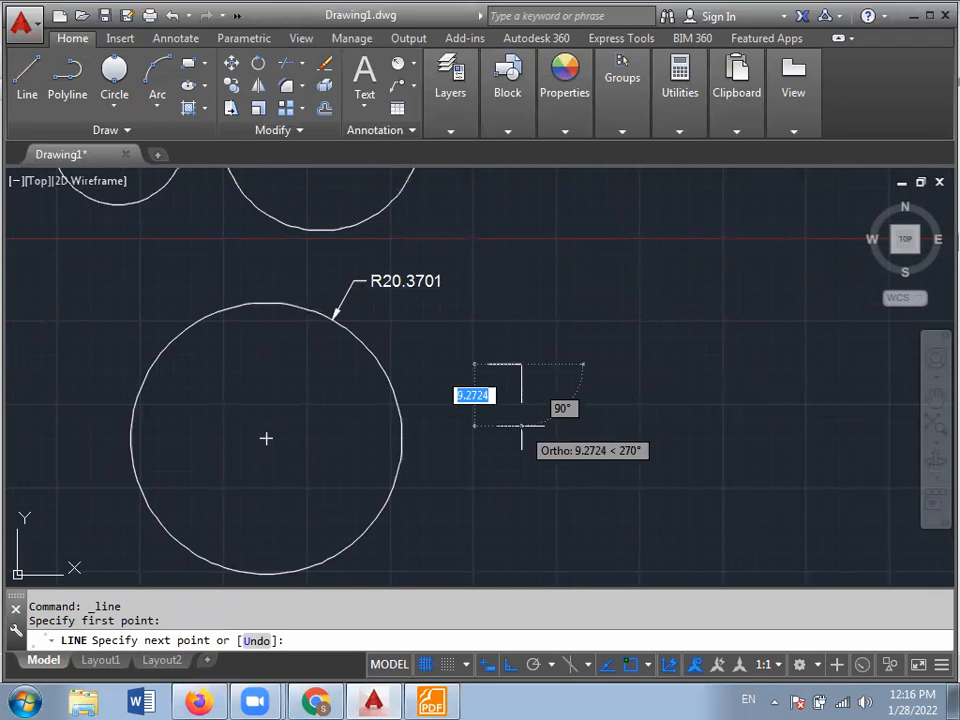
{"action": "type", "text": "8"}
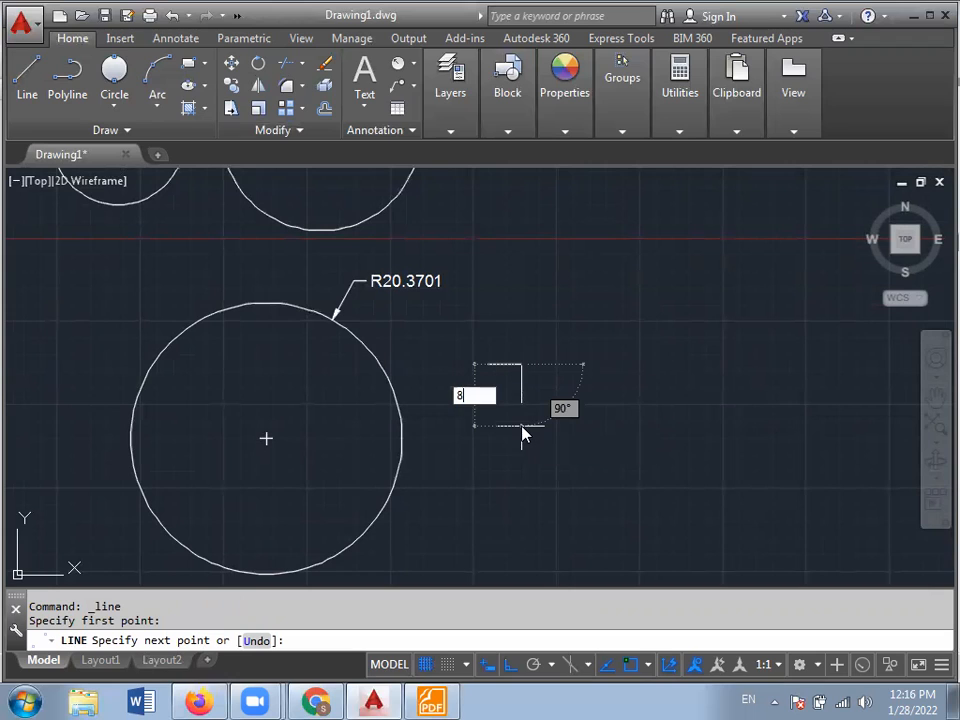
{"action": "key", "text": "Return"}
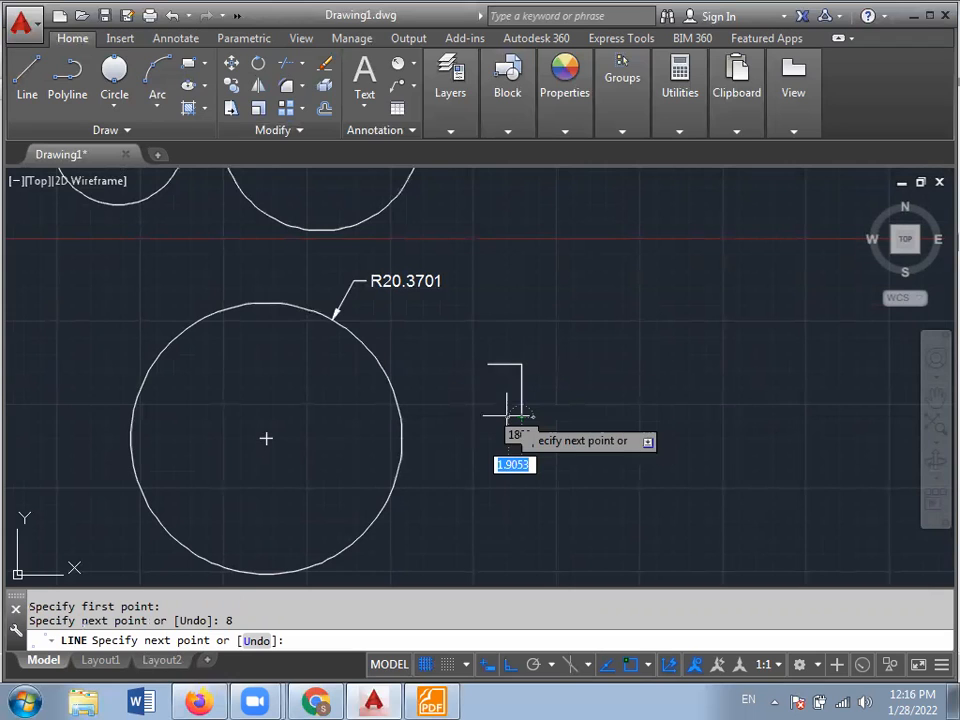
{"action": "type", "text": "5"}
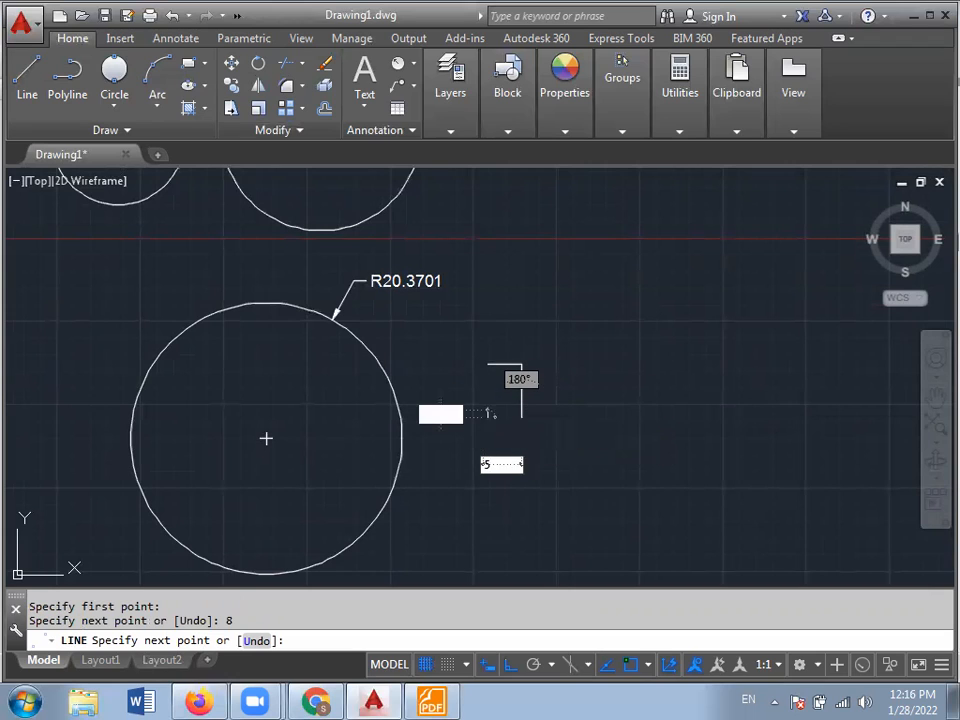
{"action": "key", "text": "Return"}
{"action": "key", "text": "Escape"}
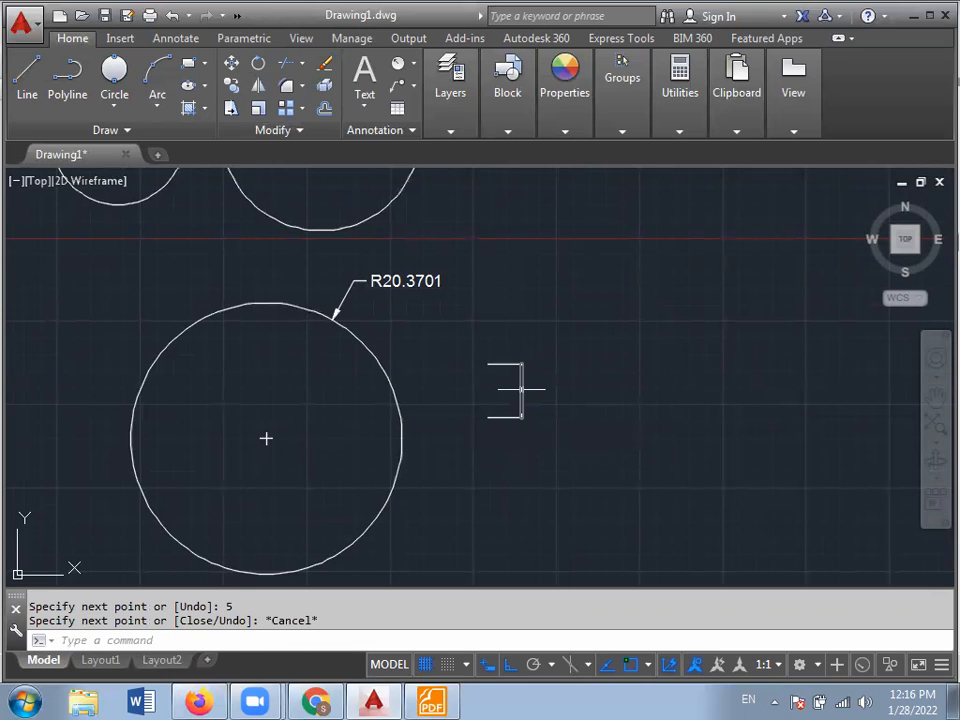
- Delete the vertical line joining the two short horizontal lines
{"action": "left_click", "coordinate": [521, 390]}
{"action": "key", "text": "Delete"}
{"action": "key", "text": "Delete"}
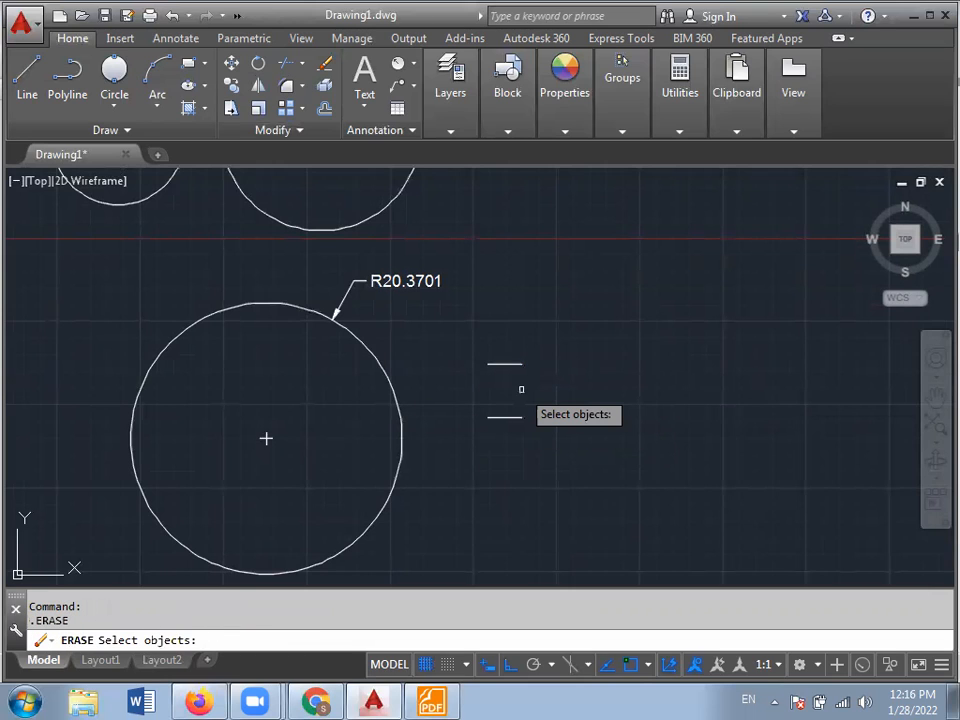
- Add a vertical linear dimension between the right ends of the two short lines, placed to their right
{"action": "scroll", "coordinate": [521, 389], "scroll_direction": "up", "scroll_amount": 4}
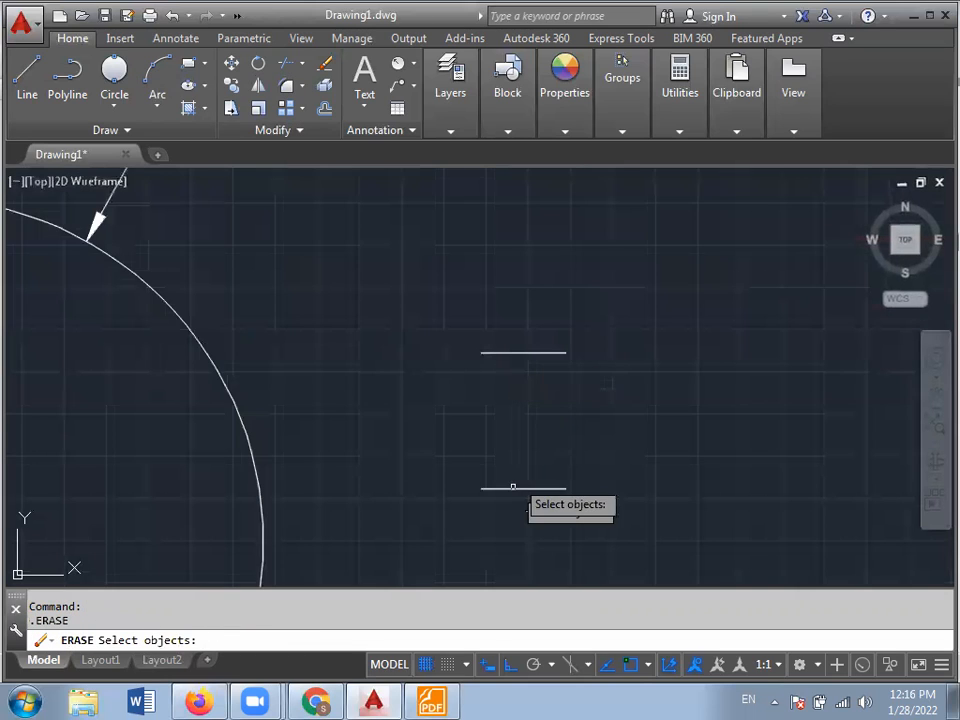
{"action": "left_click", "coordinate": [412, 63]}
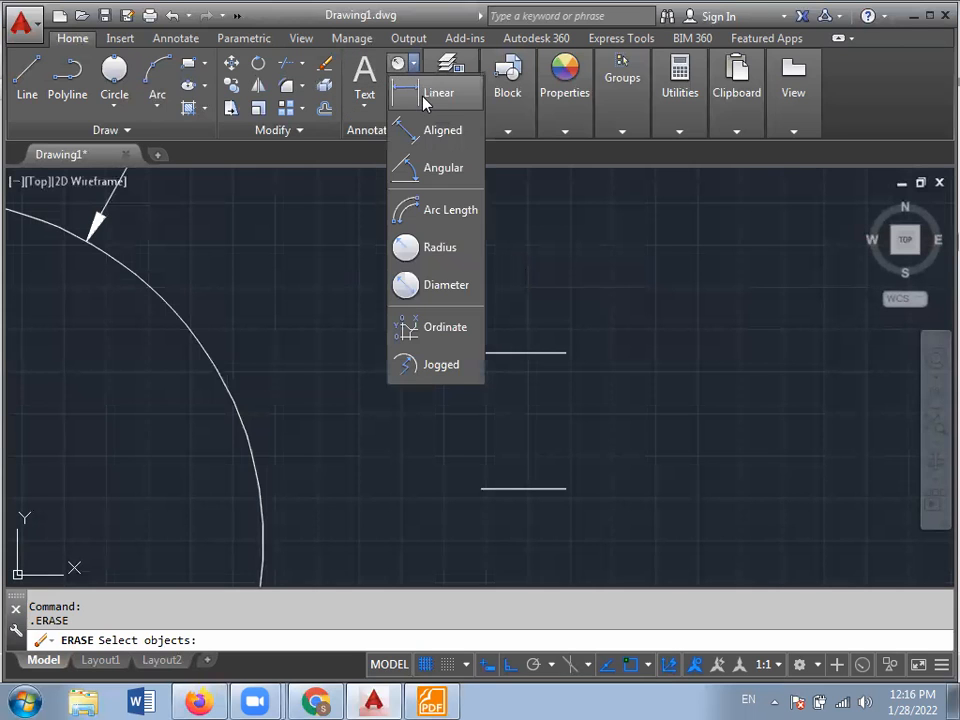
{"action": "left_click", "coordinate": [566, 352]}
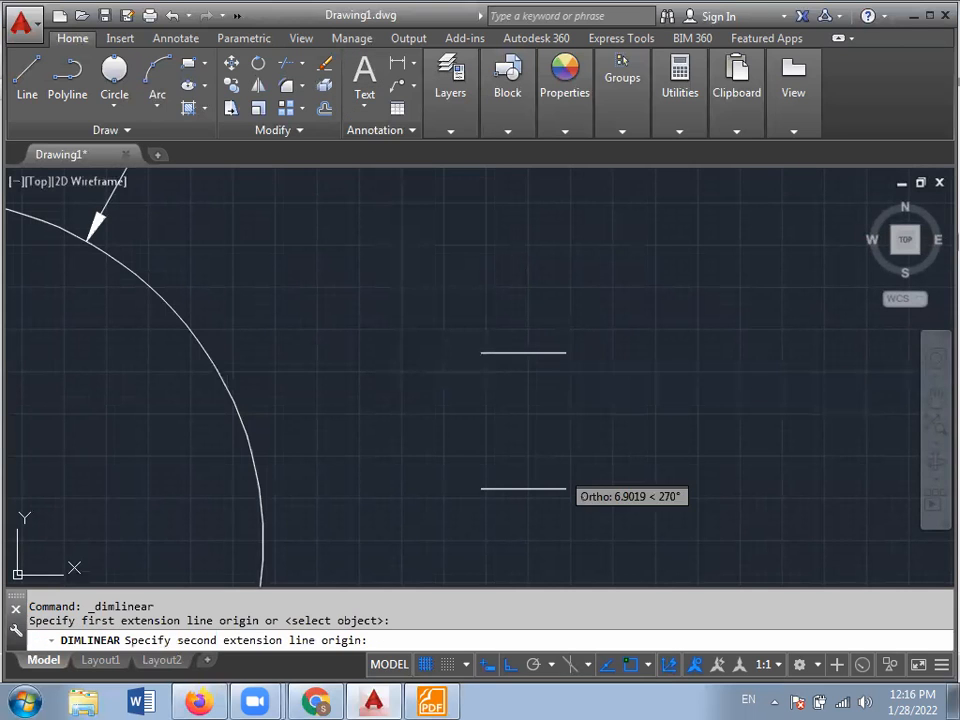
{"action": "left_click", "coordinate": [566, 489]}
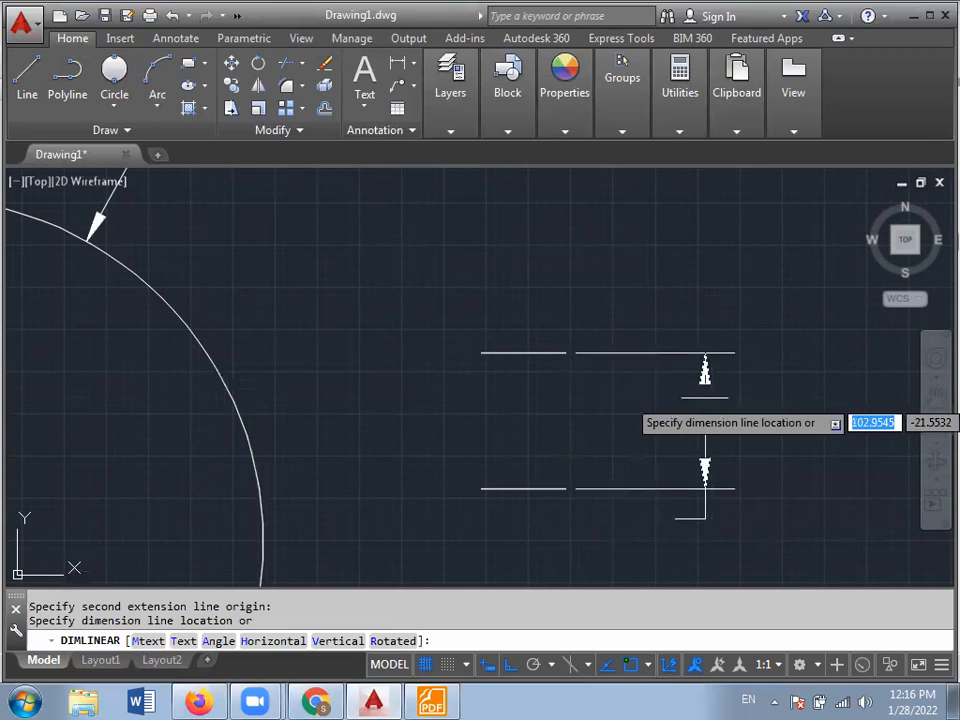
{"action": "left_click", "coordinate": [776, 405]}
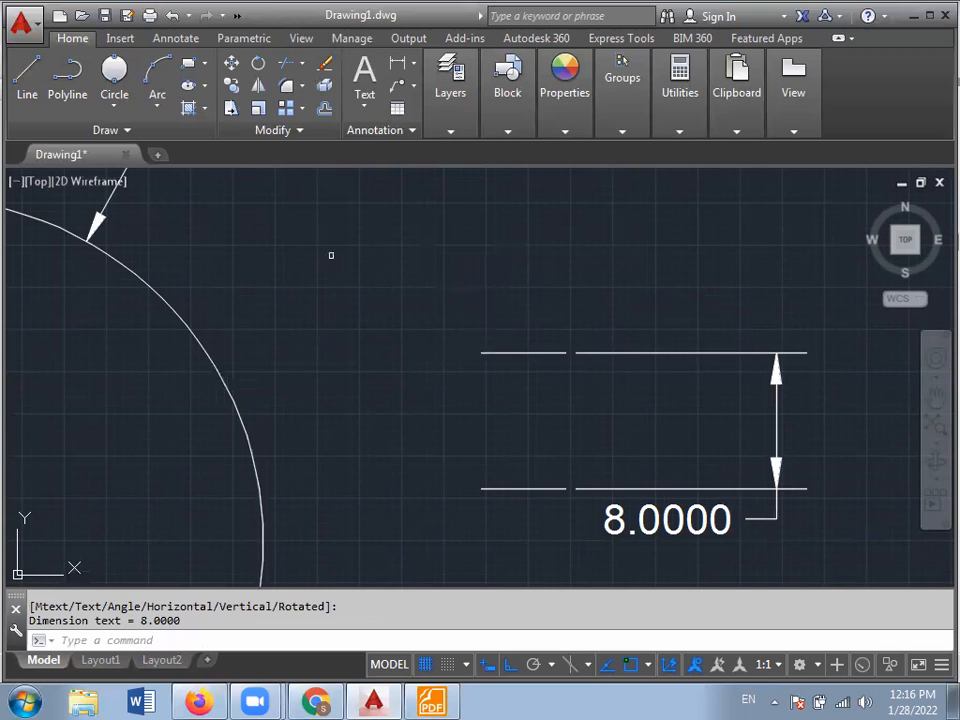
- Draw a two-point circle from the midpoint of the upper short line to the midpoint of the lower one
{"action": "left_click", "coordinate": [118, 98]}
{"action": "left_click", "coordinate": [137, 222]}
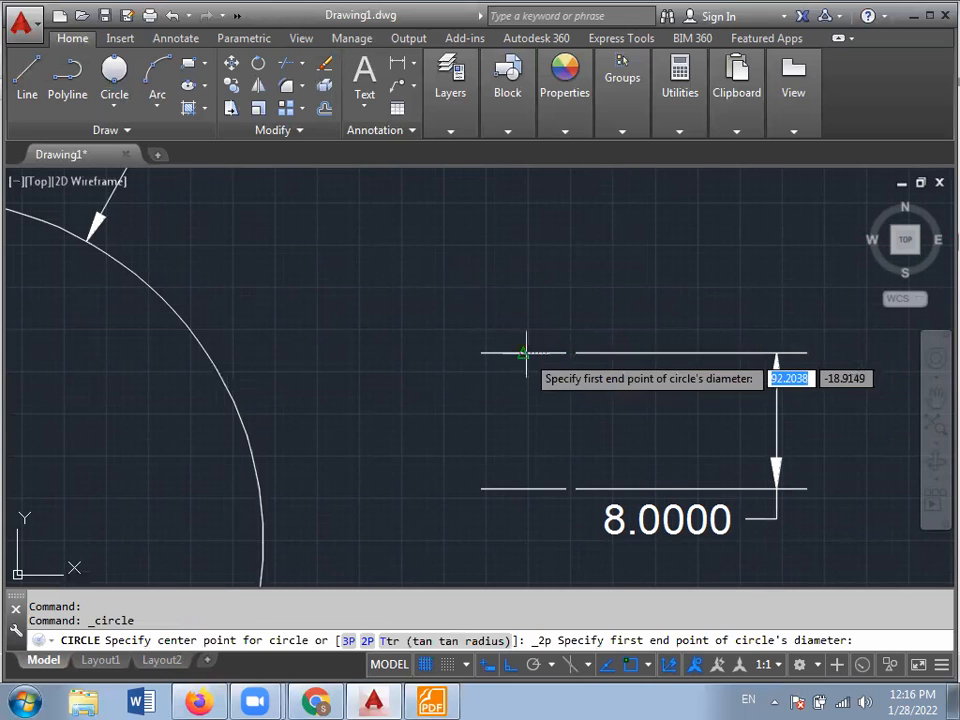
{"action": "left_click", "coordinate": [523, 352]}
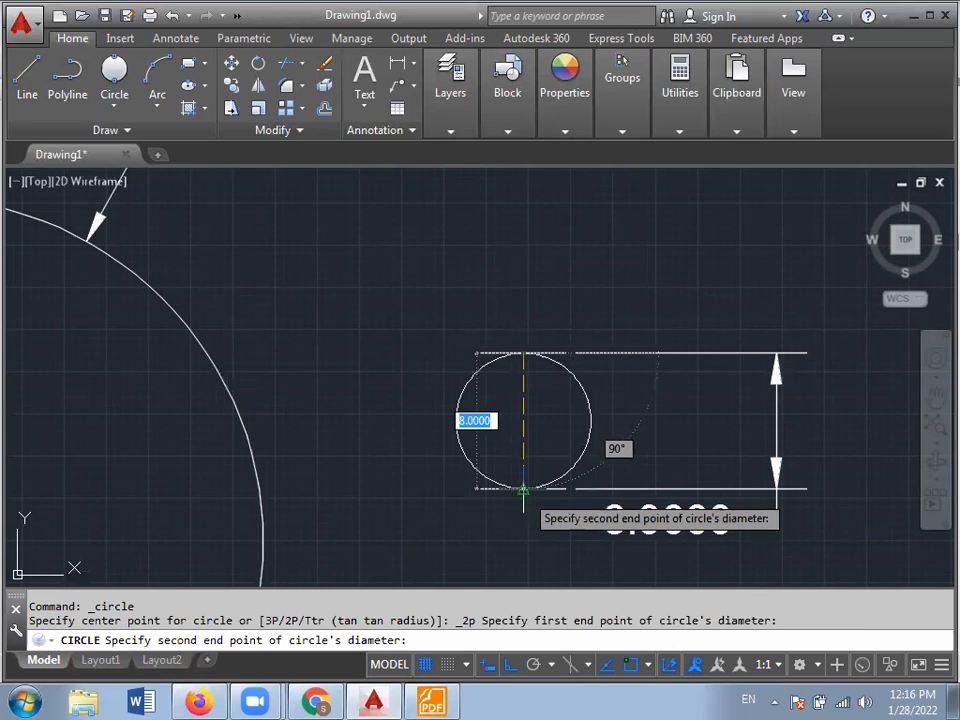
{"action": "left_click", "coordinate": [523, 489]}
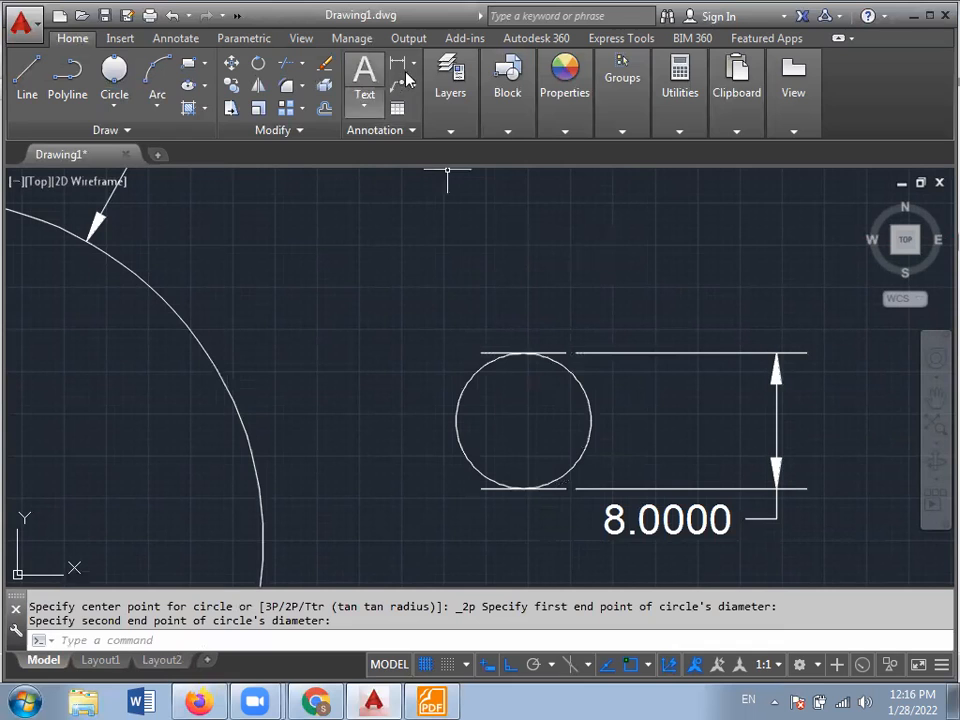
- Add a diameter dimension to the circle between the short lines, with its text outside to the upper left
{"action": "left_click", "coordinate": [414, 66]}
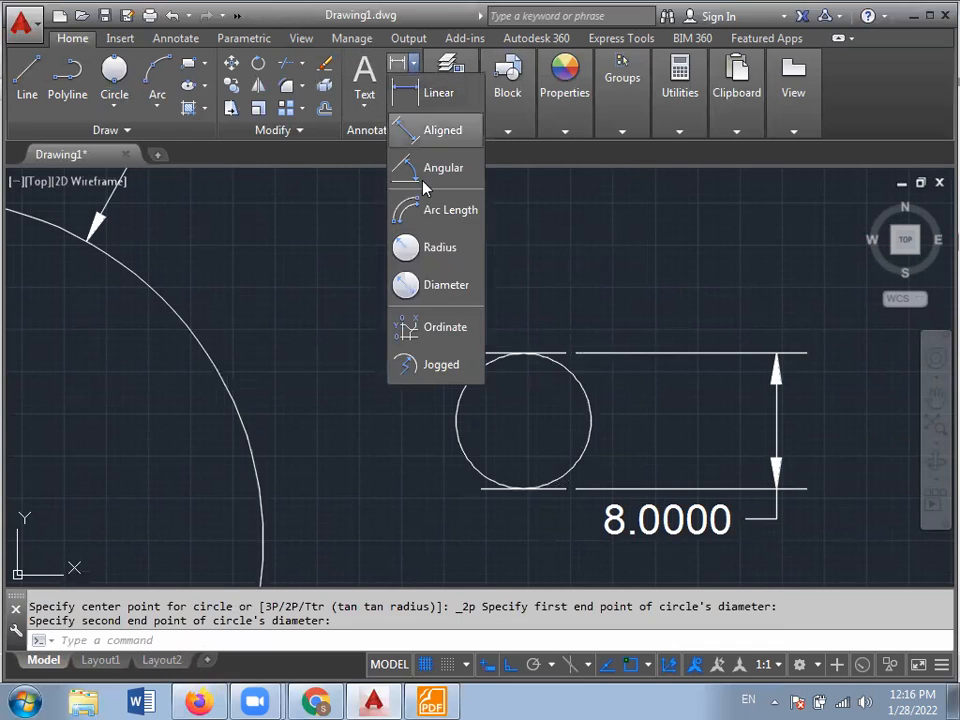
{"action": "left_click", "coordinate": [435, 282]}
{"action": "left_click", "coordinate": [468, 384]}
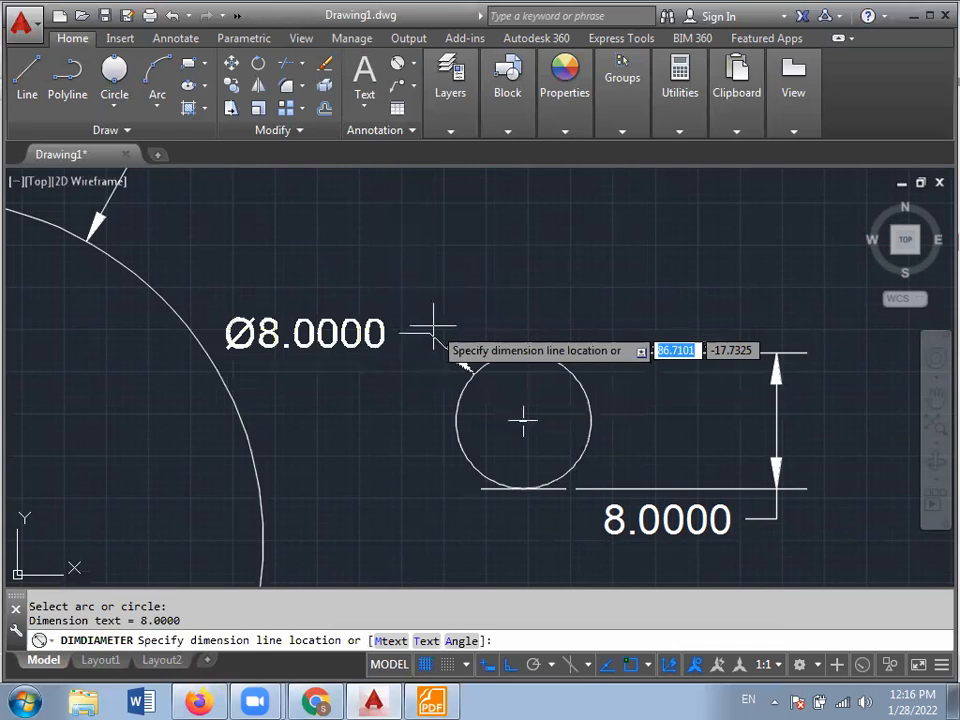
{"action": "left_click", "coordinate": [460, 273]}
- Return to the full Top view so that all the dimensioned circles can be inspected together
{"action": "scroll", "coordinate": [625, 297], "scroll_direction": "down", "scroll_amount": 3}
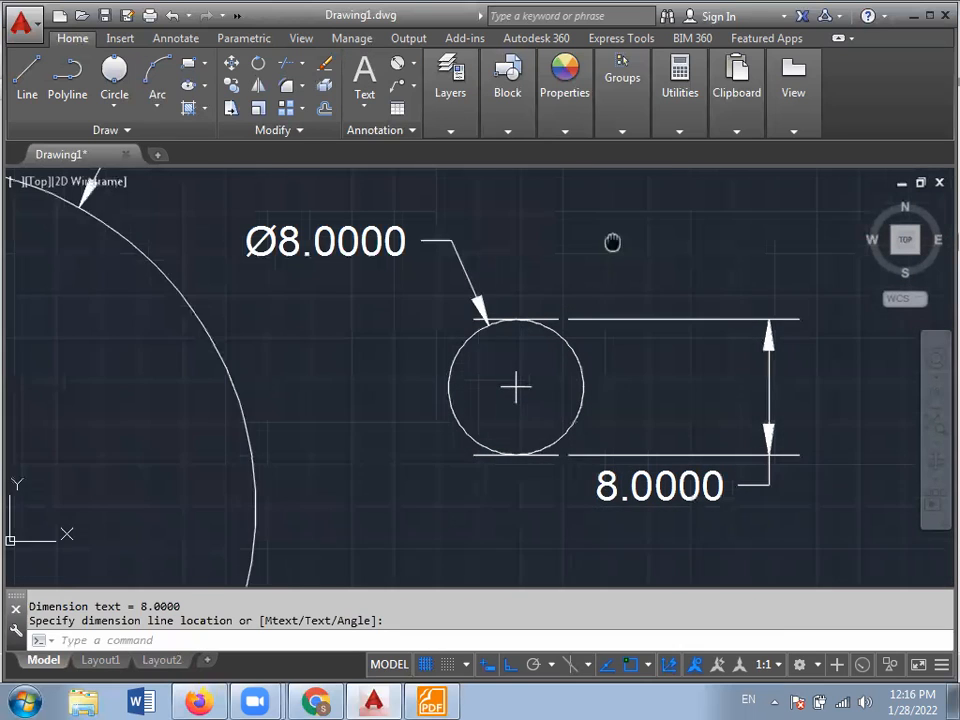
{"action": "middle_click_drag", "start_coordinate": [600, 206], "coordinate": [598, 293]}
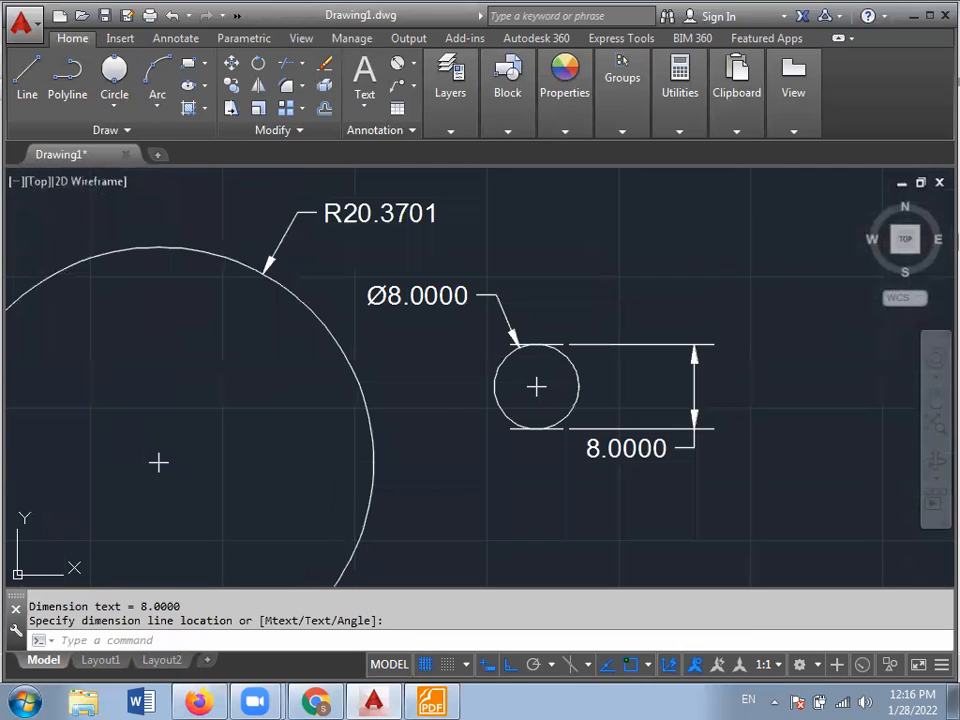
{"action": "scroll", "coordinate": [598, 293], "scroll_direction": "down", "scroll_amount": 1}
{"action": "mouse_move", "coordinate": [407, 363]}
{"action": "middle_mouse_down"}
{"action": "mouse_move", "coordinate": [401, 296]}
{"action": "mouse_move", "coordinate": [431, 264]}
{"action": "middle_mouse_up"}
{"action": "scroll", "coordinate": [431, 264], "scroll_direction": "down", "scroll_amount": 1}
{"action": "scroll", "coordinate": [449, 352], "scroll_direction": "down", "scroll_amount": 1}
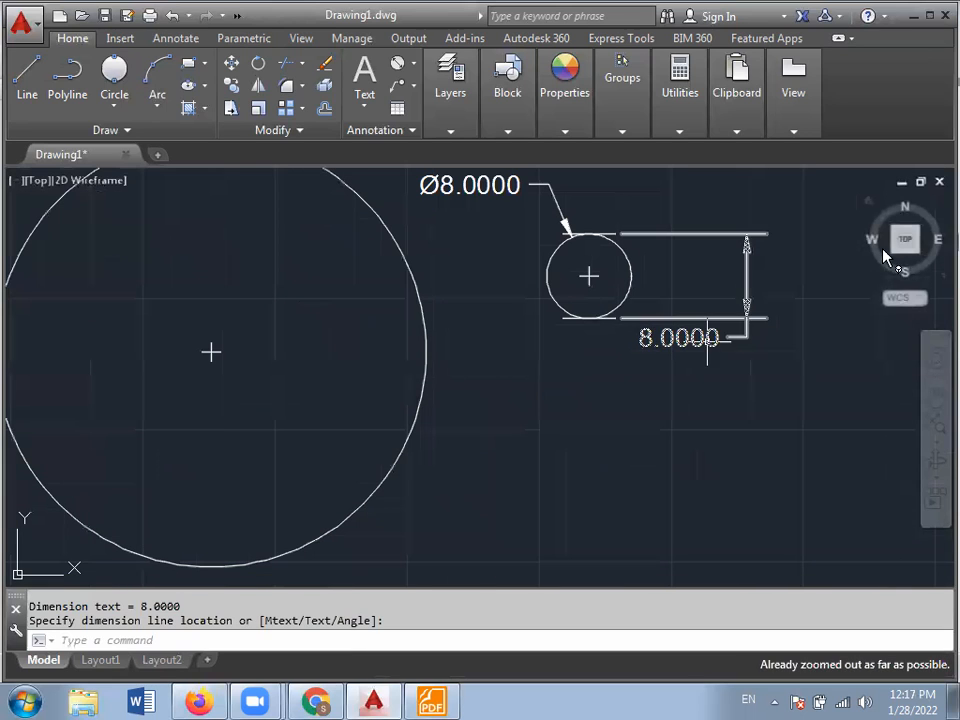
{"action": "left_click", "coordinate": [910, 249]}
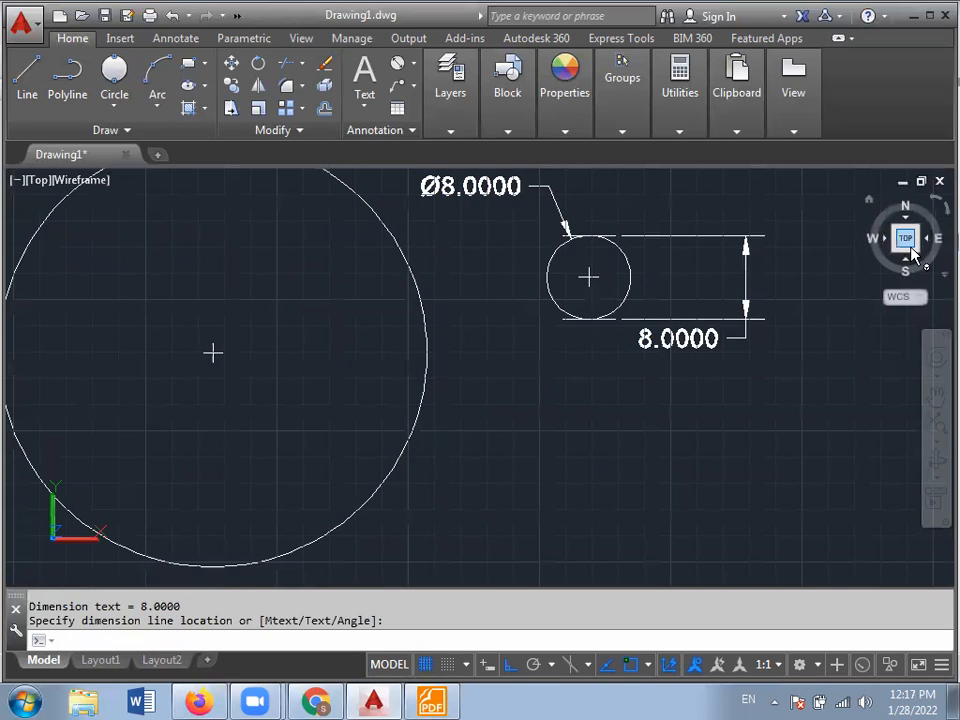
{"action": "left_click", "coordinate": [127, 106]}
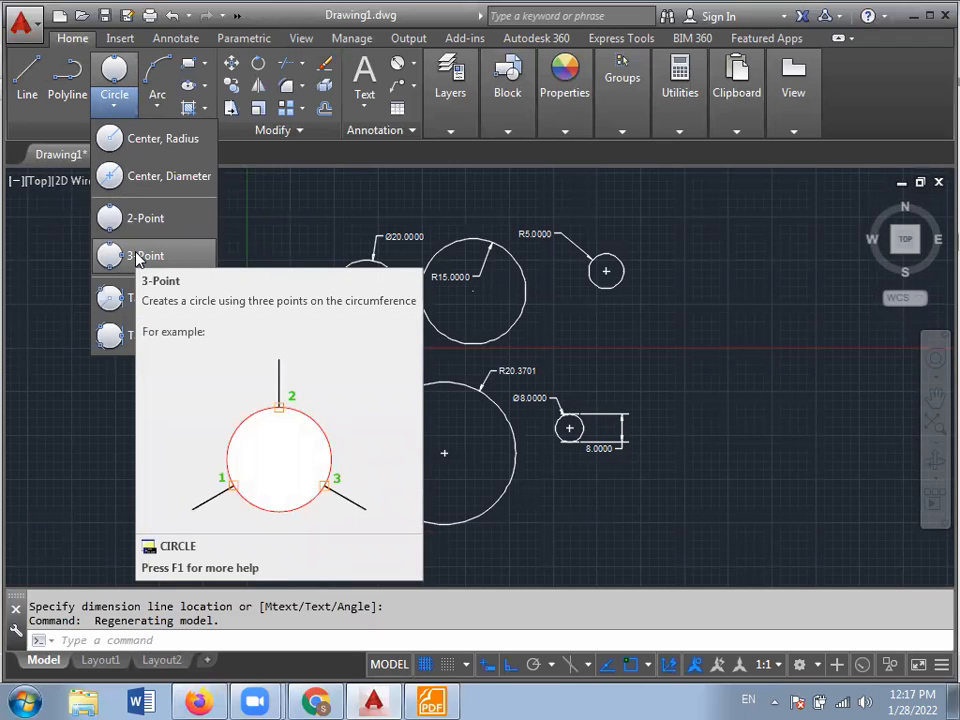
{"action": "left_click", "coordinate": [139, 257]}
{"action": "mouse_move", "coordinate": [214, 454]}
{"action": "middle_mouse_down"}
{"action": "mouse_move", "coordinate": [411, 434]}
{"action": "mouse_move", "coordinate": [458, 441]}
{"action": "middle_mouse_up"}
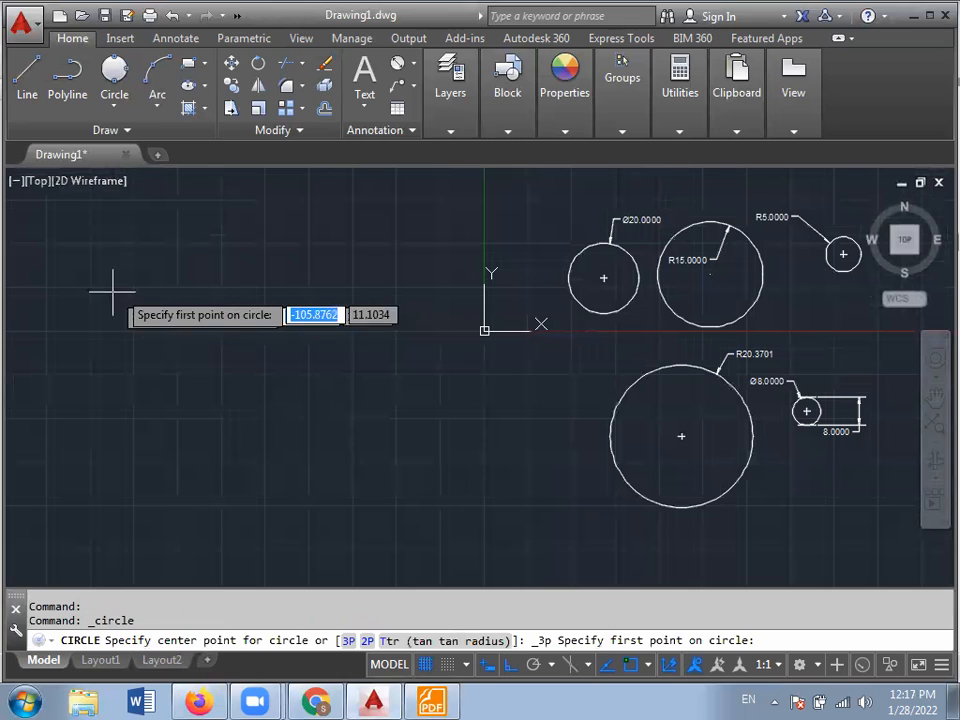
{"action": "left_click", "coordinate": [163, 280]}
{"action": "left_click", "coordinate": [353, 286]}
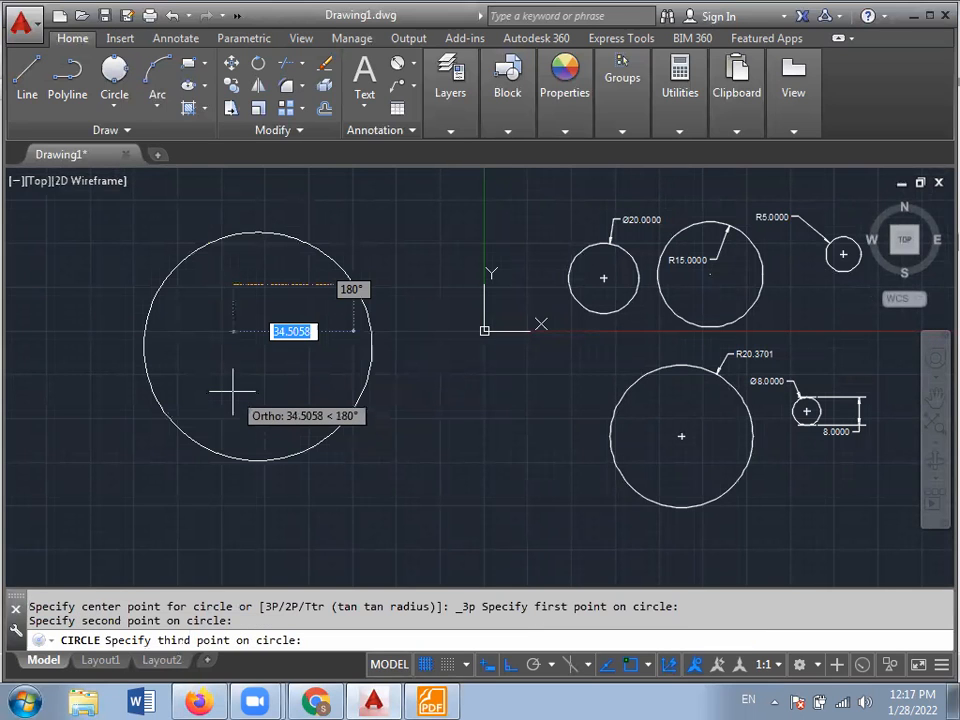
{"action": "key", "text": "Escape"}
- Draw a three-point circle through freely picked points in the empty space to the right of the dimensioned circles
{"action": "scroll", "coordinate": [265, 435], "scroll_direction": "down", "scroll_amount": 4}
{"action": "scroll", "coordinate": [354, 456], "scroll_direction": "up", "scroll_amount": 3}
{"action": "scroll", "coordinate": [542, 366], "scroll_direction": "up", "scroll_amount": 1}
{"action": "middle_click_drag", "start_coordinate": [542, 366], "coordinate": [81, 493]}
{"action": "scroll", "coordinate": [403, 446], "scroll_direction": "down", "scroll_amount": 3}
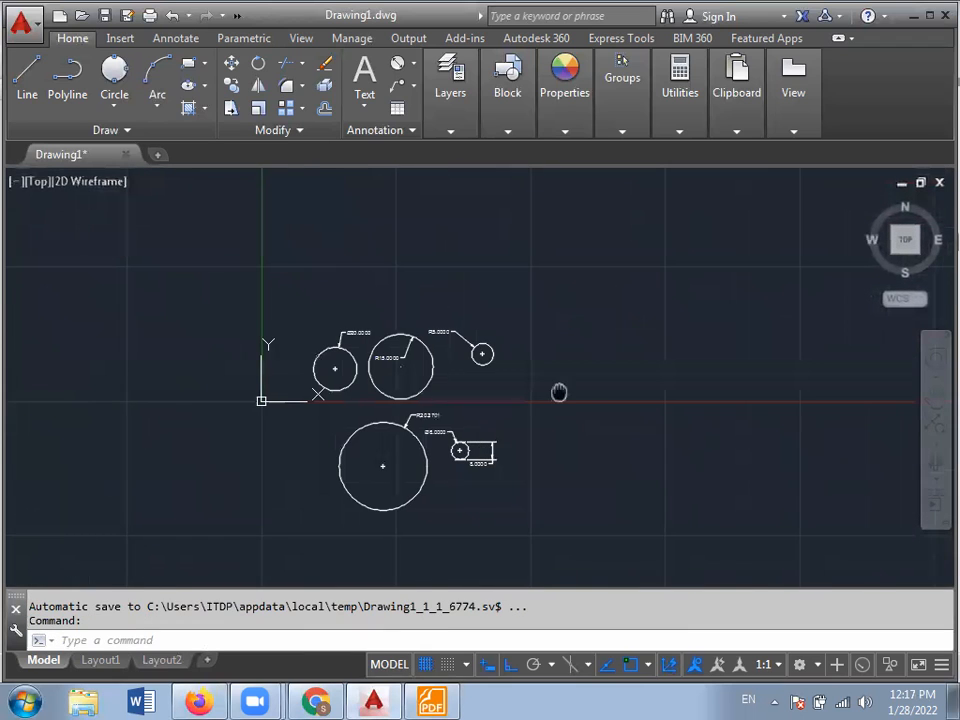
{"action": "middle_click_drag", "start_coordinate": [559, 392], "coordinate": [334, 407]}
{"action": "left_click", "coordinate": [112, 74]}
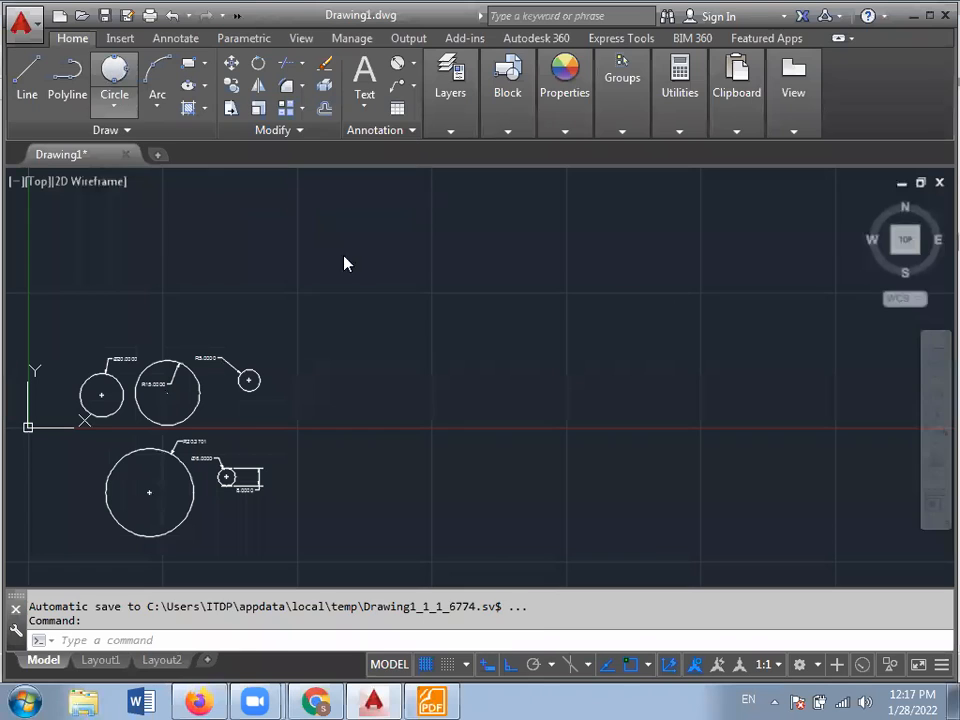
{"action": "left_click", "coordinate": [361, 300]}
{"action": "left_click", "coordinate": [460, 300]}
{"action": "left_click", "coordinate": [448, 368]}
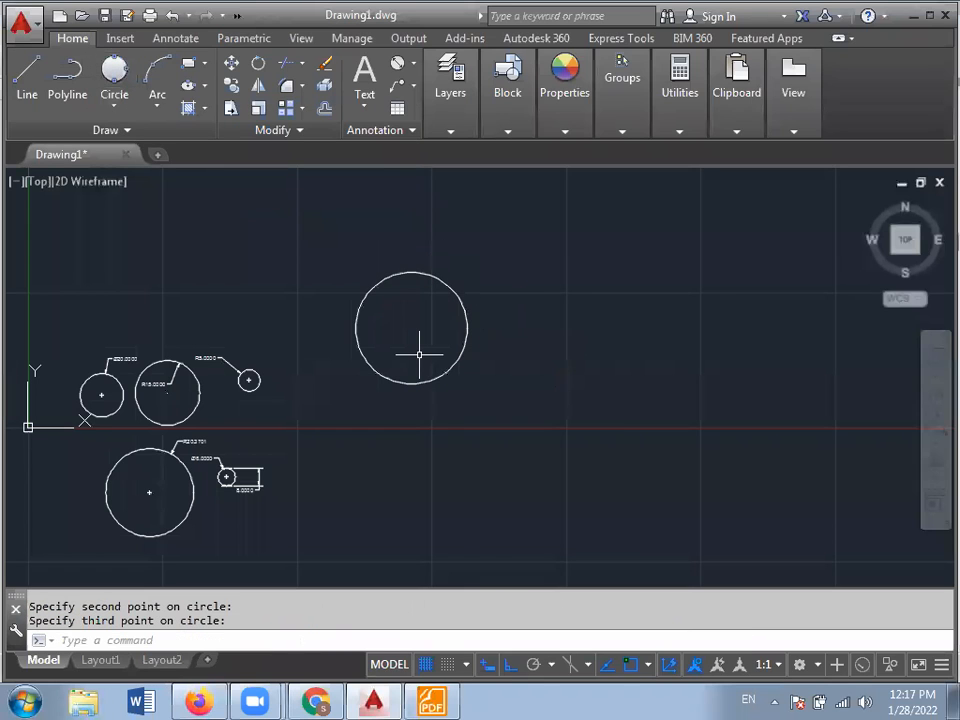
- With Ortho off, draw a line about 51 units long sloping down to the right at 40°, beside the new circle
{"action": "left_click", "coordinate": [30, 70]}
{"action": "left_click", "coordinate": [538, 243]}
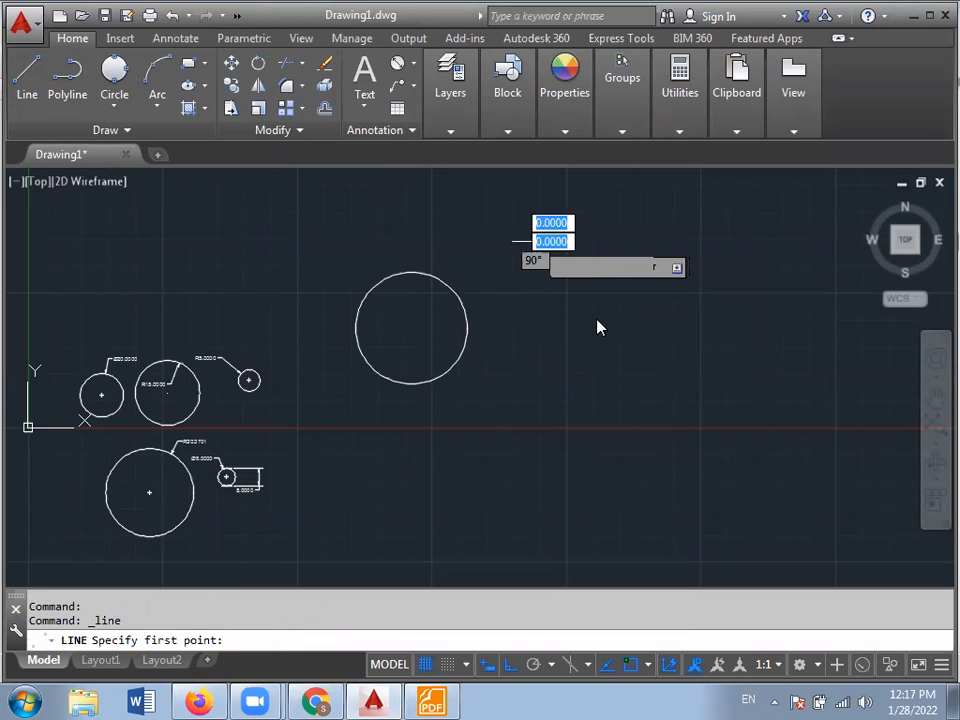
{"action": "key", "text": "F8"}
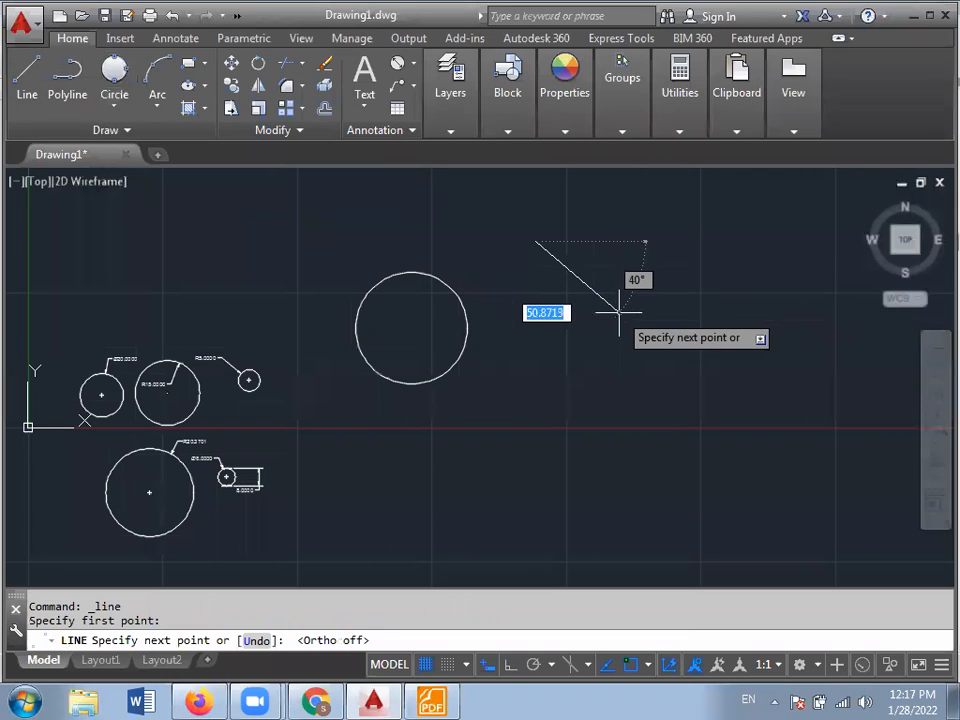
{"action": "left_click", "coordinate": [619, 312]}
{"action": "key", "text": "Escape"}
- Draw two more separate slanted lines, one to the right and one below, so all three point around a shared empty area
{"action": "key", "text": "Return"}
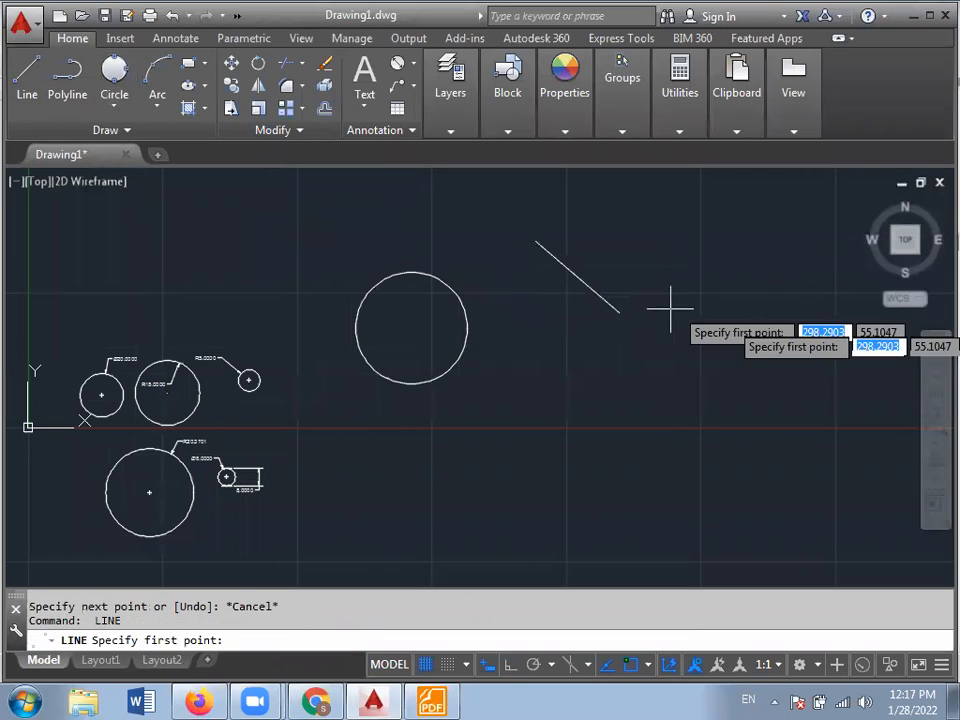
{"action": "left_click", "coordinate": [830, 270]}
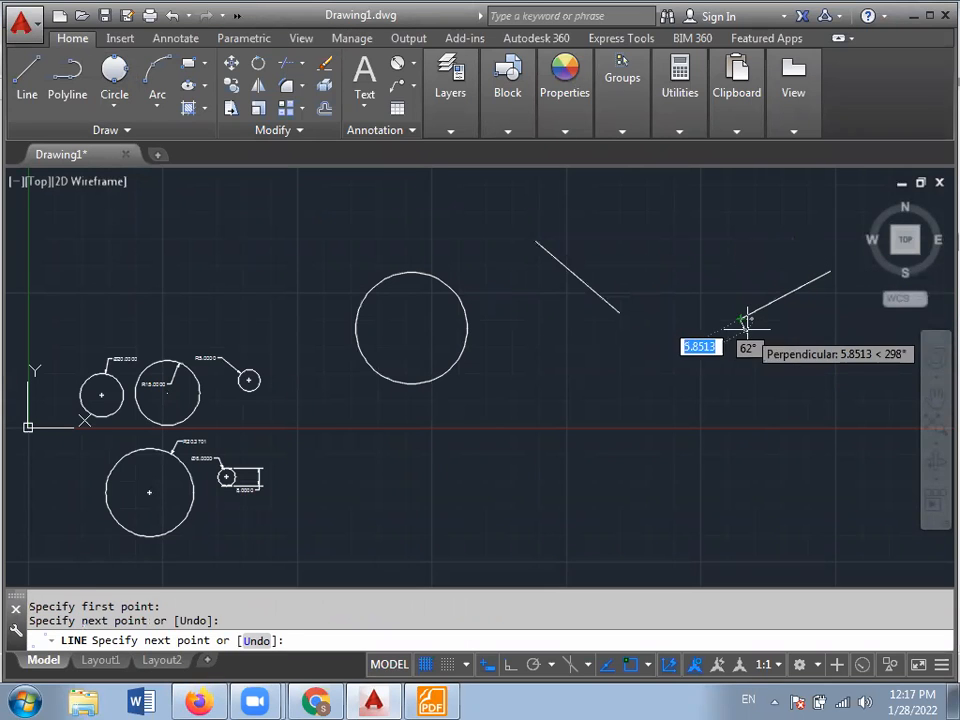
{"action": "left_click", "coordinate": [741, 320]}
{"action": "key", "text": "Escape"}
{"action": "key", "text": "Return"}
{"action": "left_click", "coordinate": [583, 556]}
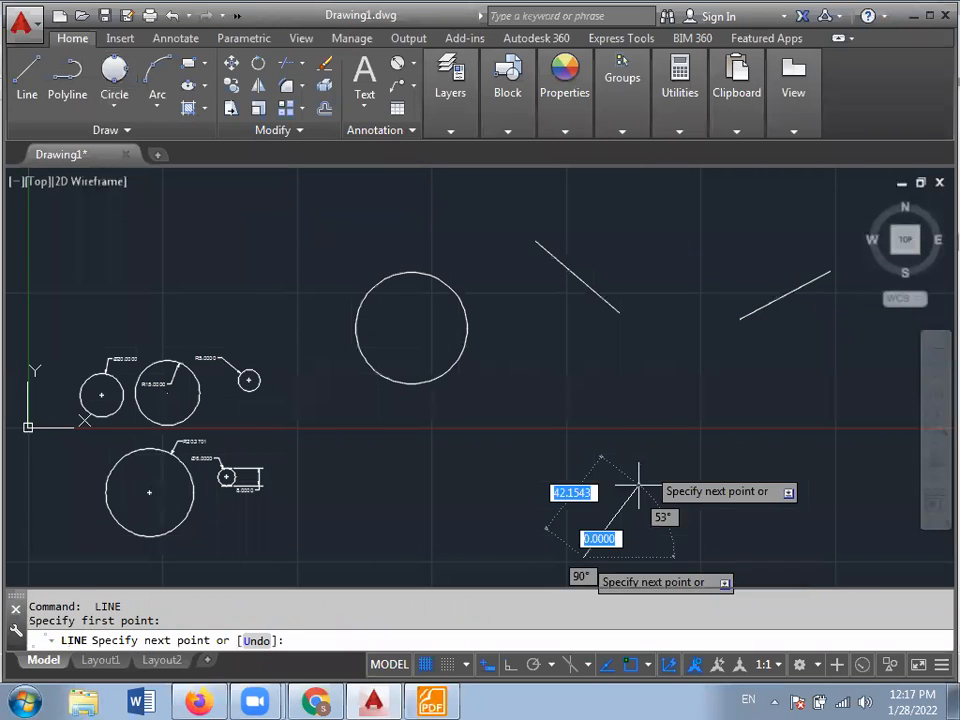
{"action": "left_click", "coordinate": [653, 451]}
{"action": "key", "text": "Escape"}
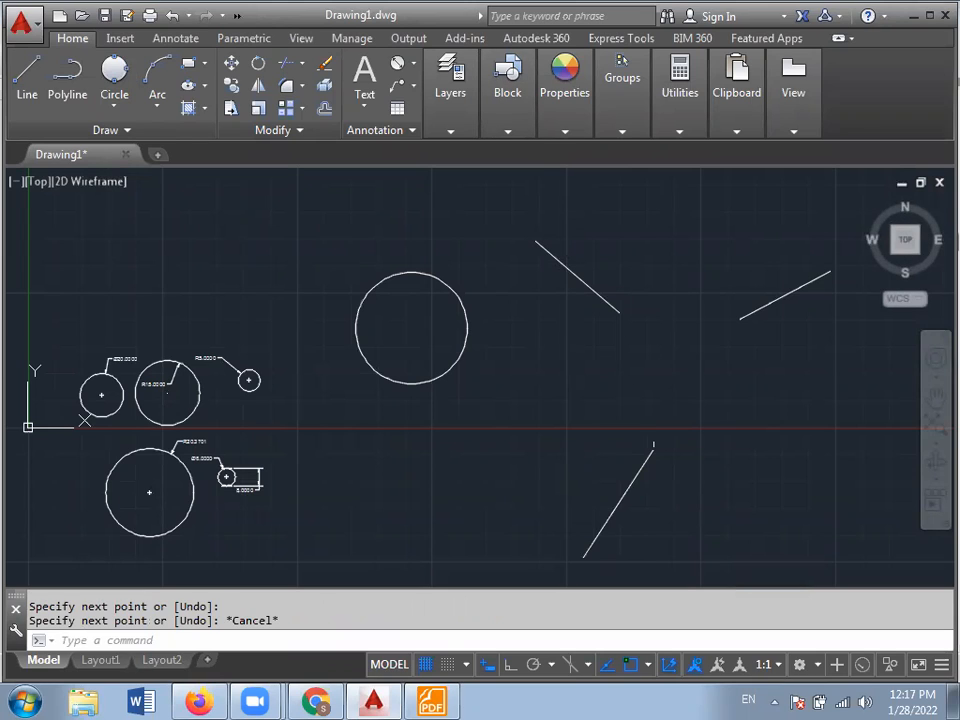
- Draw a three-point circle through the inner endpoints of the three slanted lines
{"action": "left_click", "coordinate": [117, 104]}
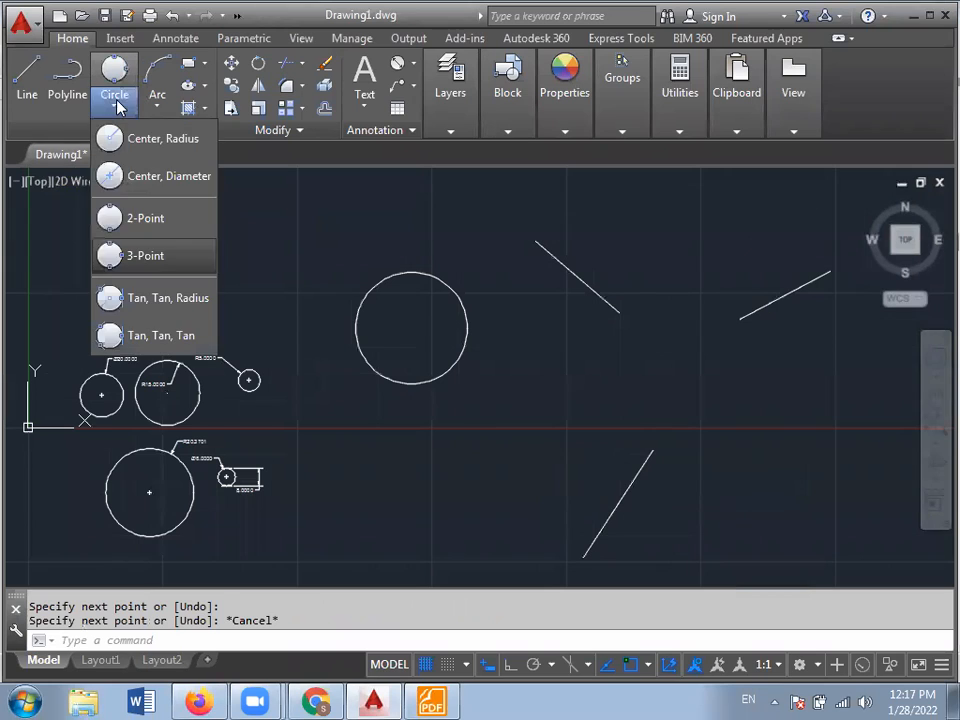
{"action": "left_click", "coordinate": [142, 257]}
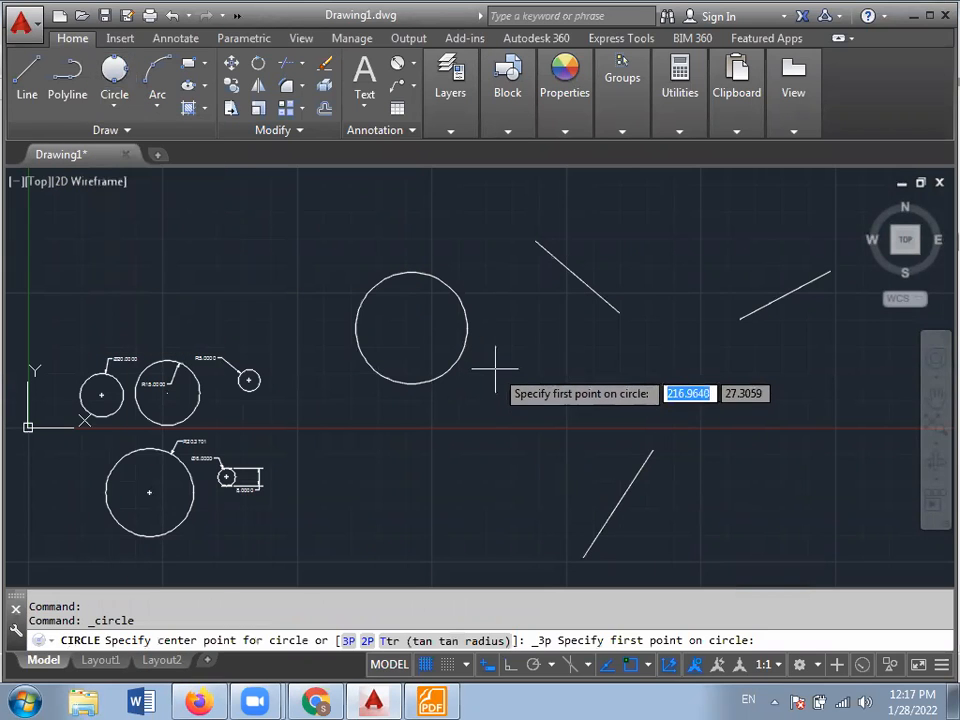
{"action": "left_click", "coordinate": [619, 313]}
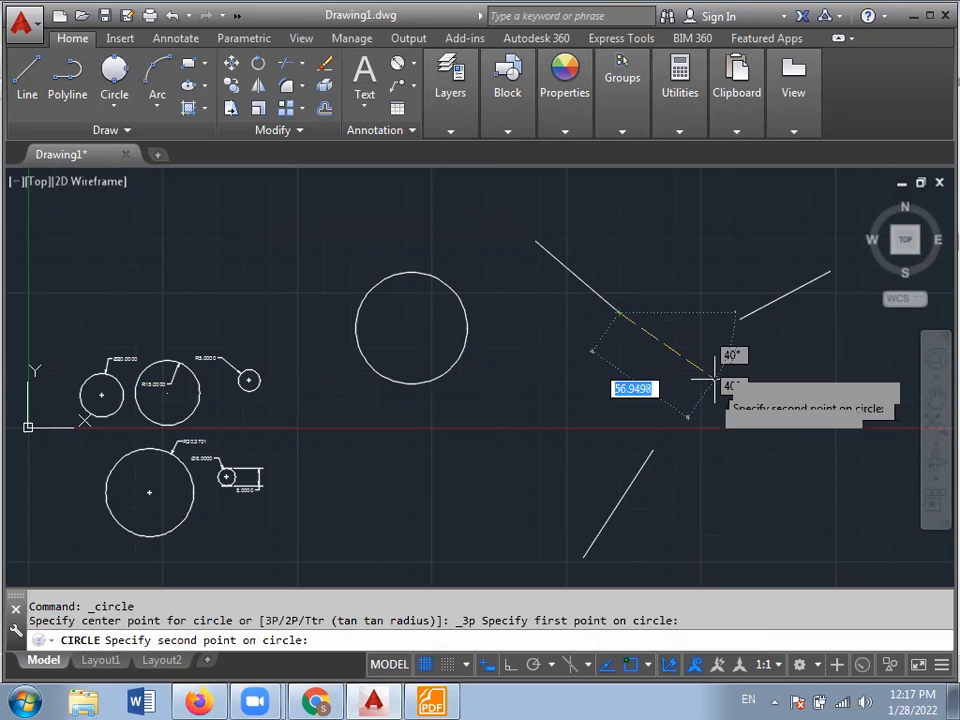
{"action": "left_click", "coordinate": [739, 318]}
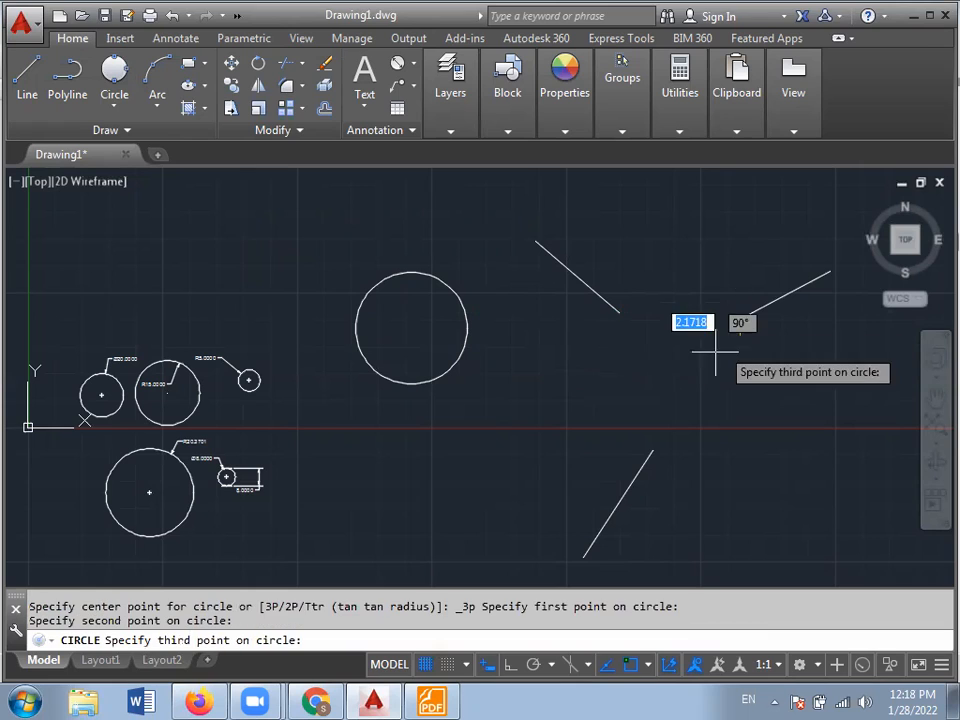
{"action": "left_click", "coordinate": [652, 450]}
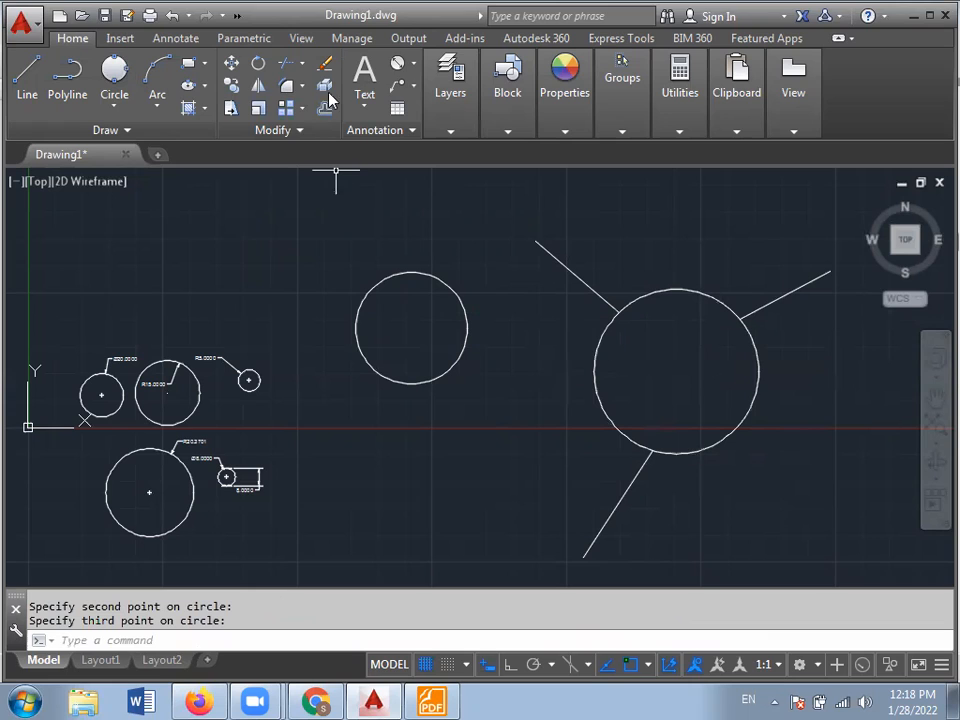
- Add a diameter dimension to the circle between the three lines, with its text outside to the upper left
{"action": "left_click", "coordinate": [397, 63]}
{"action": "left_click", "coordinate": [597, 335]}
{"action": "left_click", "coordinate": [519, 311]}
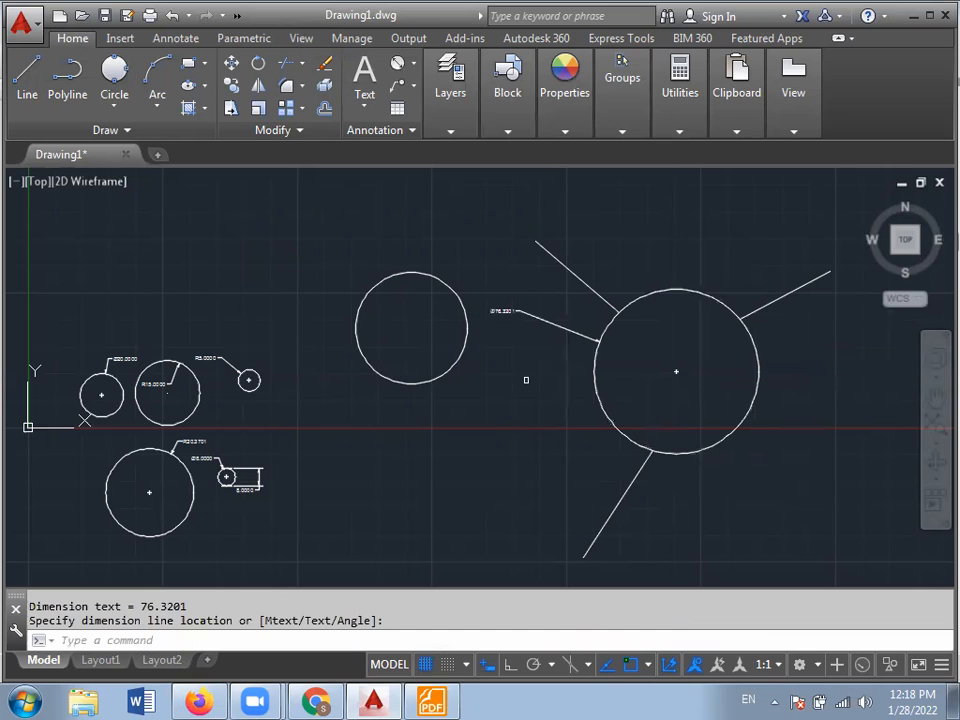
{"action": "scroll", "coordinate": [515, 388], "scroll_direction": "up", "scroll_amount": 3}
{"action": "scroll", "coordinate": [501, 334], "scroll_direction": "up", "scroll_amount": 1}
{"action": "scroll", "coordinate": [381, 454], "scroll_direction": "down", "scroll_amount": 1}
{"action": "scroll", "coordinate": [381, 454], "scroll_direction": "down", "scroll_amount": 1}
{"action": "scroll", "coordinate": [397, 392], "scroll_direction": "down", "scroll_amount": 5}
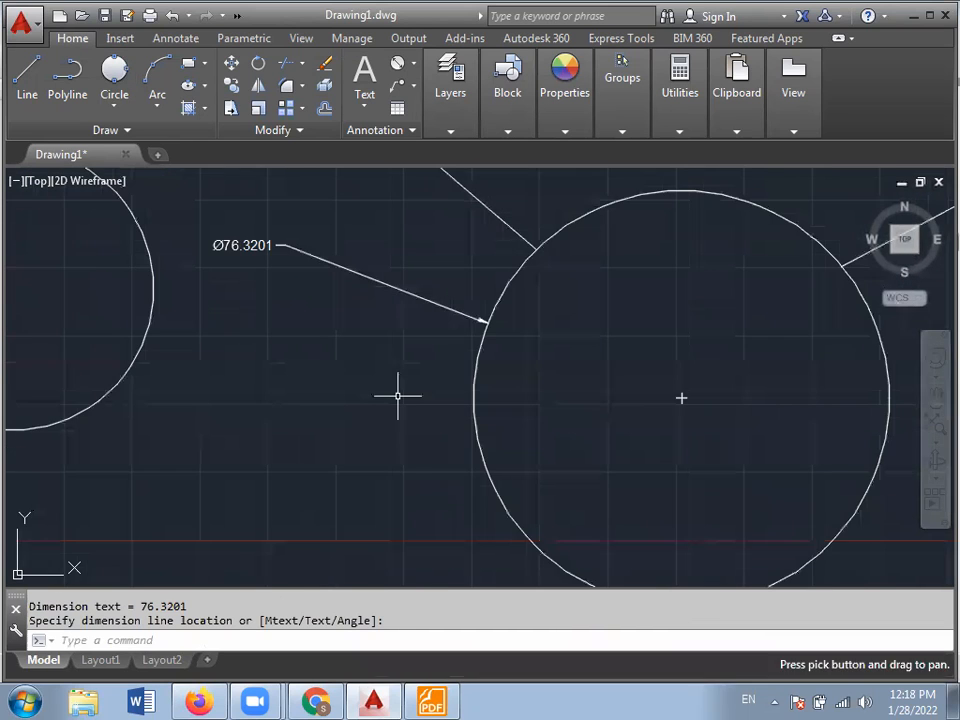
{"action": "scroll", "coordinate": [386, 423], "scroll_direction": "up", "scroll_amount": 2}
{"action": "scroll", "coordinate": [386, 423], "scroll_direction": "up", "scroll_amount": 2}
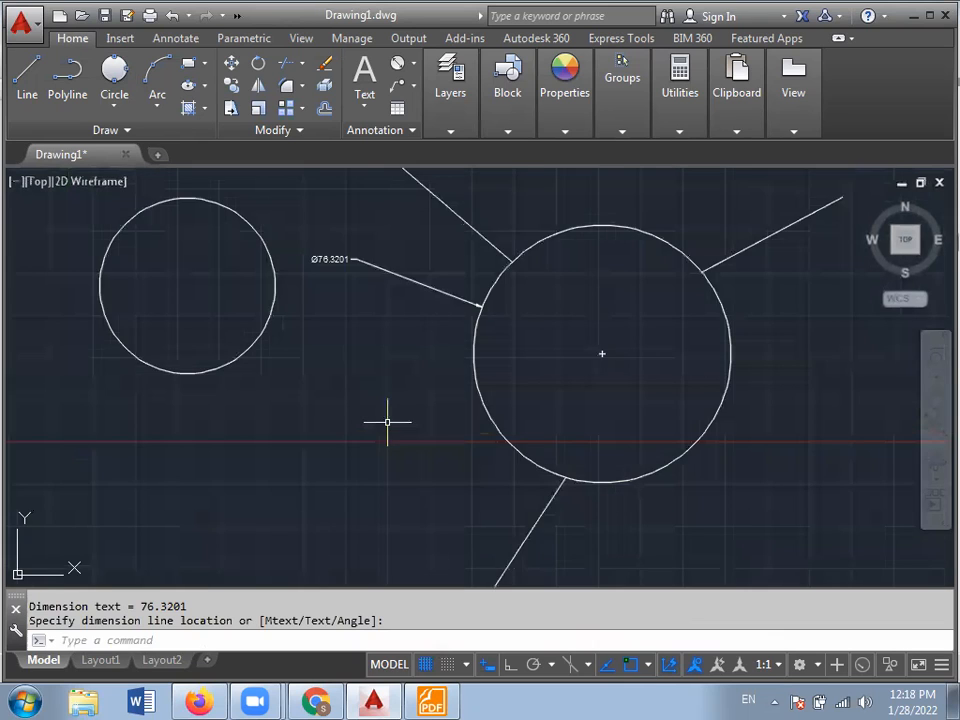
- Select all circles, lines and dimensions in the drawing and delete them
{"action": "scroll", "coordinate": [386, 423], "scroll_direction": "down", "scroll_amount": 4}
{"action": "left_click", "coordinate": [65, 263]}
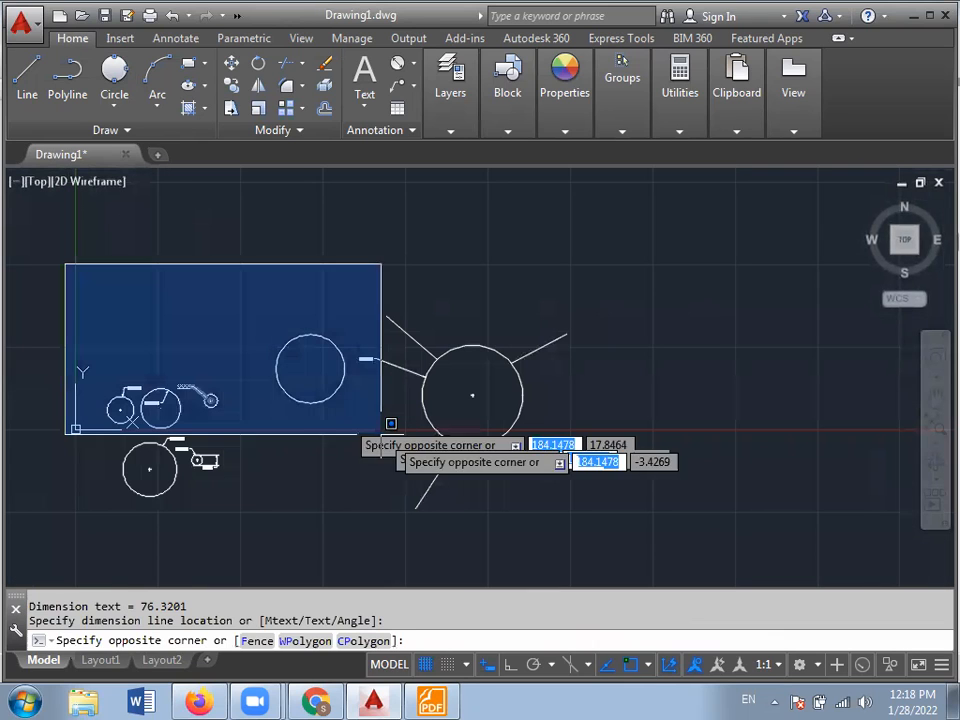
{"action": "left_click", "coordinate": [579, 516]}
{"action": "key", "text": "Delete"}
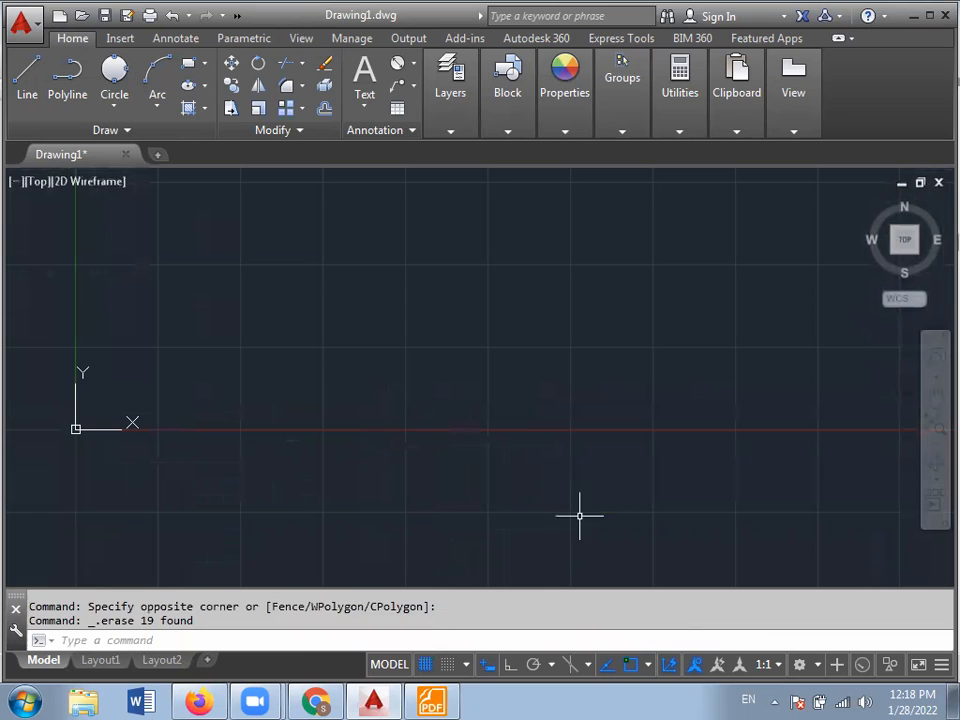
{"action": "scroll", "coordinate": [323, 350], "scroll_direction": "up", "scroll_amount": 3}
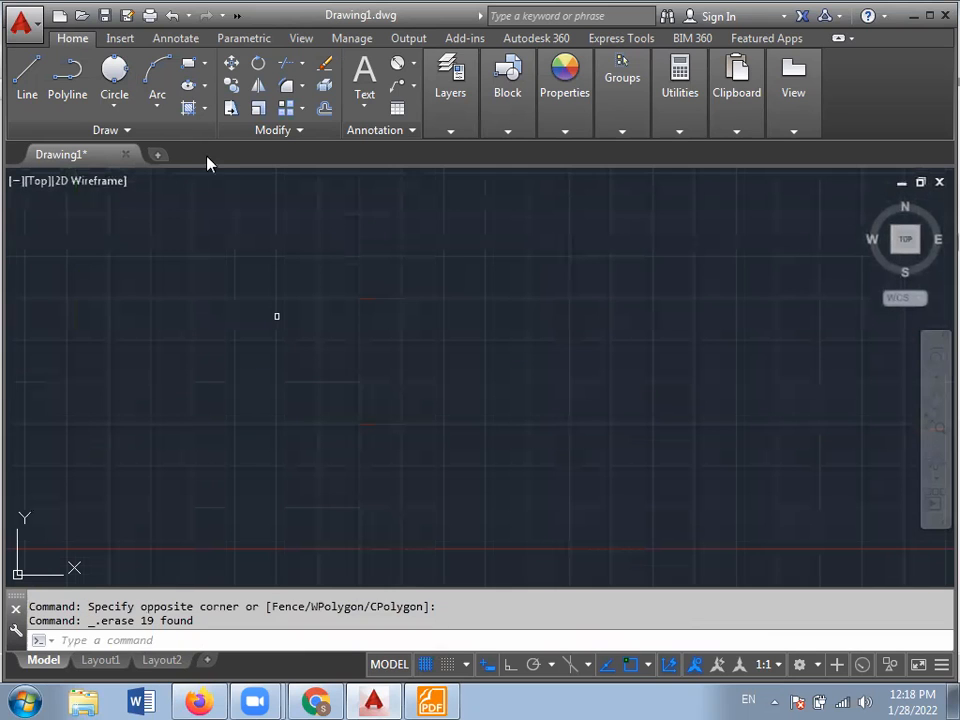
{"action": "left_click", "coordinate": [116, 104]}
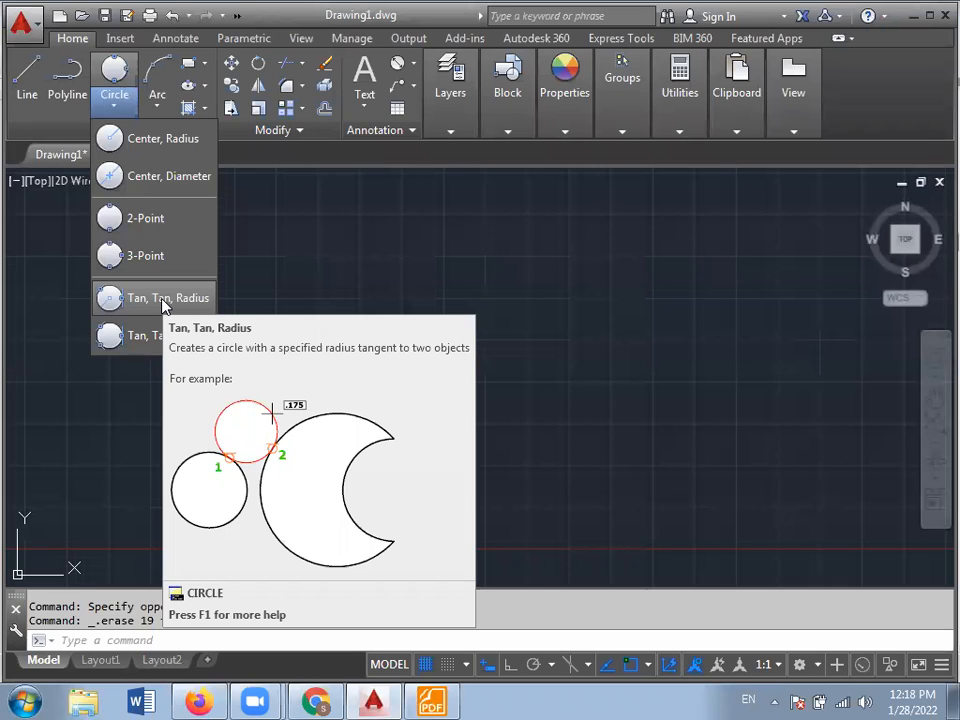
{"action": "key", "text": "Escape"}
{"action": "key", "text": "Escape"}
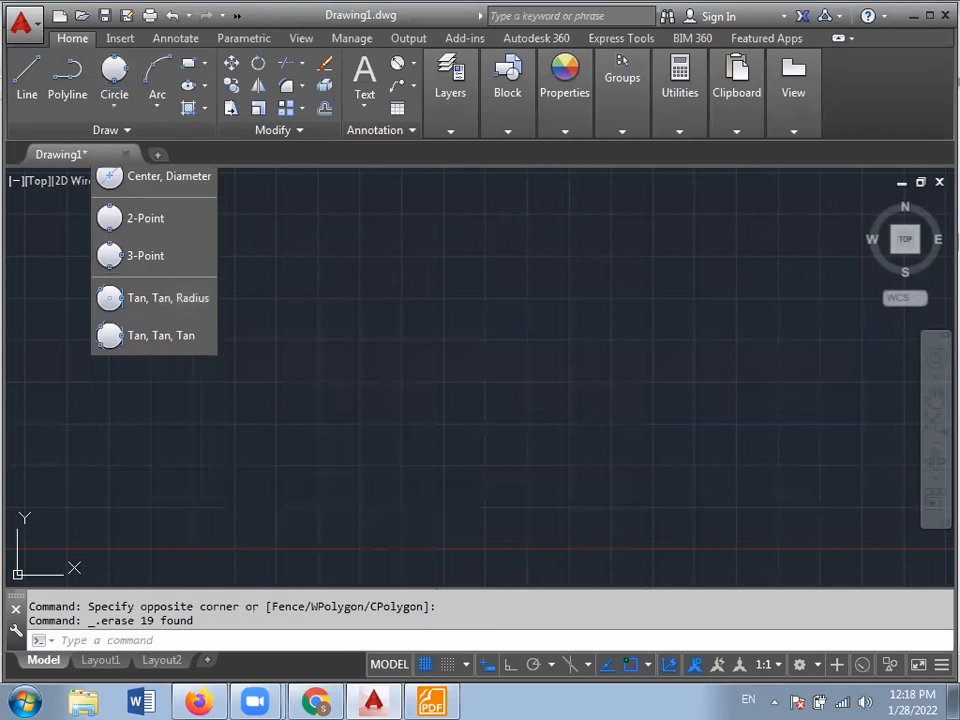
- Draw two separate slanted lines, one sloping down to the right and a shorter one below it rising to the right
{"action": "left_click", "coordinate": [27, 75]}
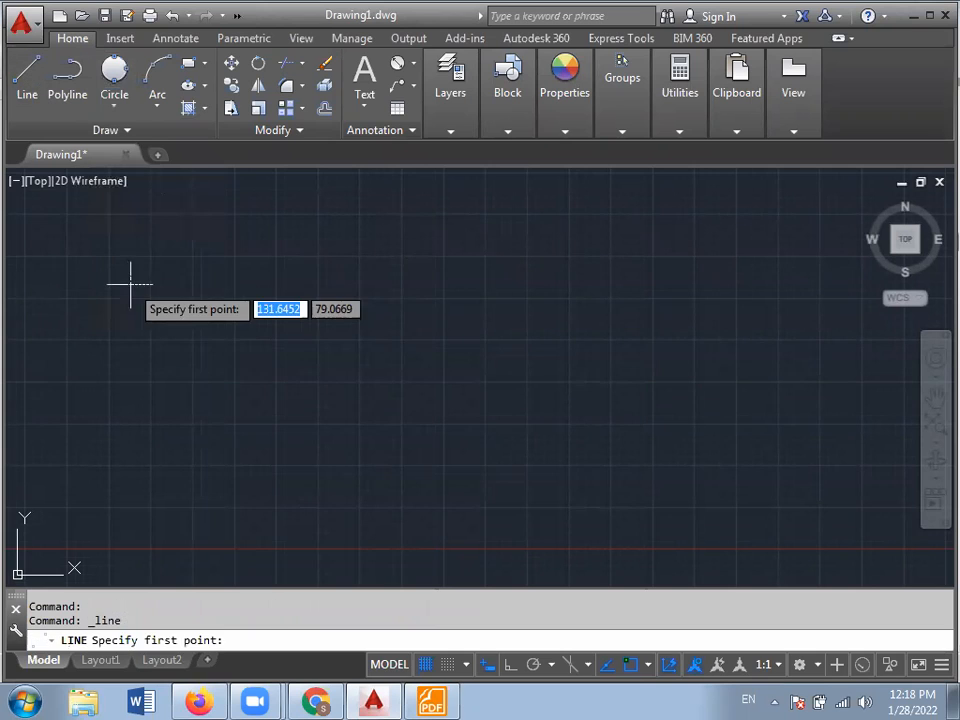
{"action": "left_click", "coordinate": [130, 285]}
{"action": "left_click", "coordinate": [268, 387]}
{"action": "key", "text": "Escape"}
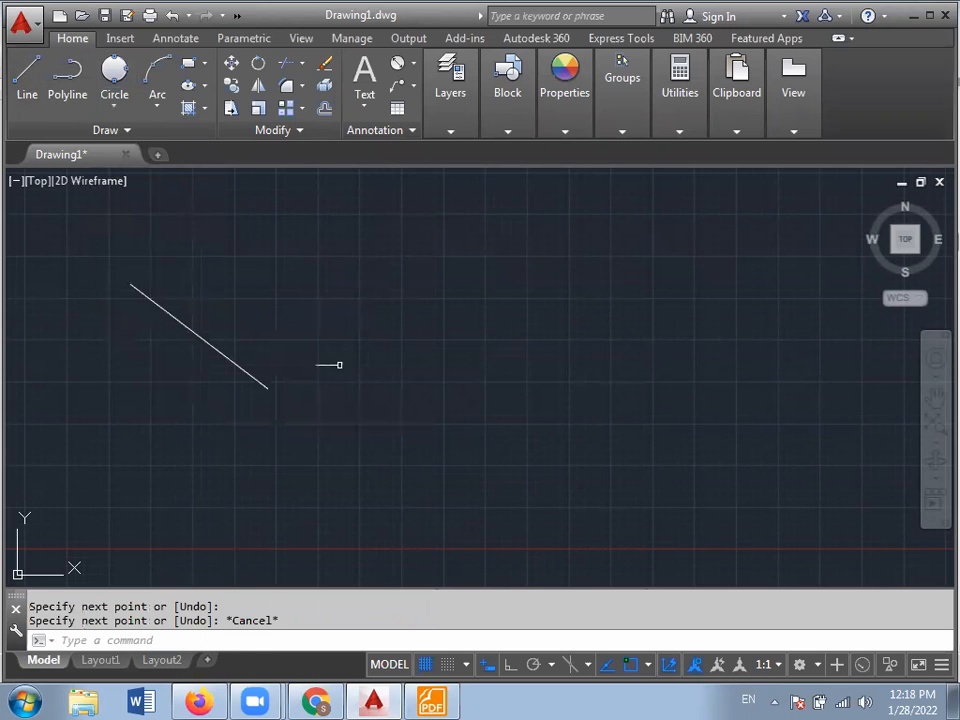
{"action": "left_click", "coordinate": [27, 75]}
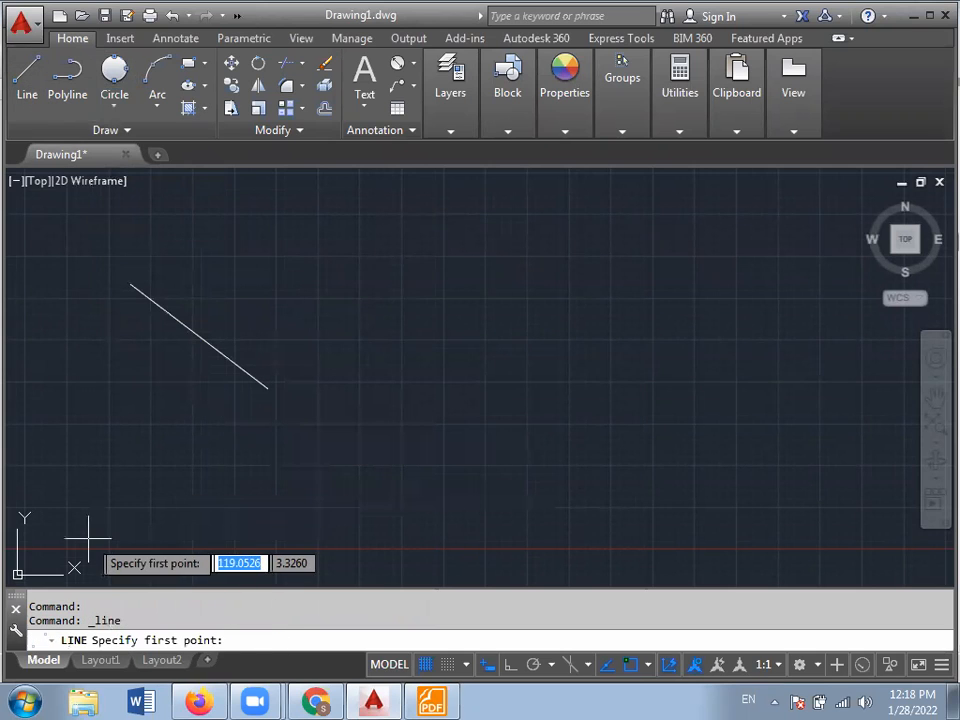
{"action": "left_click", "coordinate": [97, 503]}
{"action": "left_click", "coordinate": [234, 467]}
{"action": "key", "text": "Escape"}
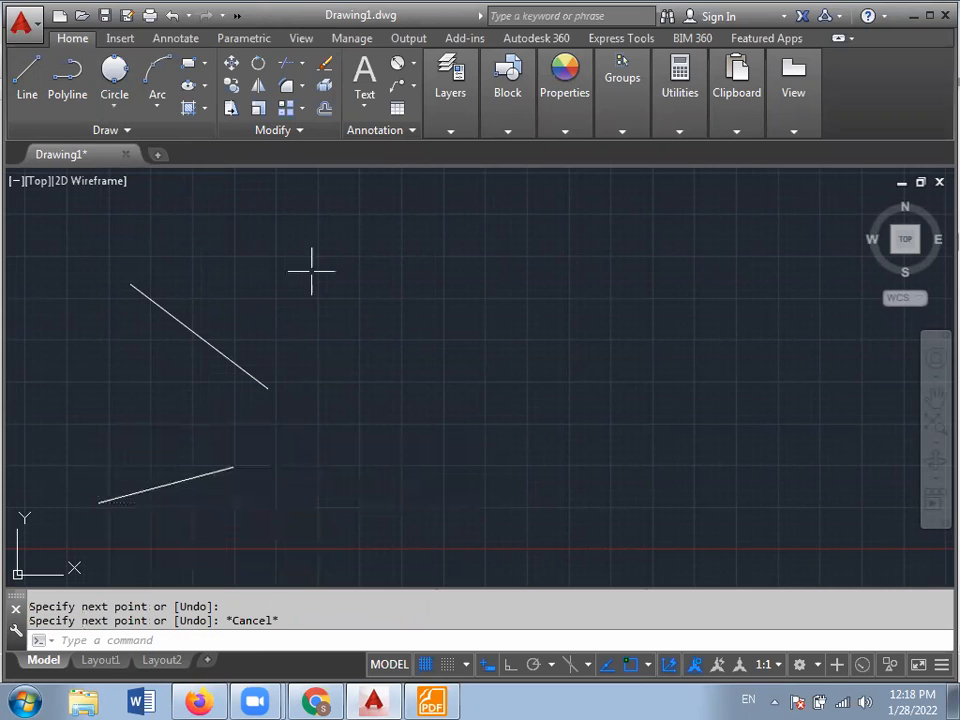
- Draw two separate centre-radius circles to the right of the slanted lines, with radii of about 16.6 and 14.9
{"action": "left_click", "coordinate": [114, 100]}
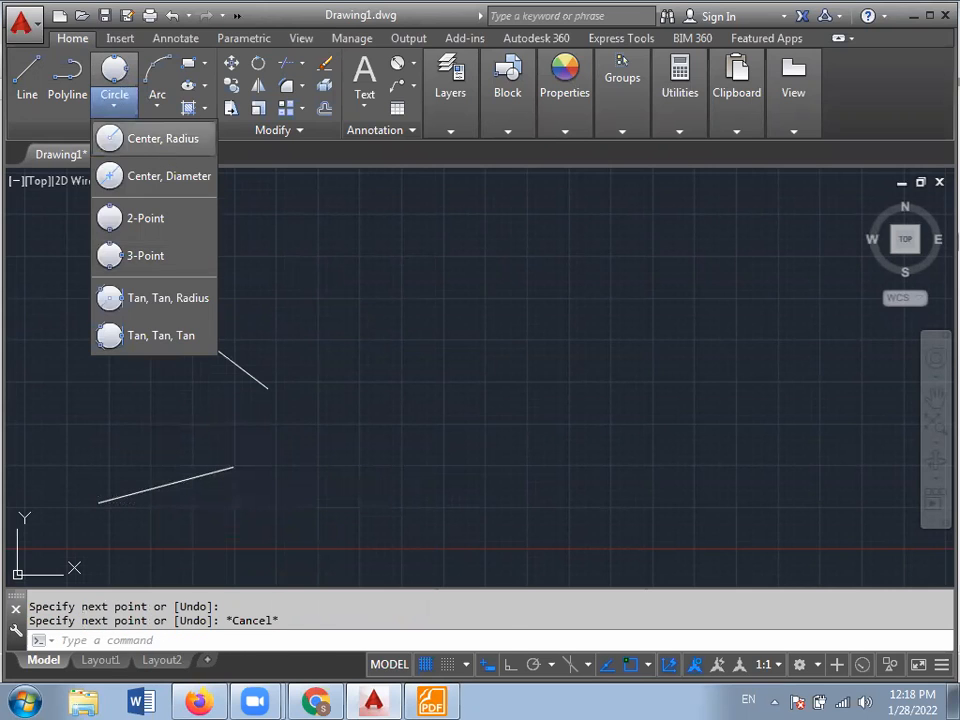
{"action": "left_click", "coordinate": [166, 145]}
{"action": "left_click", "coordinate": [411, 264]}
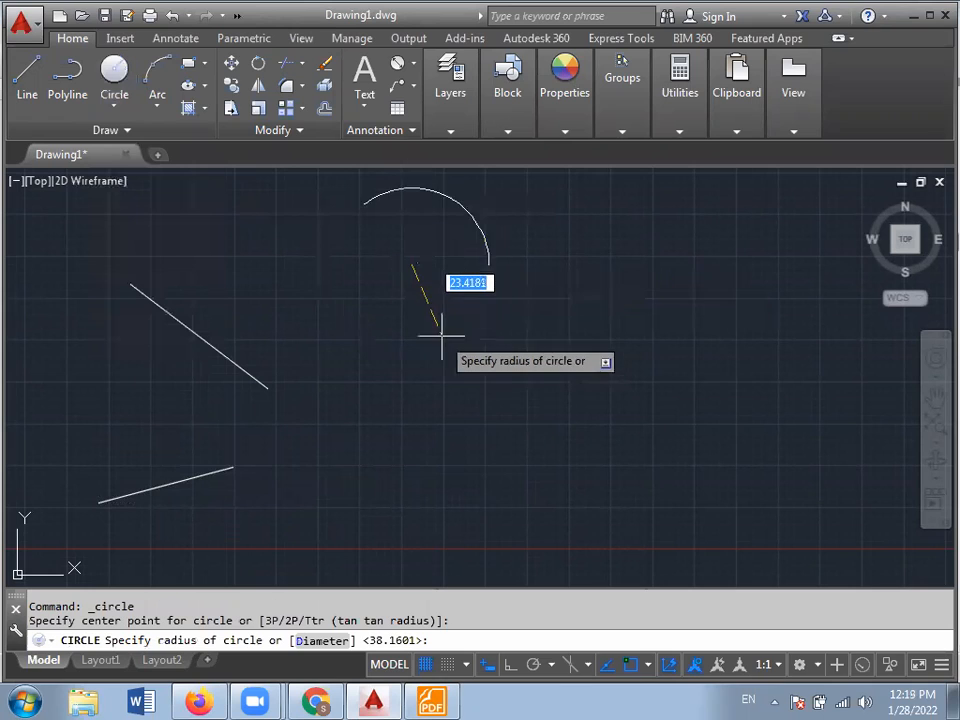
{"action": "left_click", "coordinate": [462, 248]}
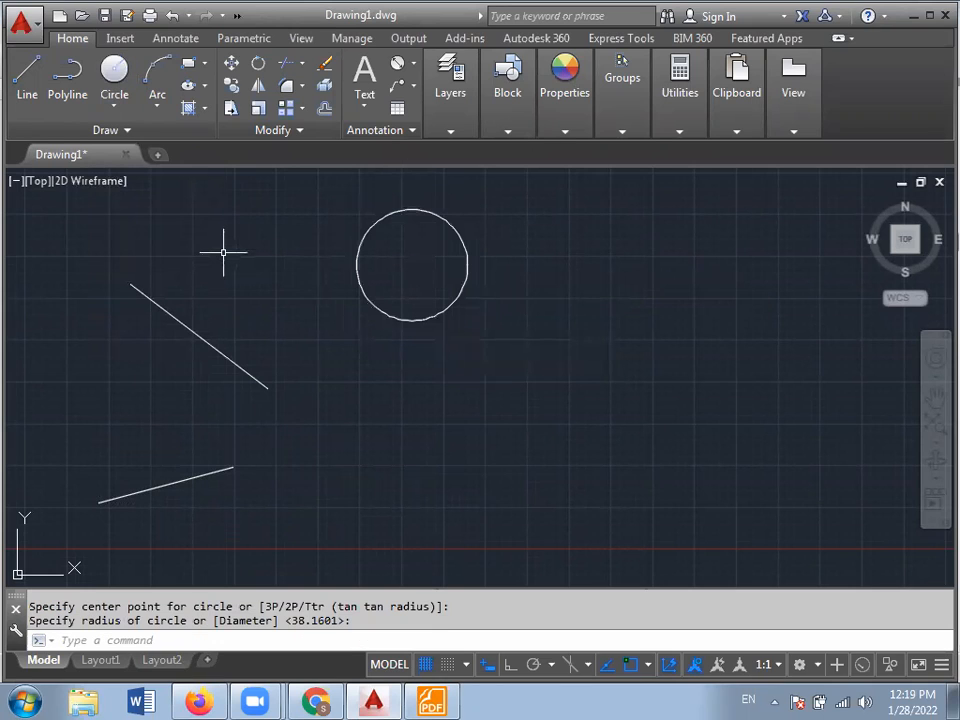
{"action": "key", "text": "Return"}
{"action": "left_click", "coordinate": [562, 347]}
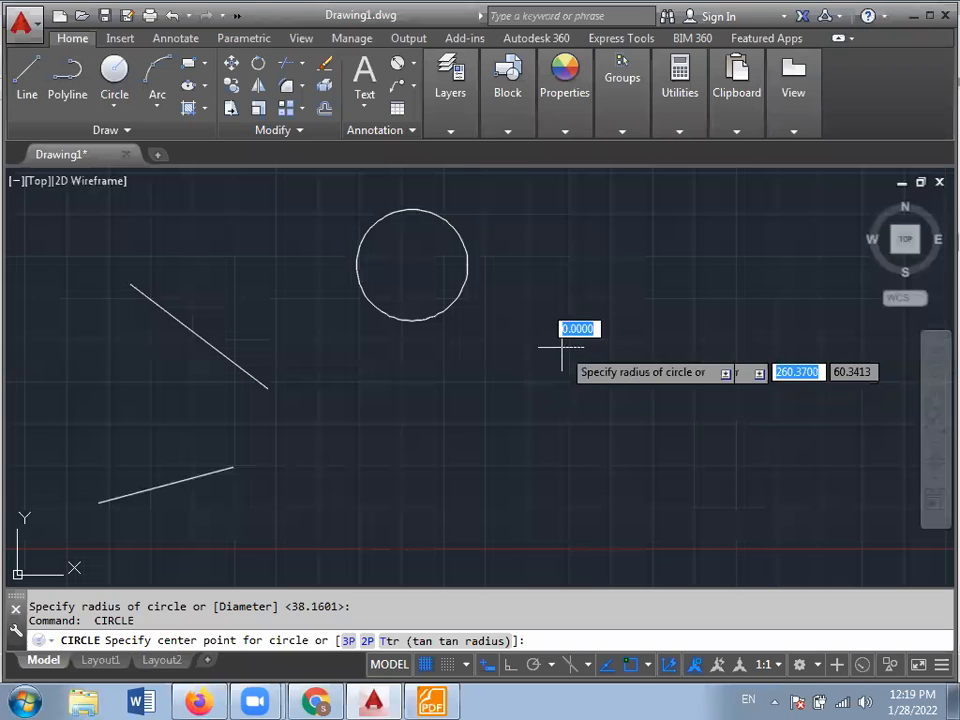
{"action": "left_click", "coordinate": [585, 398]}
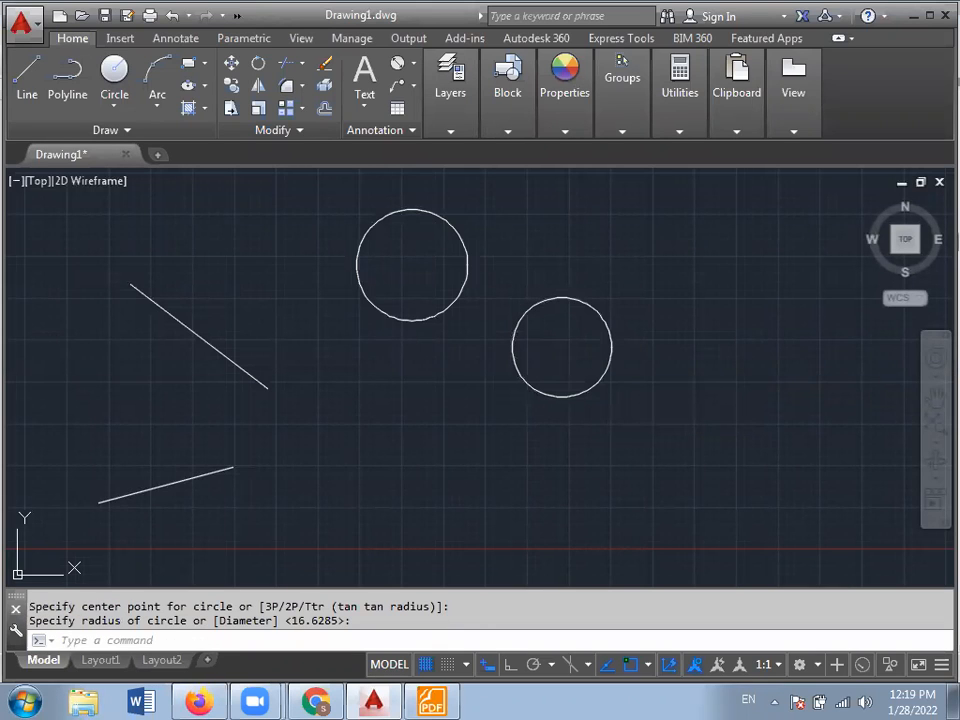
- Draw a tangent-tangent-radius circle touching the upper and lower slanted lines, with a radius of 16
{"action": "middle_click_drag", "start_coordinate": [172, 421], "coordinate": [253, 426]}
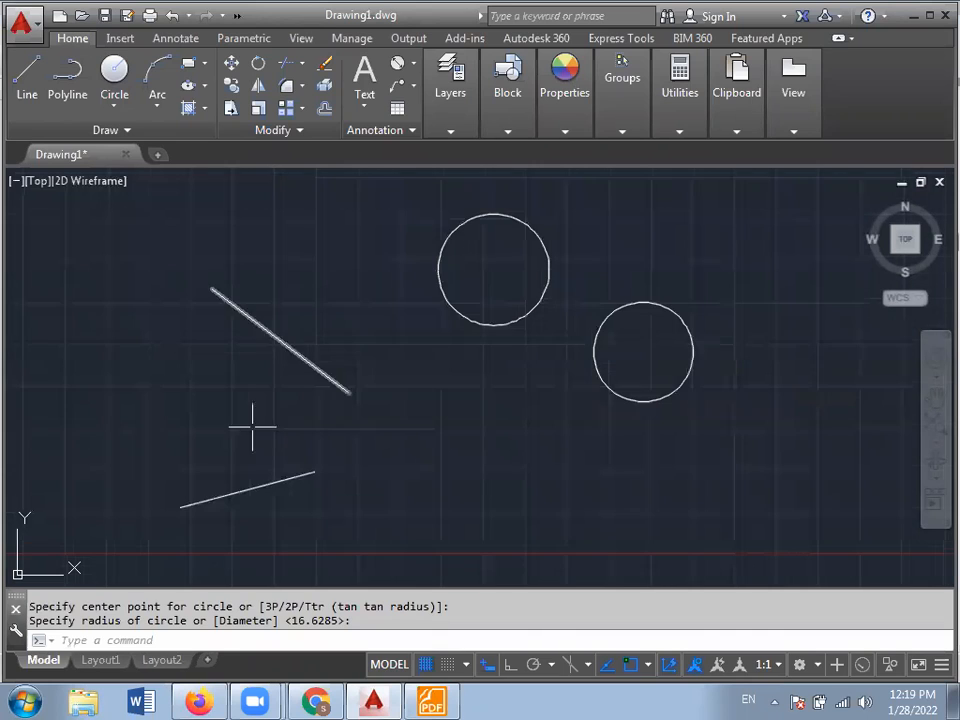
{"action": "left_click", "coordinate": [113, 106]}
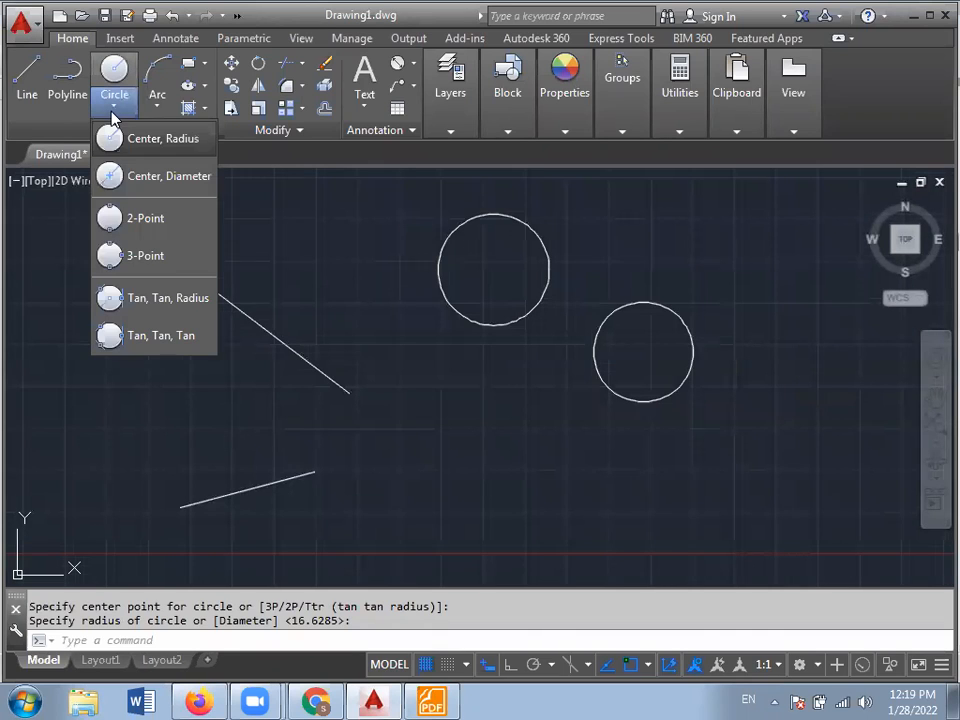
{"action": "left_click", "coordinate": [156, 300]}
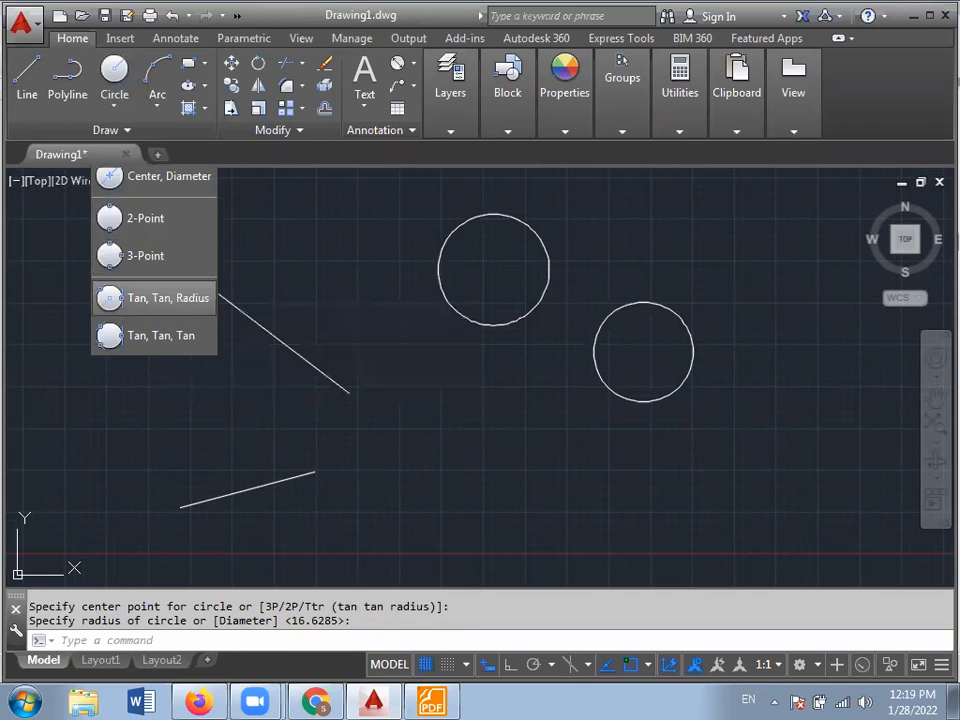
{"action": "left_click", "coordinate": [114, 100]}
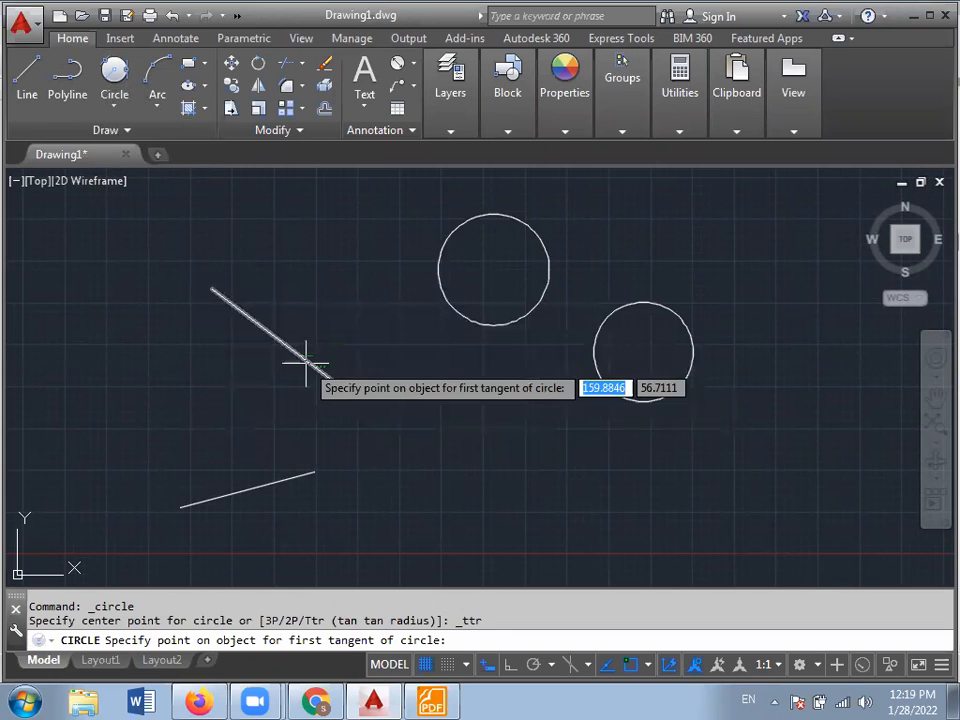
{"action": "left_click", "coordinate": [259, 327]}
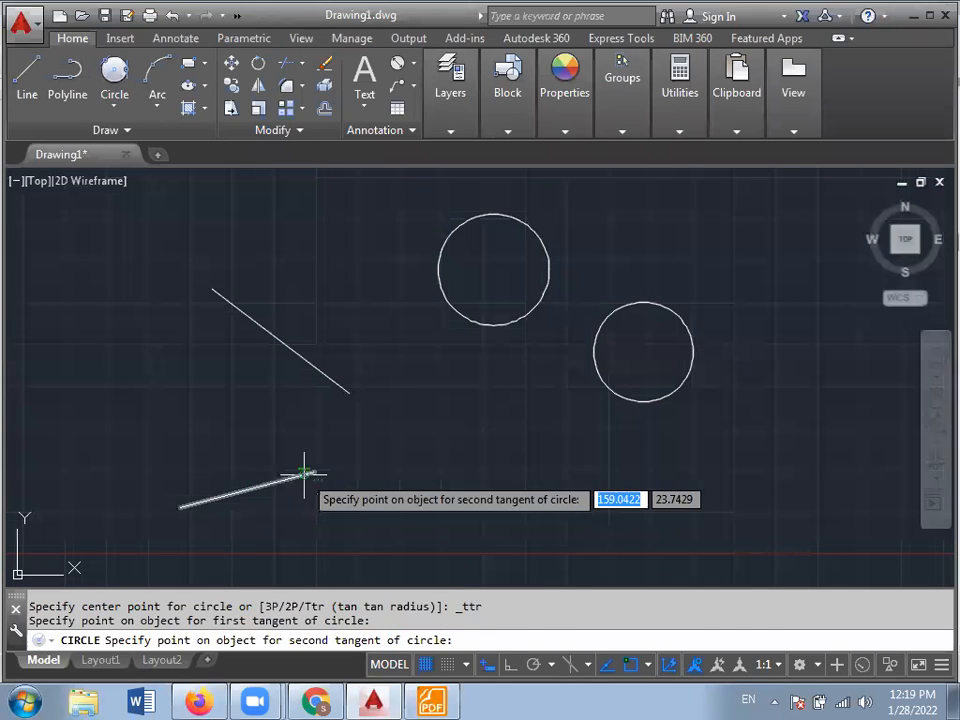
{"action": "left_click", "coordinate": [228, 493]}
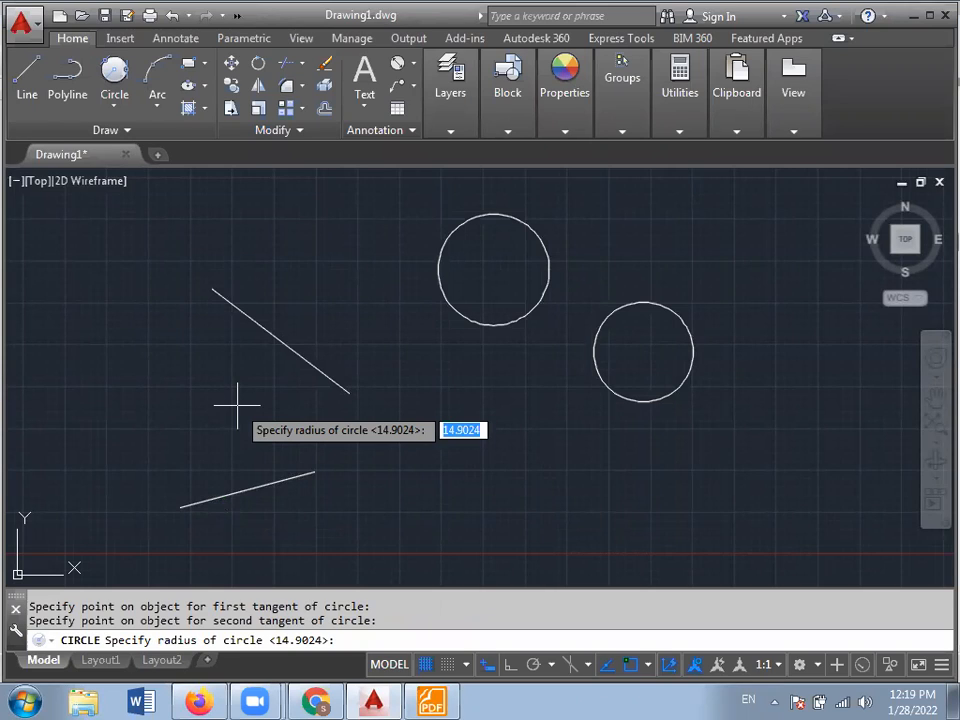
{"action": "type", "text": "16"}
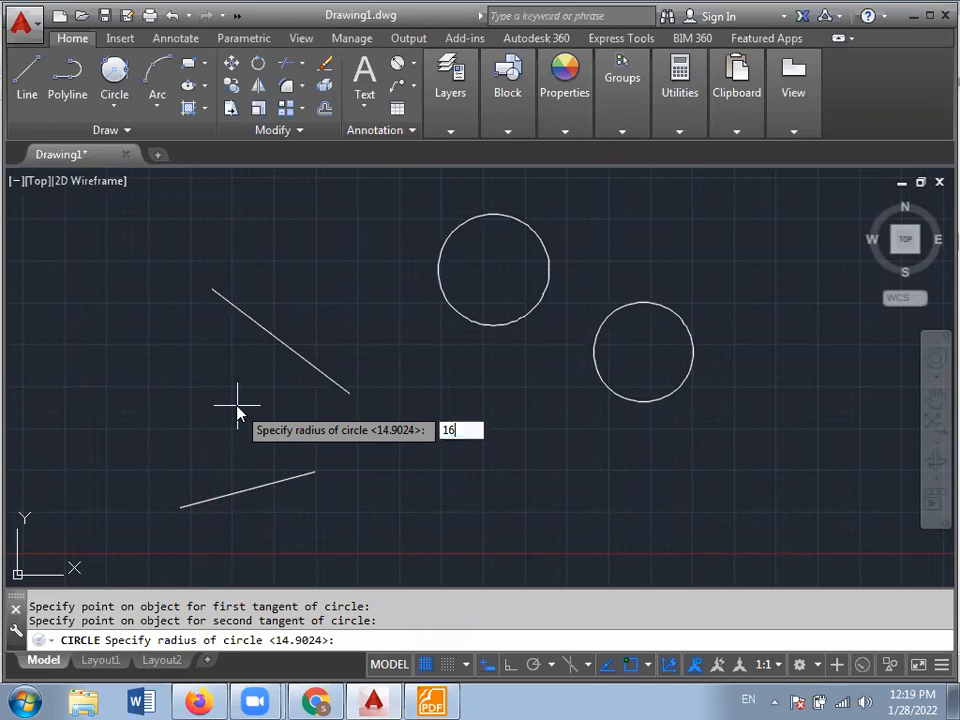
{"action": "key", "text": "Return"}
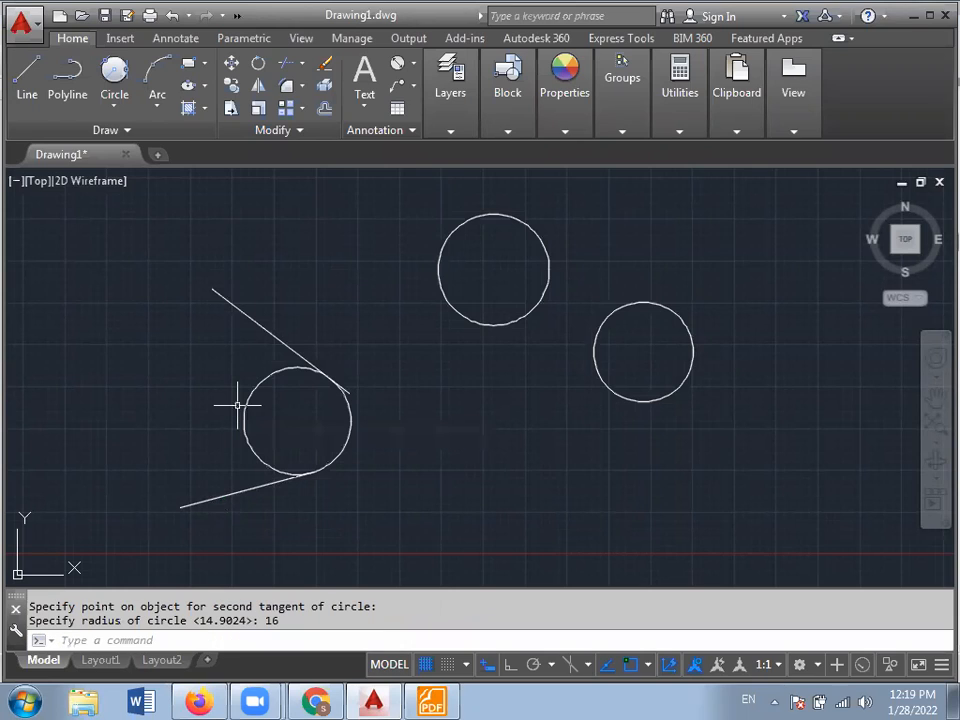
- Add a diameter dimension to the circle between the slanted lines, with its text outside to the upper left
{"action": "left_click", "coordinate": [397, 68]}
{"action": "left_click", "coordinate": [251, 391]}
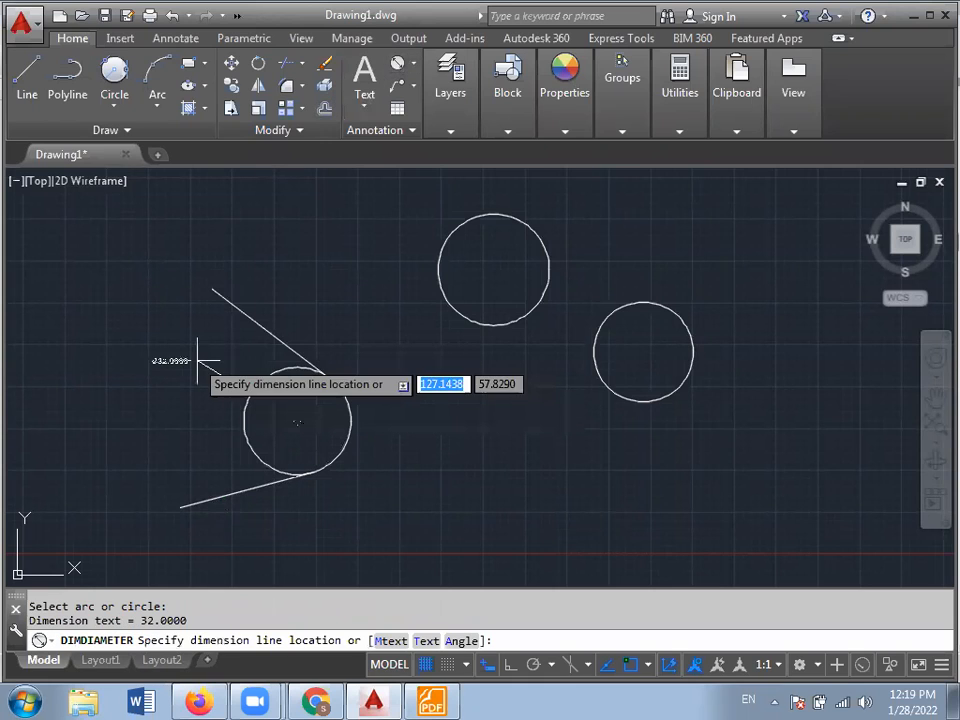
{"action": "left_click", "coordinate": [185, 352]}
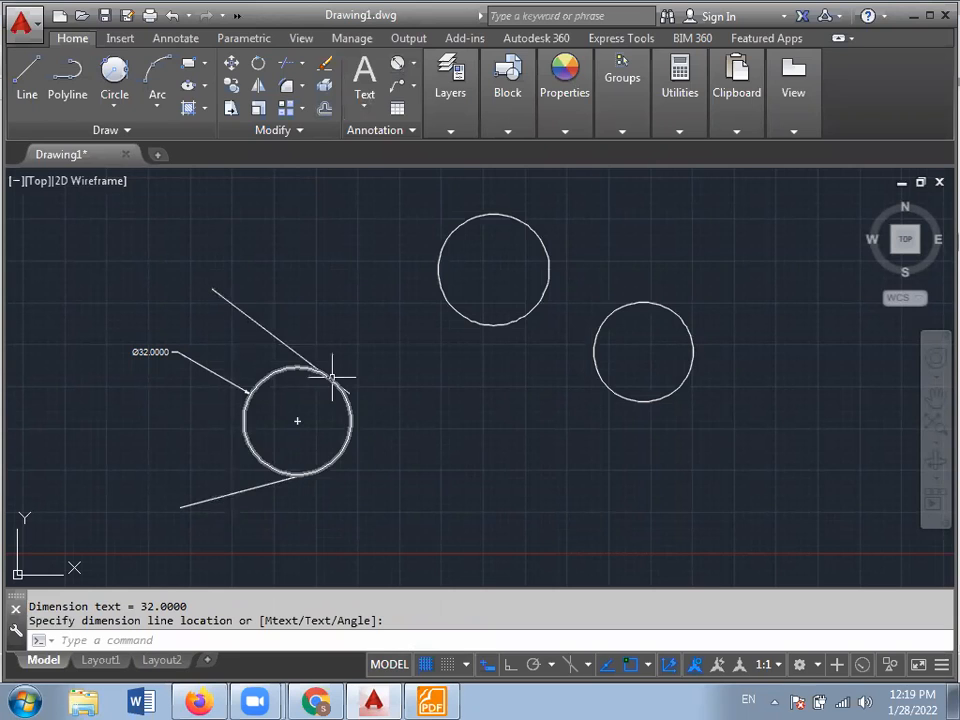
- Draw a tangent-tangent-radius circle touching the two separate circles on their upper right side, with a radius of 20
{"action": "left_click", "coordinate": [116, 106]}
{"action": "left_click", "coordinate": [147, 297]}
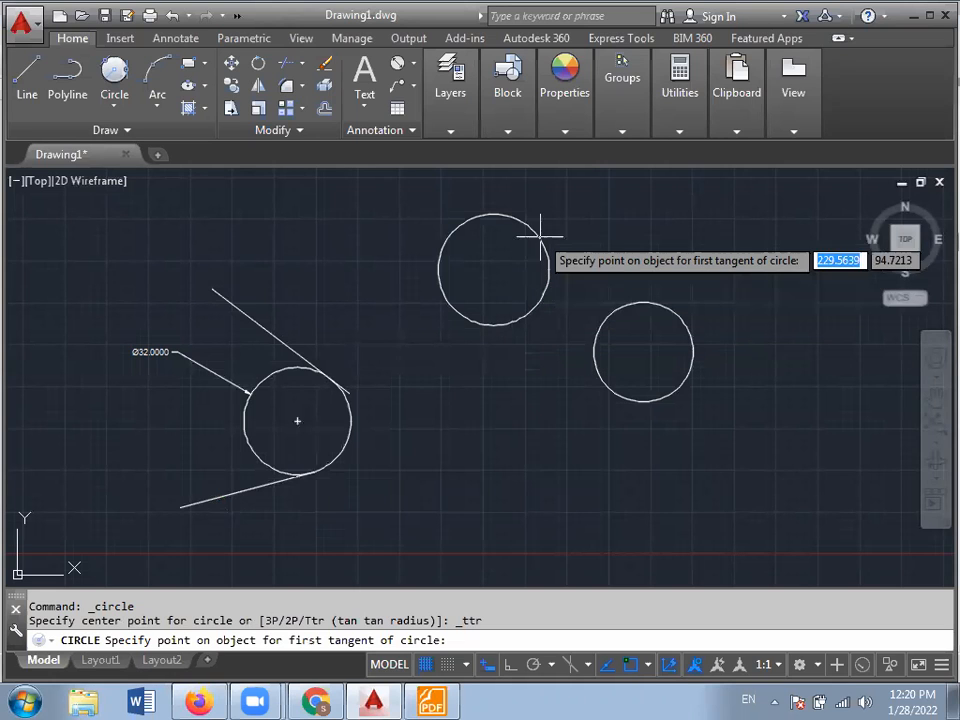
{"action": "left_click", "coordinate": [451, 229]}
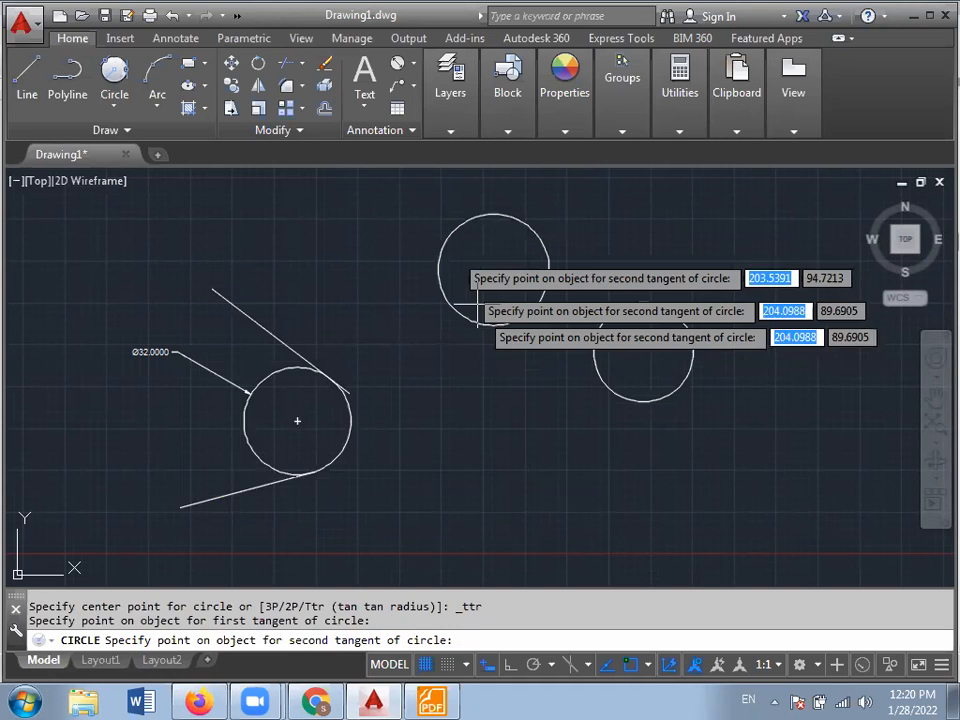
{"action": "left_click", "coordinate": [690, 371]}
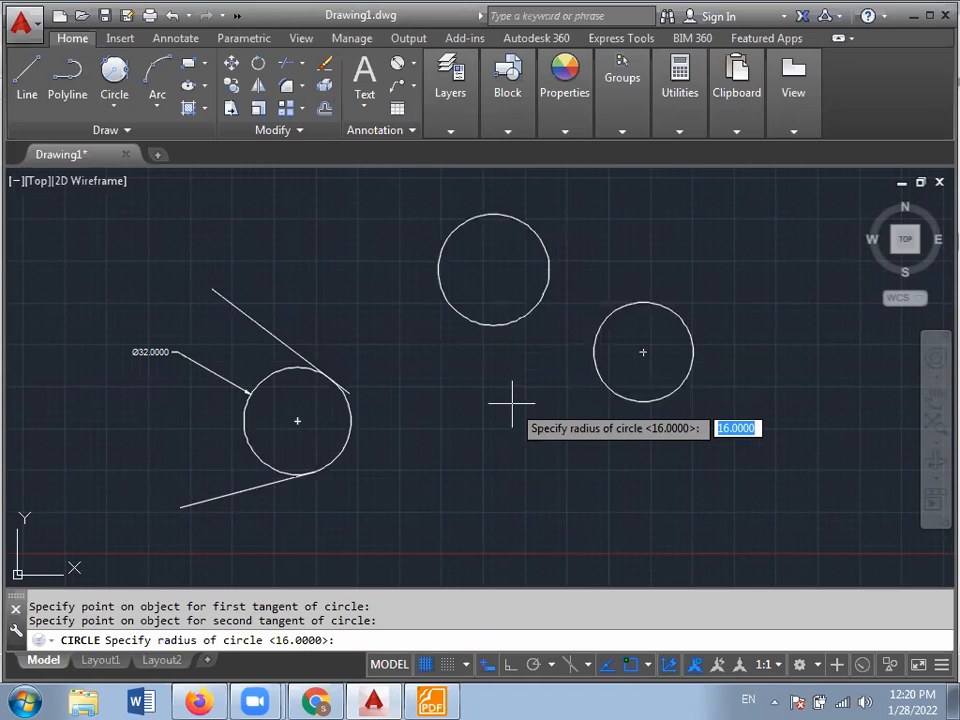
{"action": "type", "text": "20"}
{"action": "key", "text": "Return"}
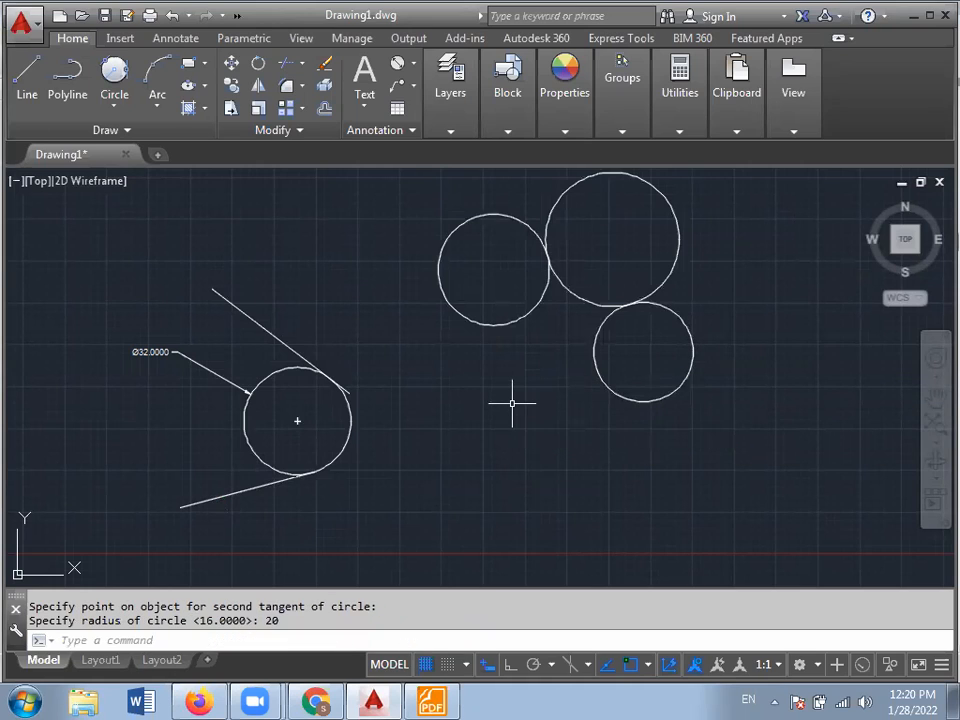
- Draw a three-tangent circle touching the upper slanted line, the 32 diameter circle's left side and the lower slanted line
{"action": "middle_click_drag", "start_coordinate": [563, 350], "coordinate": [474, 446]}
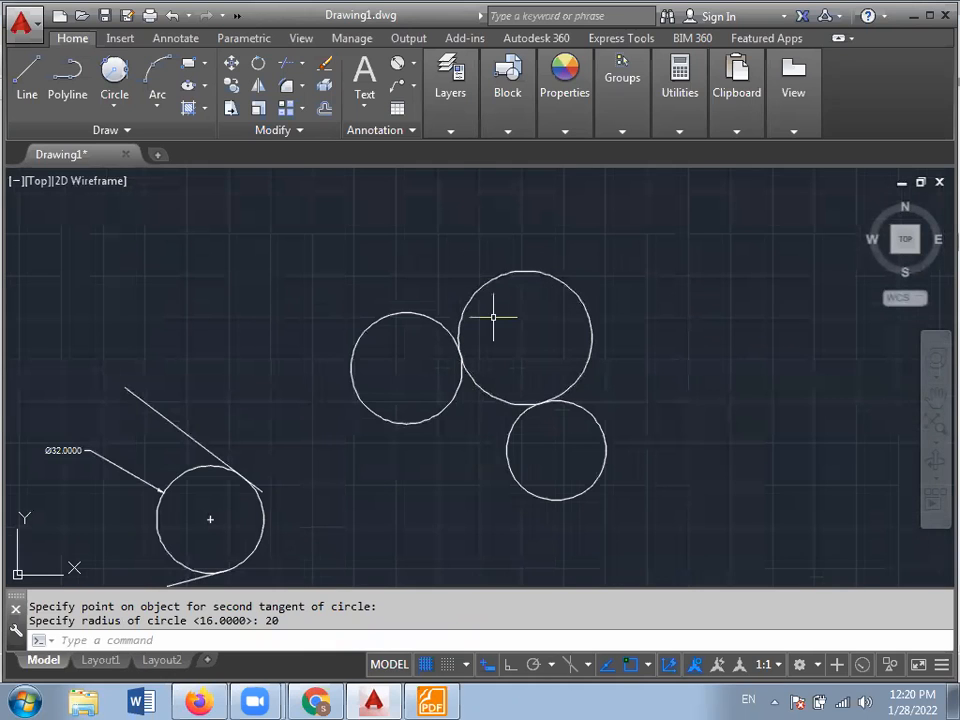
{"action": "middle_click_drag", "start_coordinate": [489, 435], "coordinate": [495, 371]}
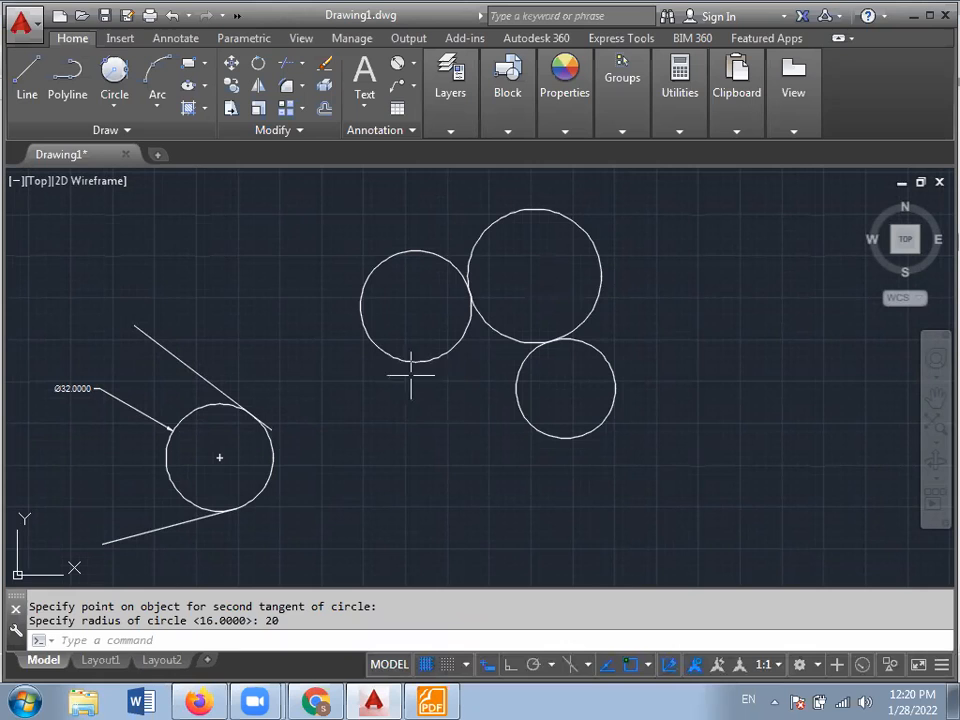
{"action": "left_click", "coordinate": [114, 104]}
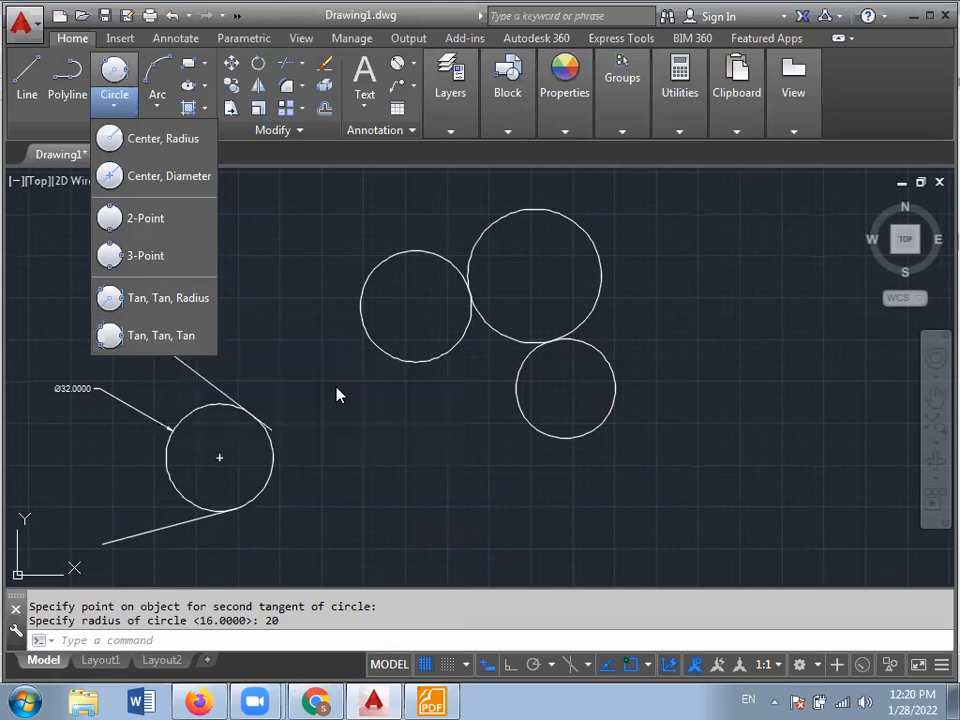
{"action": "left_click", "coordinate": [165, 336]}
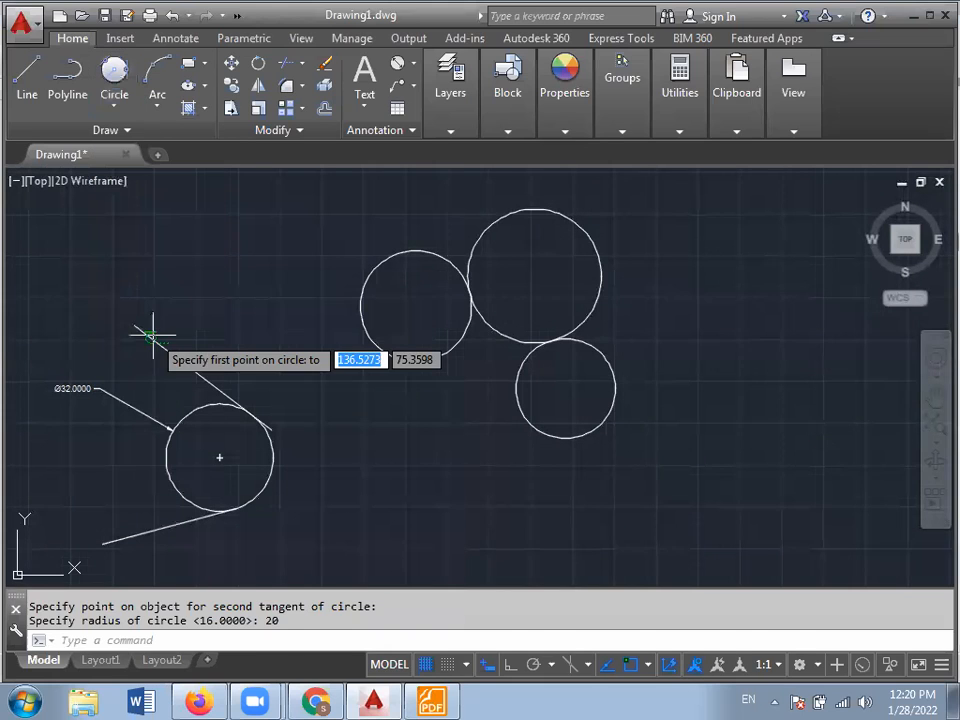
{"action": "middle_click_drag", "start_coordinate": [326, 384], "coordinate": [550, 353]}
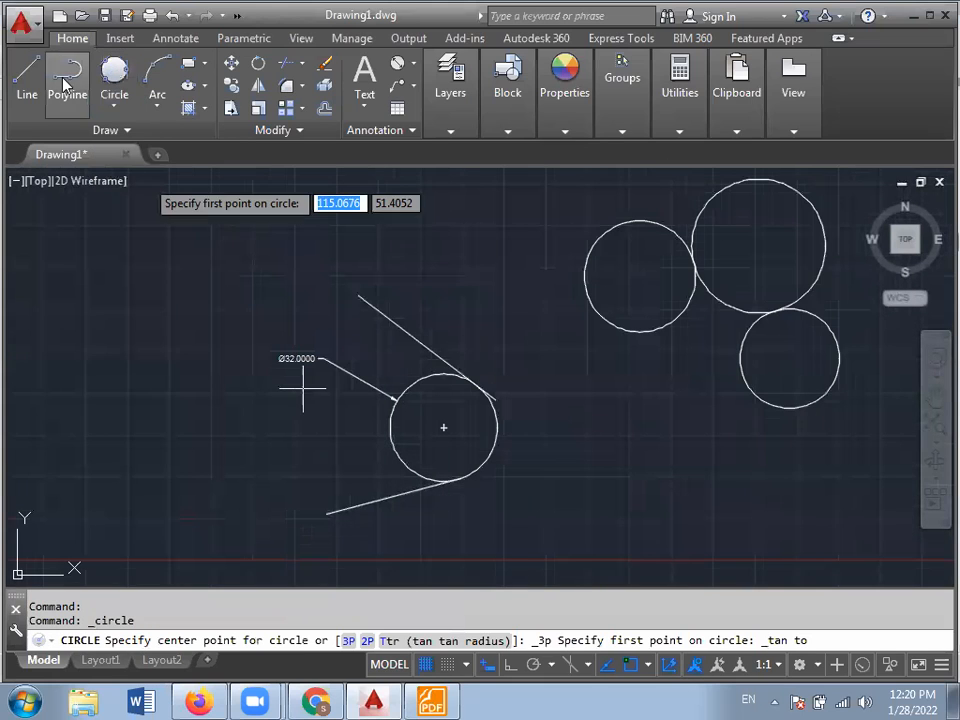
{"action": "left_click", "coordinate": [112, 106]}
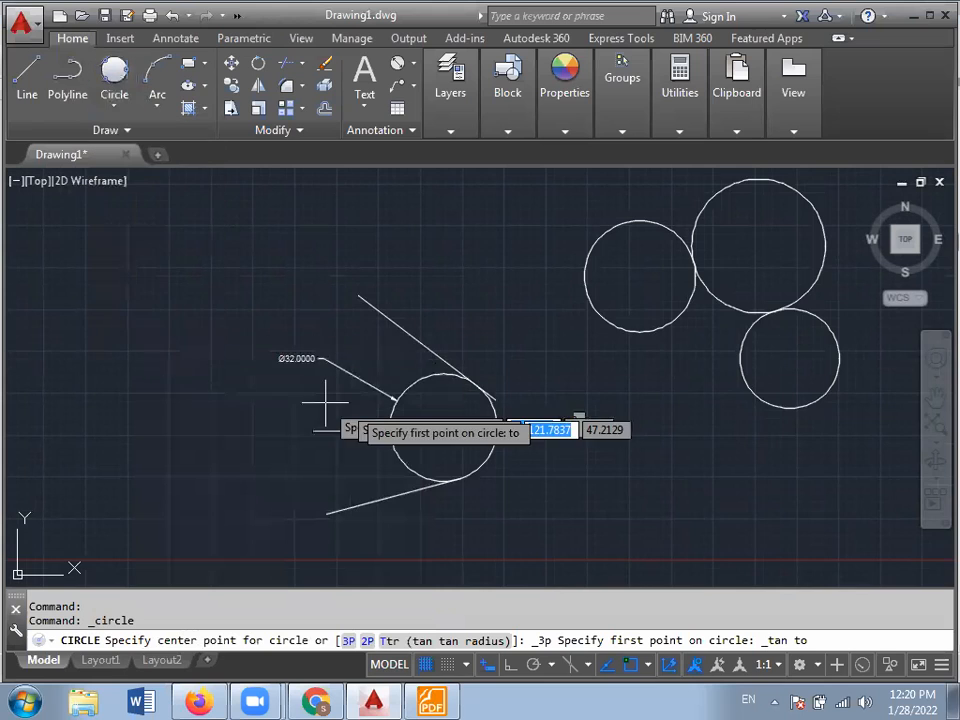
{"action": "scroll", "coordinate": [362, 405], "scroll_direction": "up", "scroll_amount": 5}
{"action": "scroll", "coordinate": [375, 398], "scroll_direction": "down", "scroll_amount": 3}
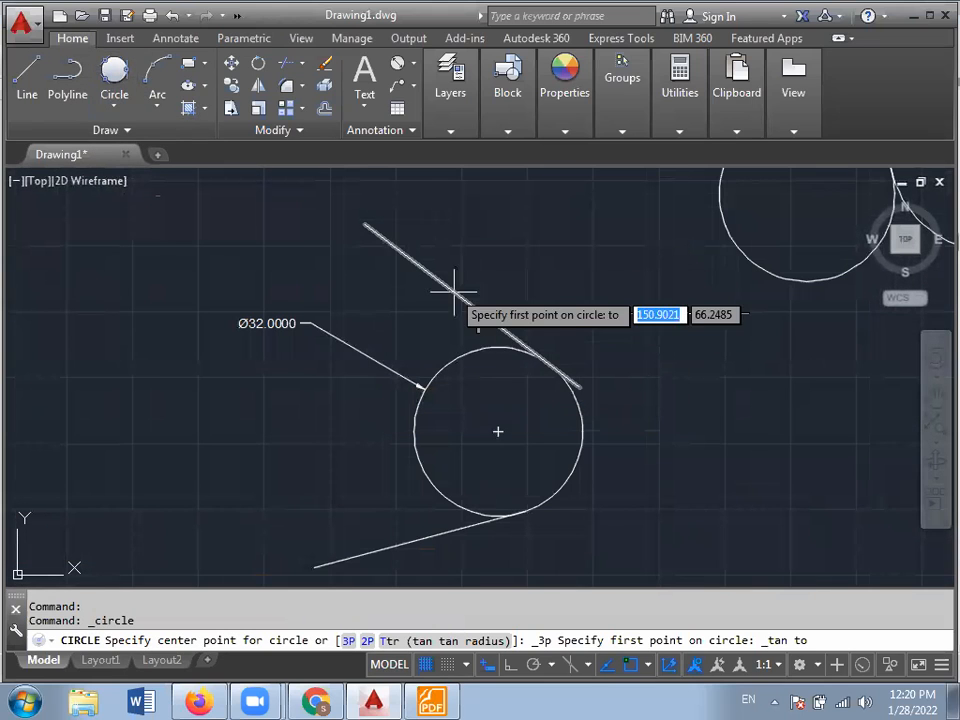
{"action": "left_click", "coordinate": [378, 237]}
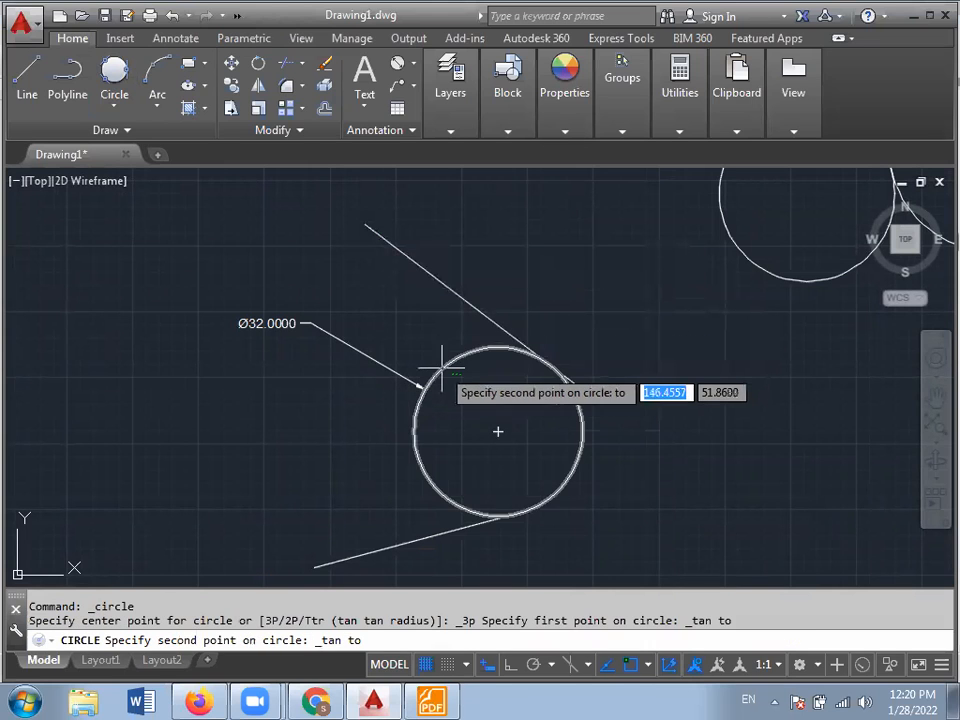
{"action": "left_click", "coordinate": [439, 372]}
{"action": "middle_click_drag", "start_coordinate": [317, 505], "coordinate": [334, 422]}
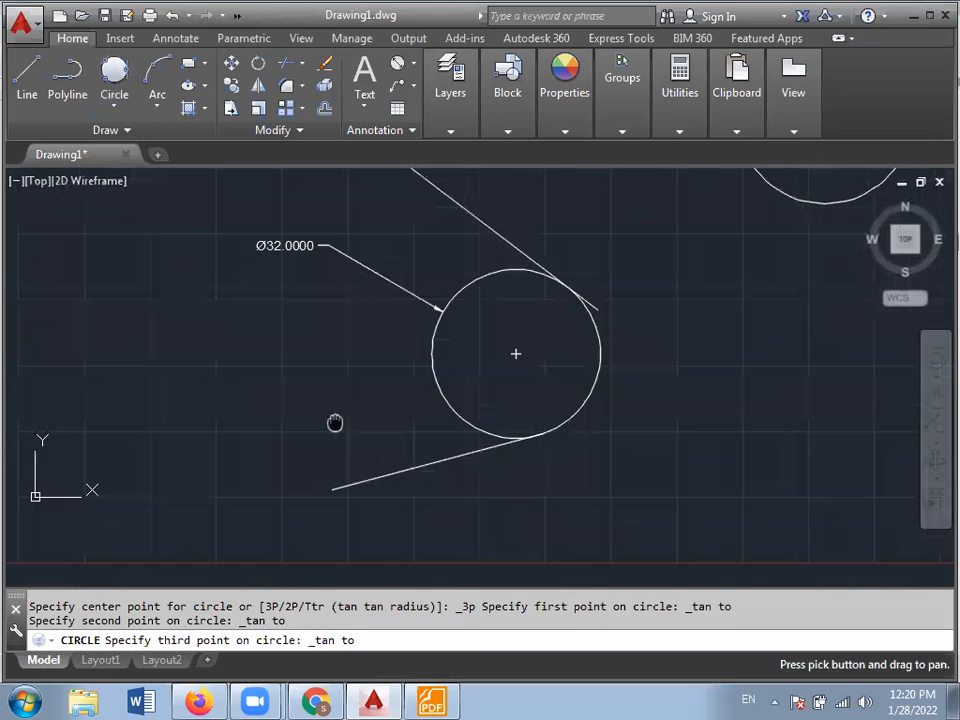
{"action": "left_click", "coordinate": [350, 485]}
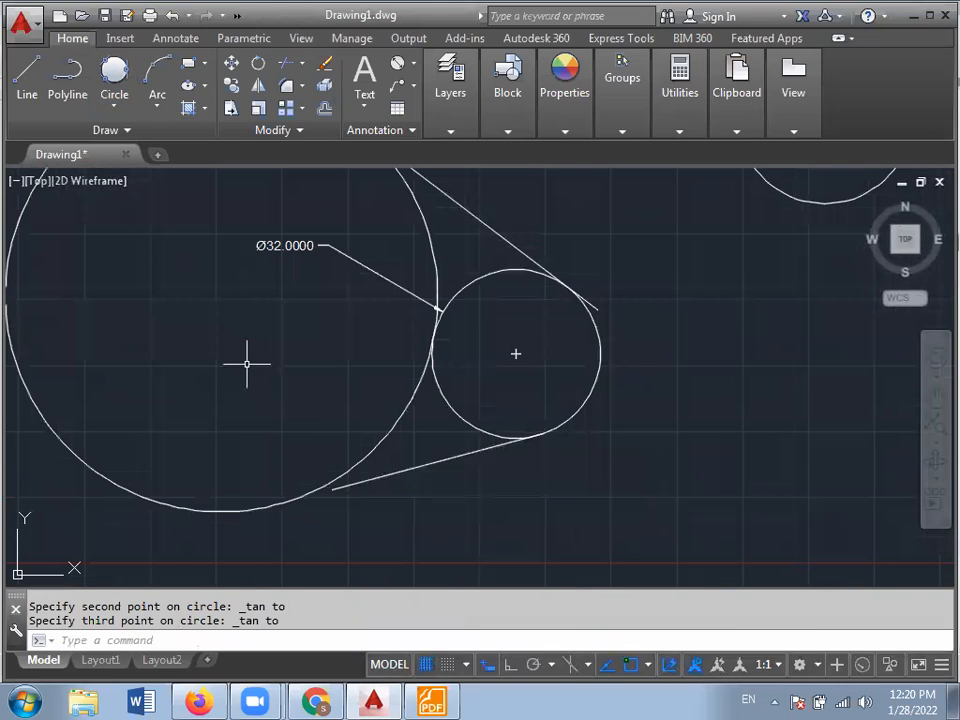
- Add a diameter dimension to the large three-tangent circle, with its text outside to the upper left
{"action": "scroll", "coordinate": [246, 364], "scroll_direction": "down", "scroll_amount": 2}
{"action": "middle_click_drag", "start_coordinate": [274, 272], "coordinate": [271, 336]}
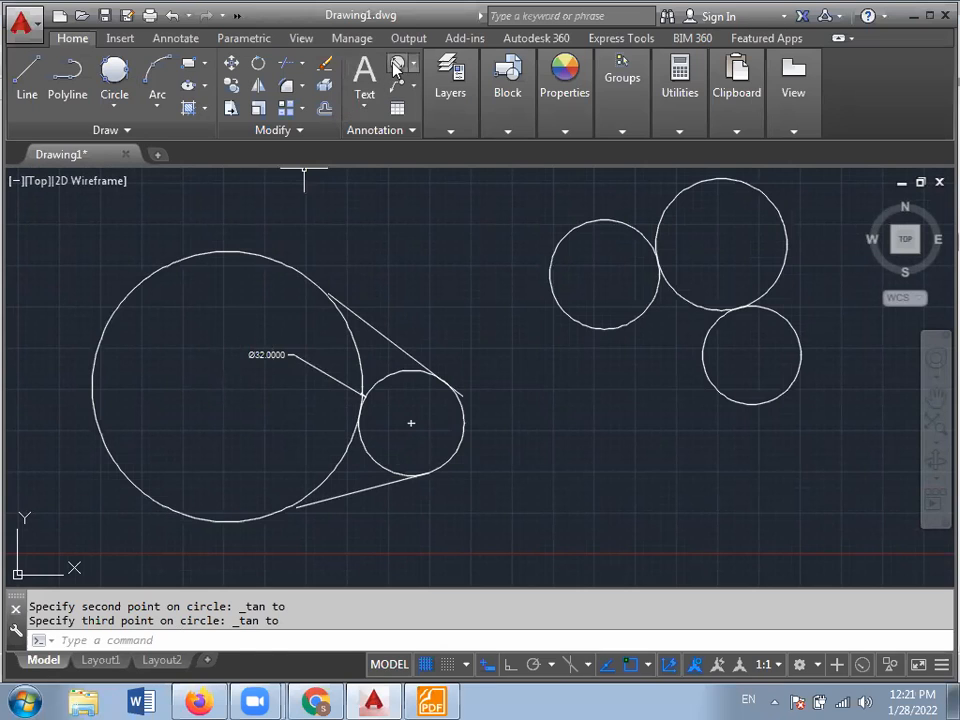
{"action": "left_click", "coordinate": [174, 263]}
{"action": "left_click", "coordinate": [134, 221]}
- Draw a small three-tangent circle in the gap below the radius 20 circle, touching all three circles of that group
{"action": "middle_click_drag", "start_coordinate": [156, 357], "coordinate": [184, 366]}
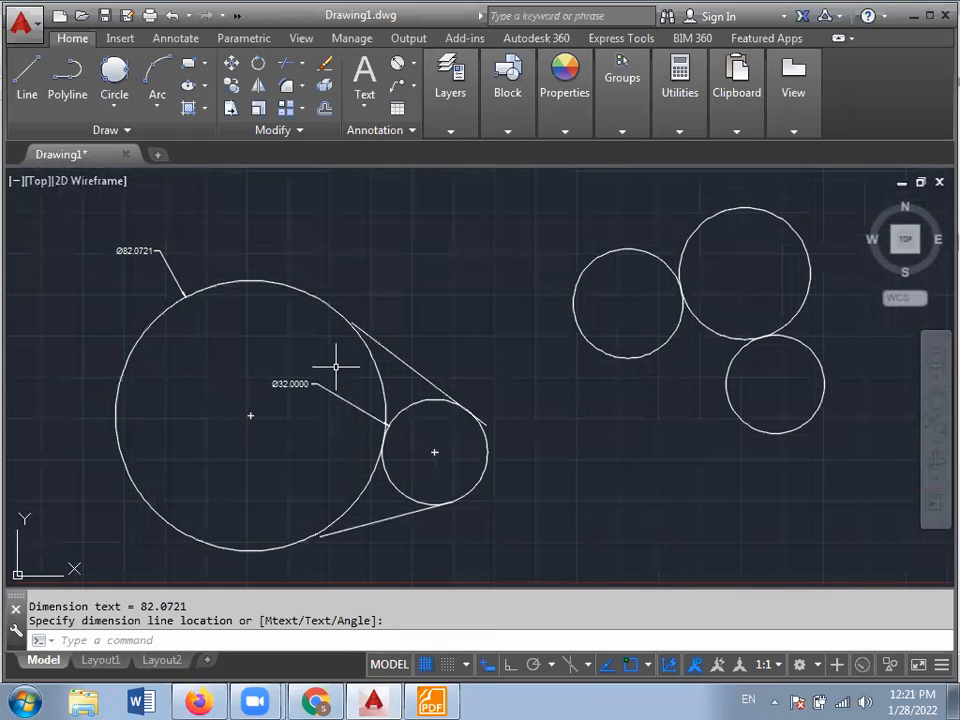
{"action": "left_click", "coordinate": [114, 104]}
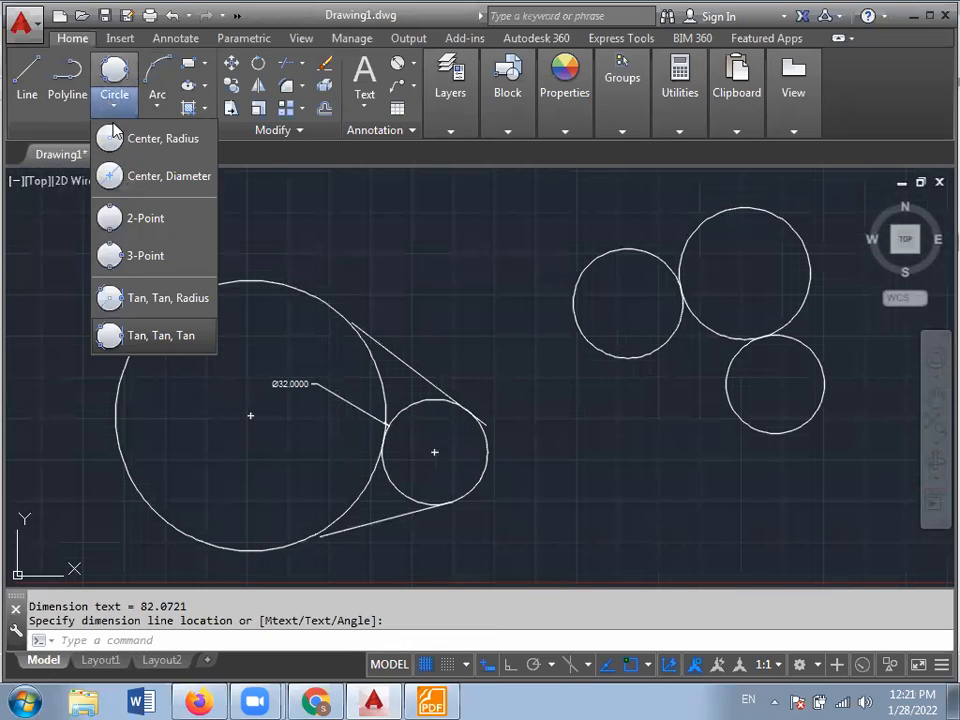
{"action": "left_click", "coordinate": [140, 340]}
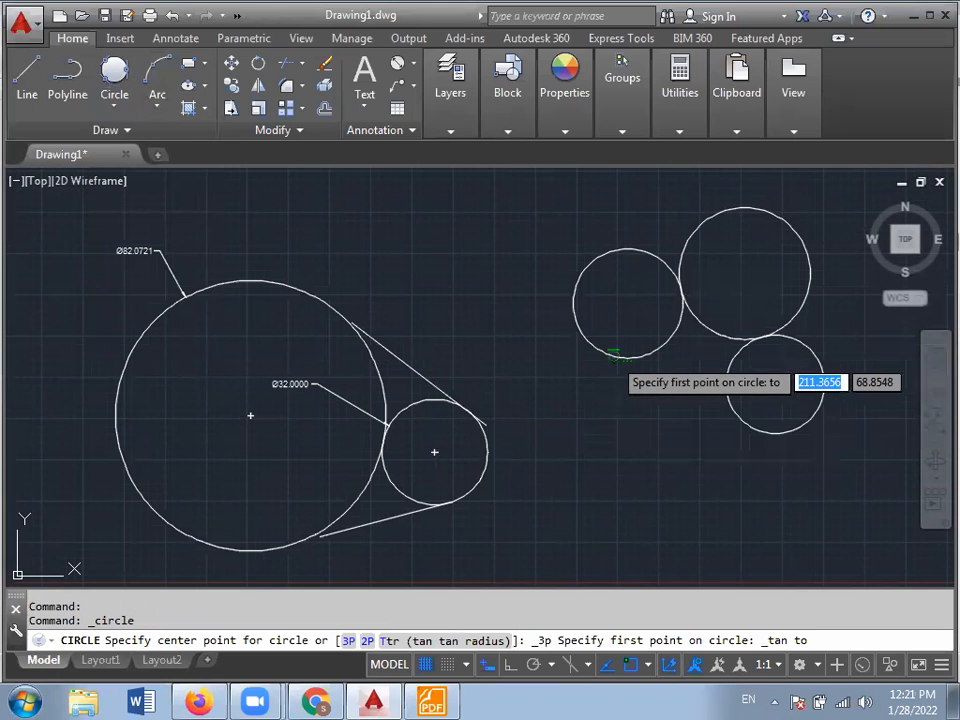
{"action": "left_click", "coordinate": [614, 354]}
{"action": "left_click", "coordinate": [727, 368]}
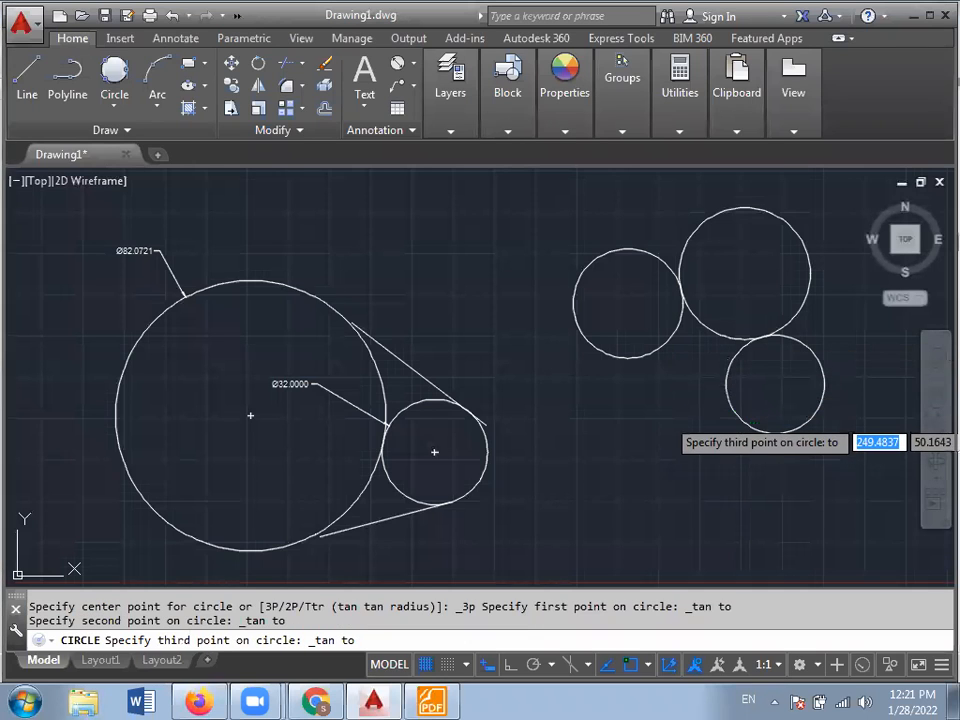
{"action": "left_click", "coordinate": [738, 414]}
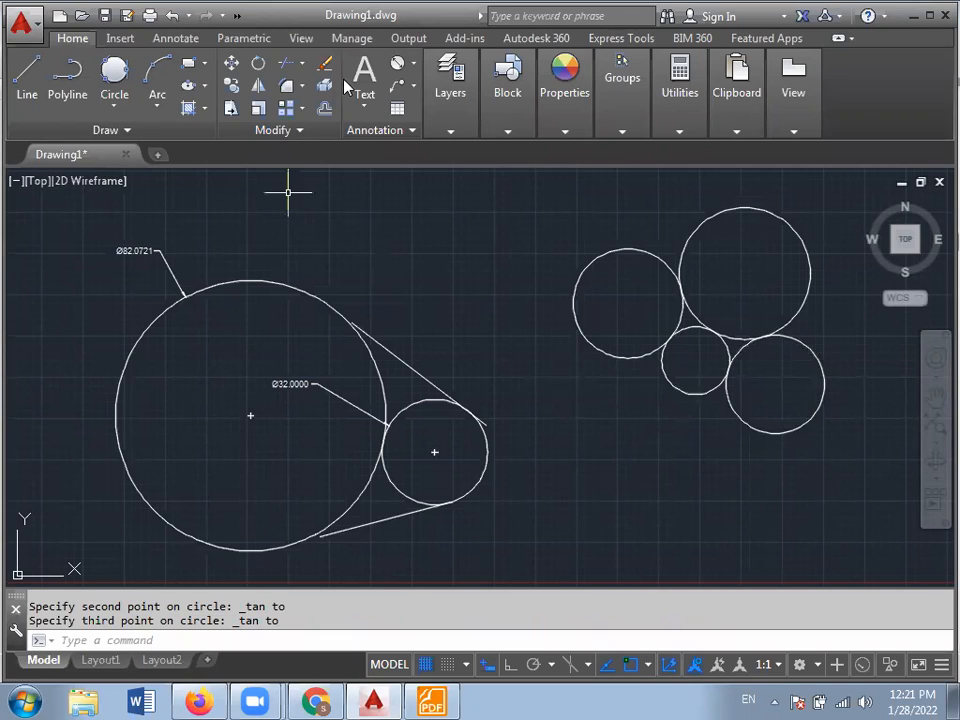
- Add a diameter dimension to the small circle among the three circles, with its text outside to the lower left
{"action": "left_click", "coordinate": [397, 63]}
{"action": "left_click", "coordinate": [663, 370]}
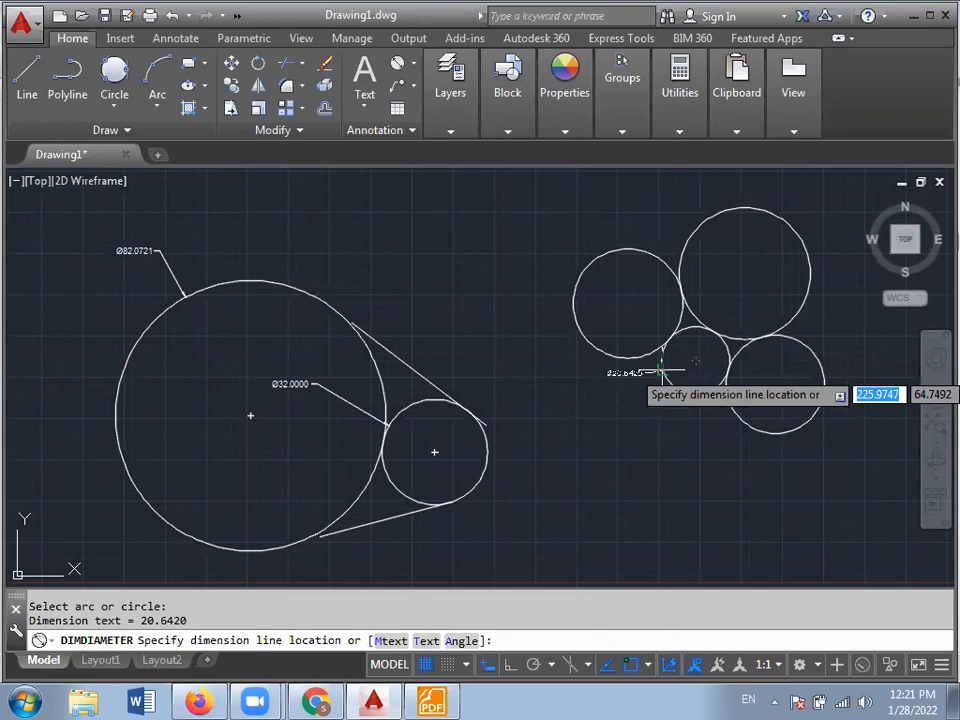
{"action": "left_click", "coordinate": [598, 418]}
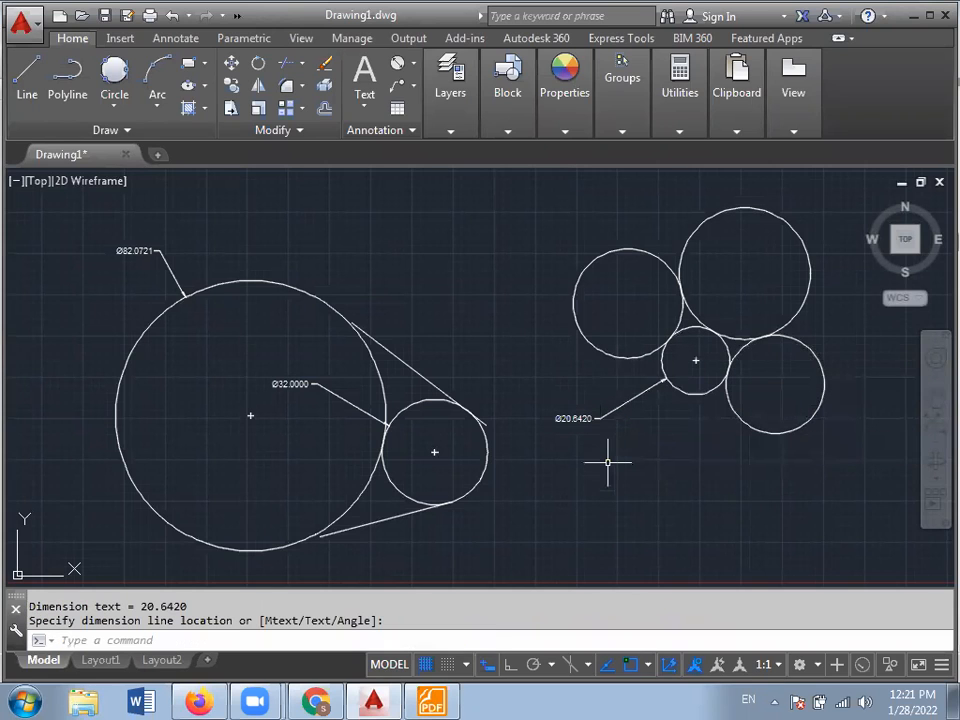